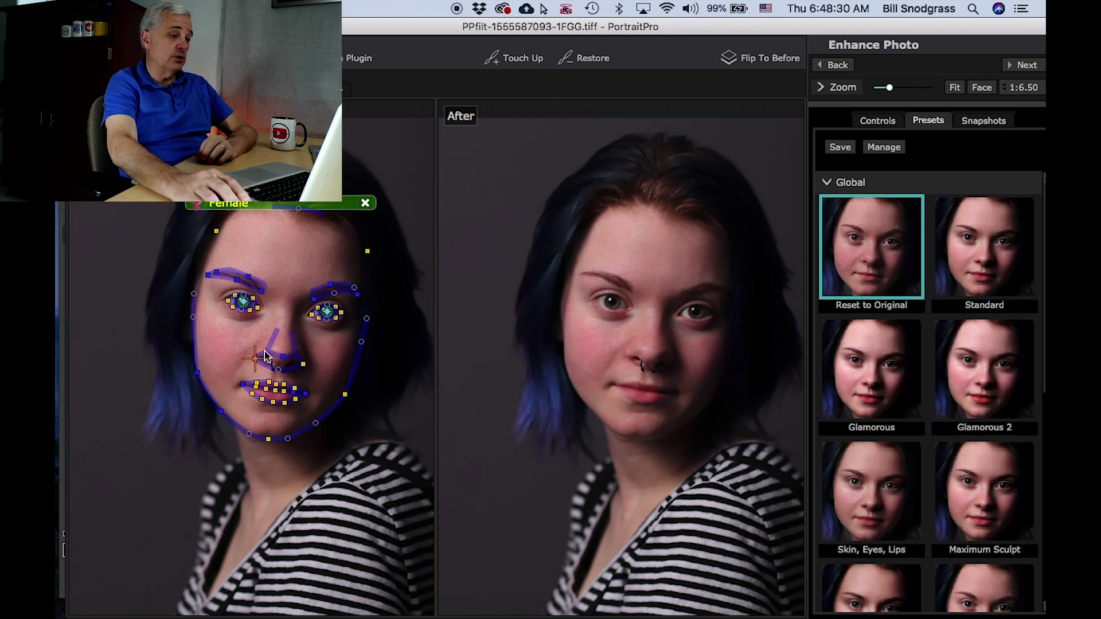
Examine the woman's face up close and the whole portrait in the before and after views
{"action": "scroll", "coordinate": [281, 328], "scroll_direction": "up", "scroll_amount": 3}
{"action": "scroll", "coordinate": [281, 328], "scroll_direction": "up", "scroll_amount": 3}
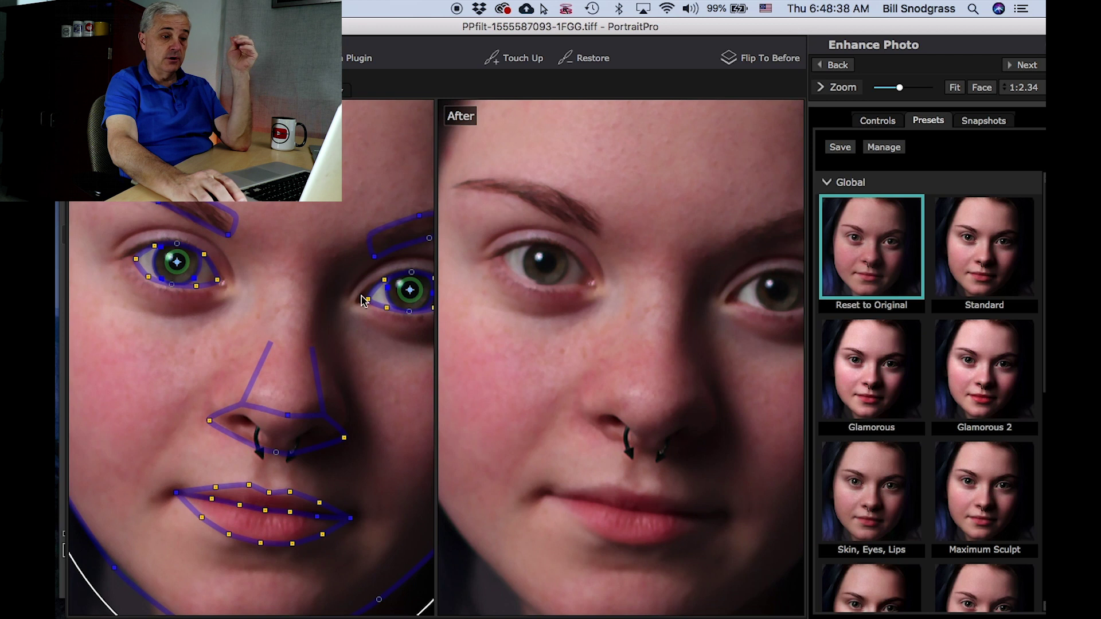
{"action": "scroll", "coordinate": [665, 355], "scroll_direction": "down", "scroll_amount": 5}
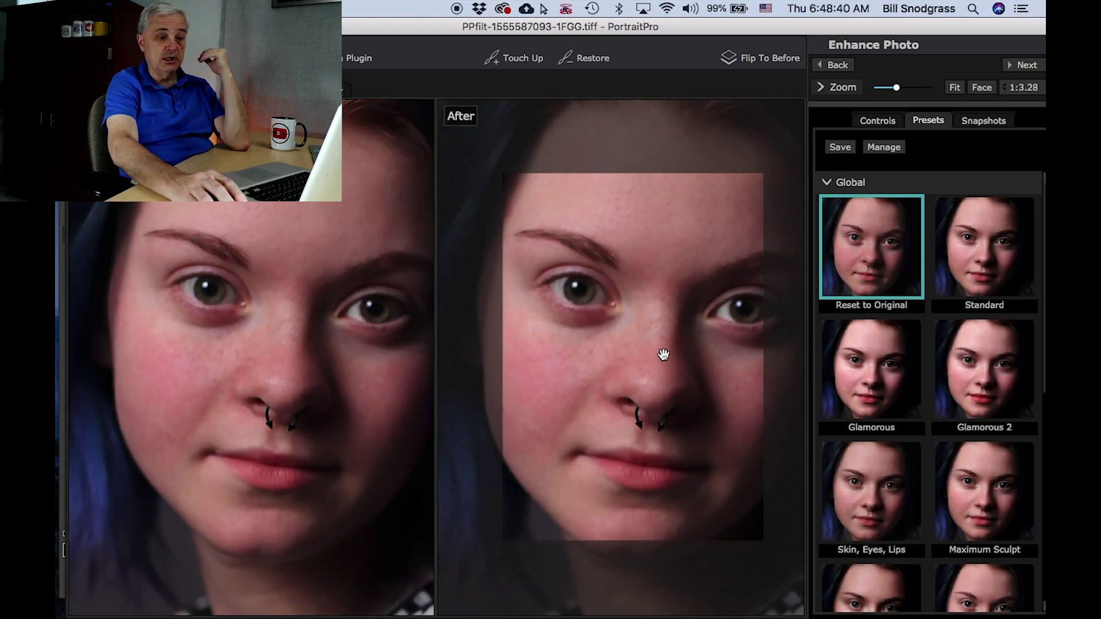
{"action": "scroll", "coordinate": [663, 355], "scroll_direction": "down", "scroll_amount": 5}
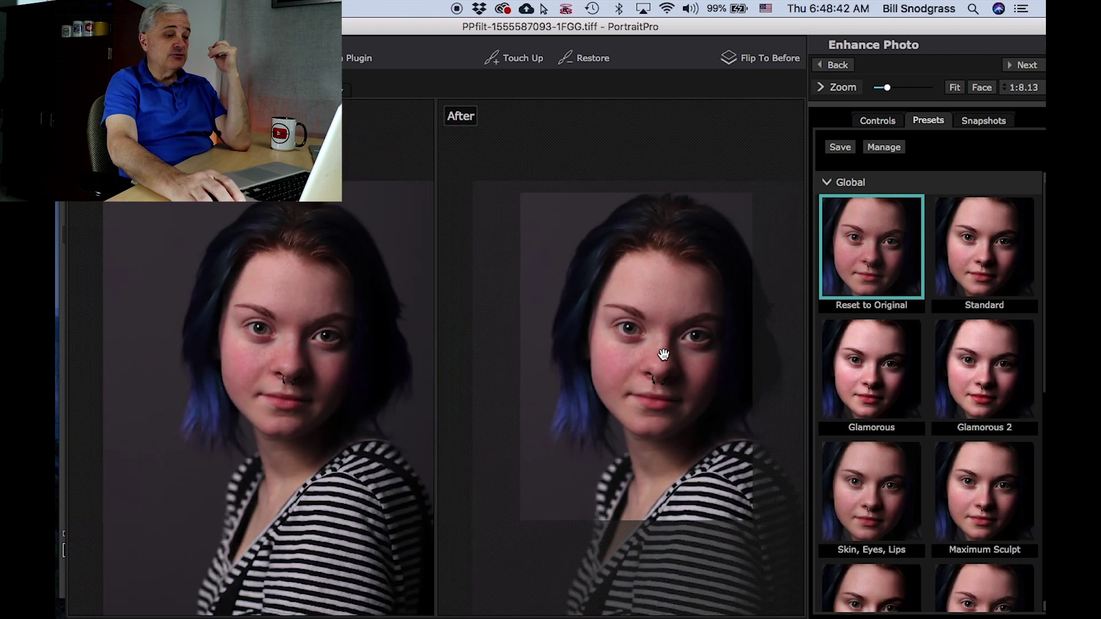
{"action": "scroll", "coordinate": [689, 343], "scroll_direction": "up", "scroll_amount": 4}
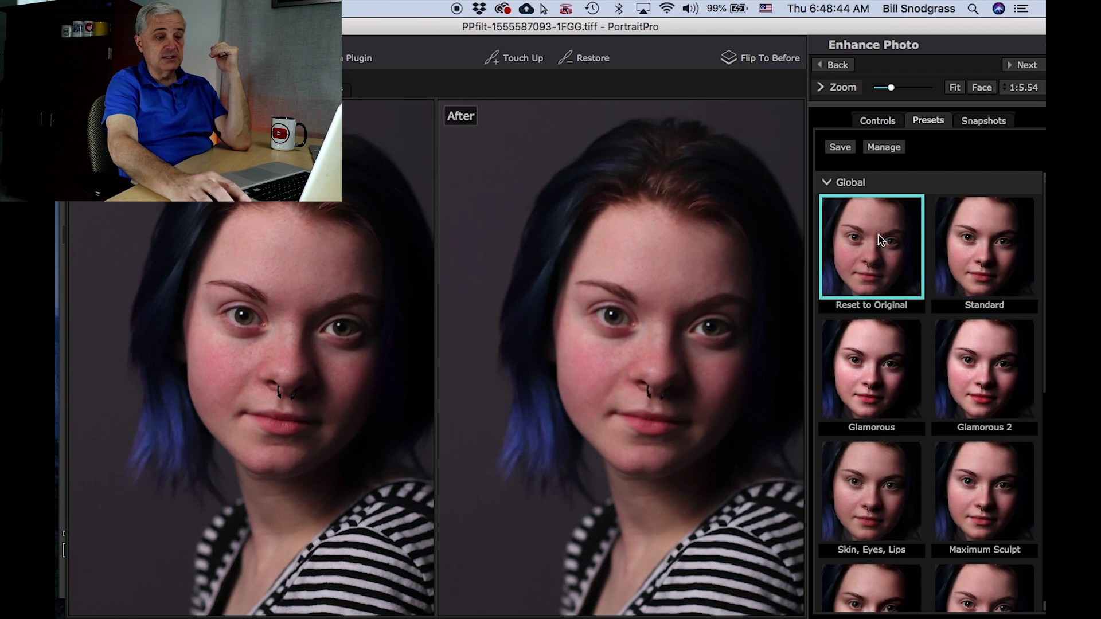
Look over the preset categories and the manual control sections, and apply the Standard global preset to the portrait
{"action": "left_click", "coordinate": [827, 184]}
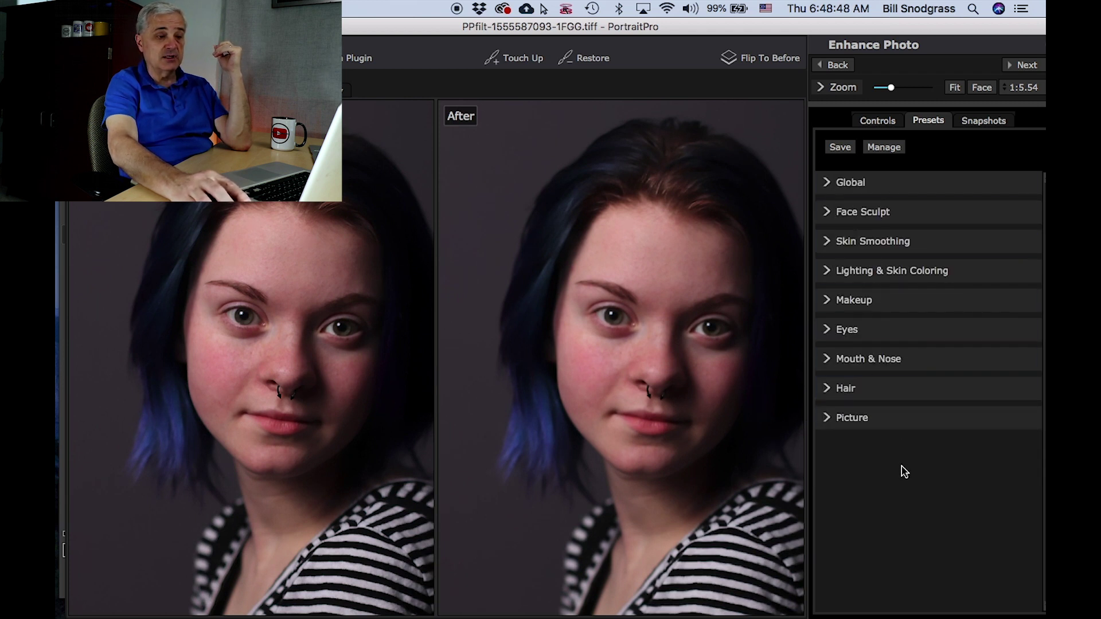
{"action": "left_click", "coordinate": [876, 120]}
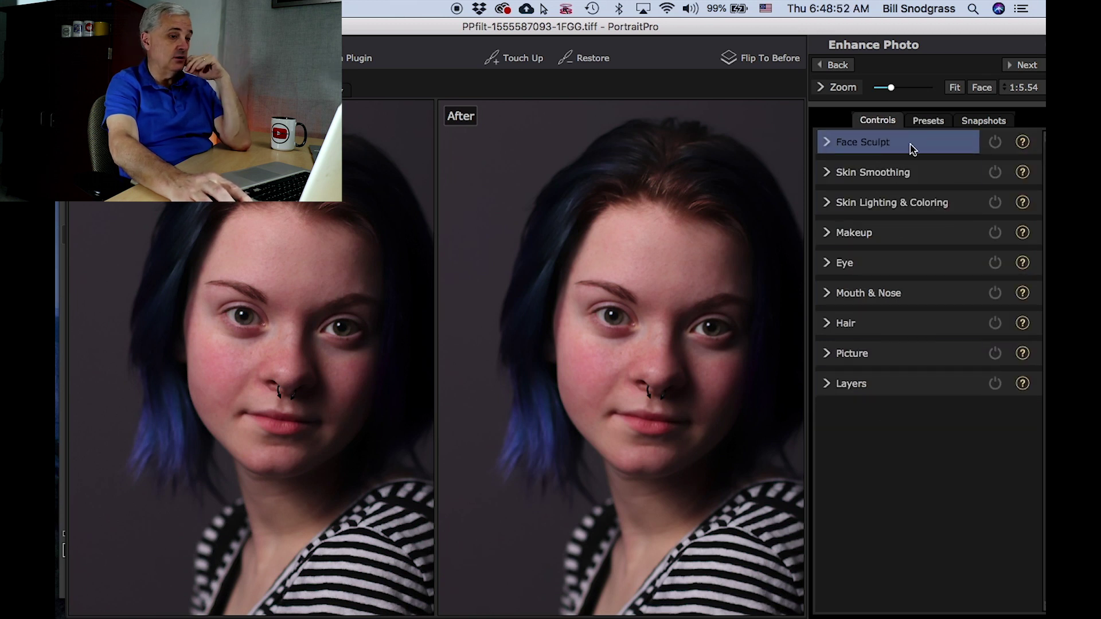
{"action": "left_click", "coordinate": [920, 122]}
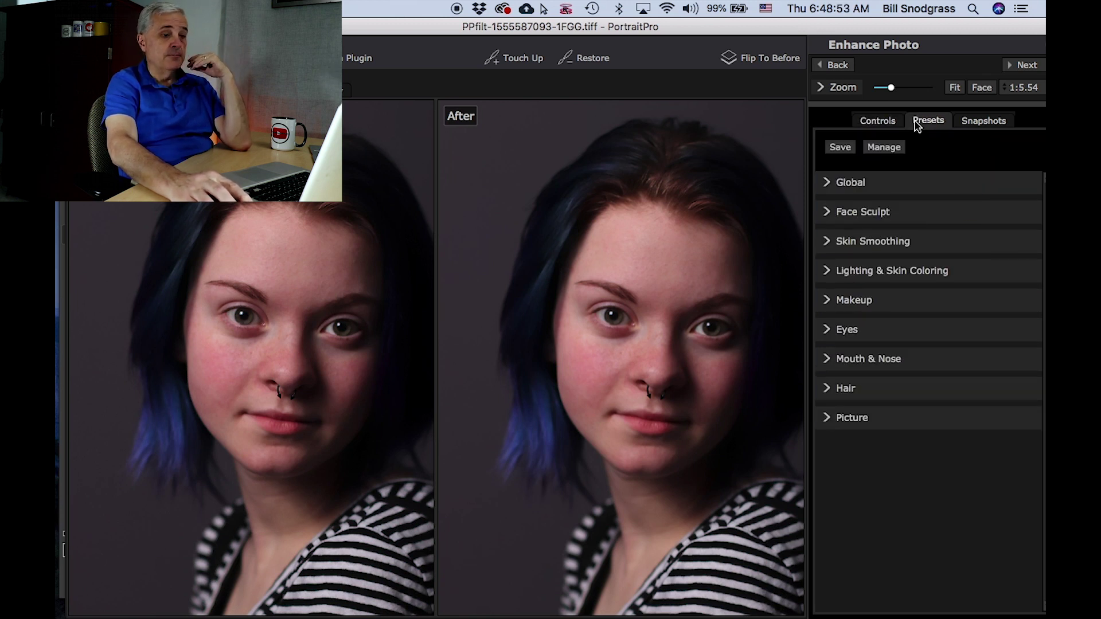
{"action": "left_click", "coordinate": [831, 187]}
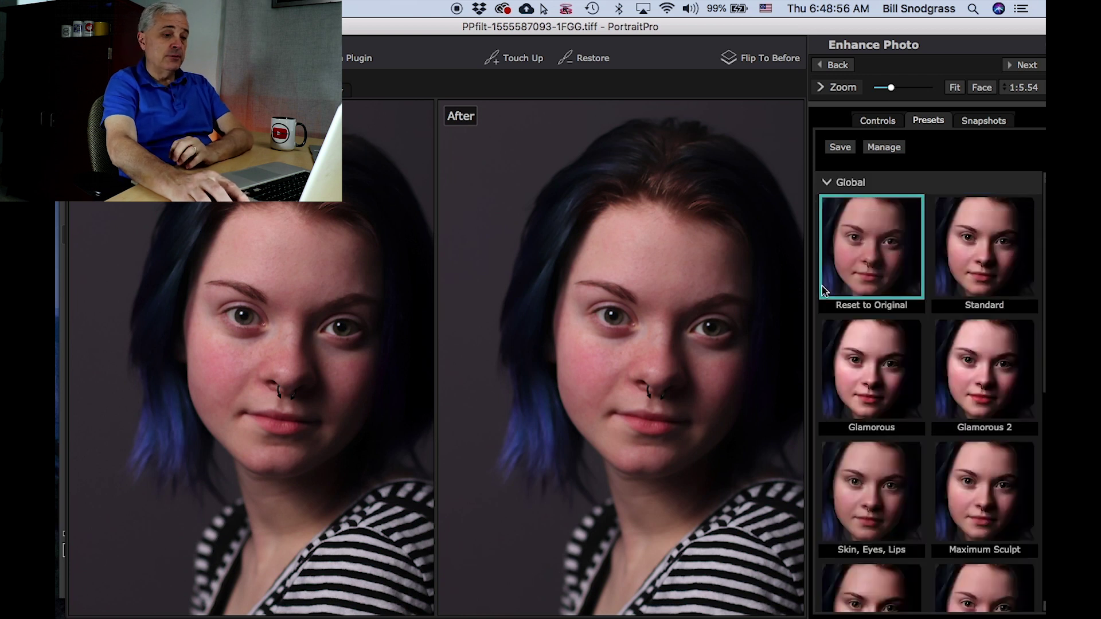
{"action": "left_click", "coordinate": [985, 269]}
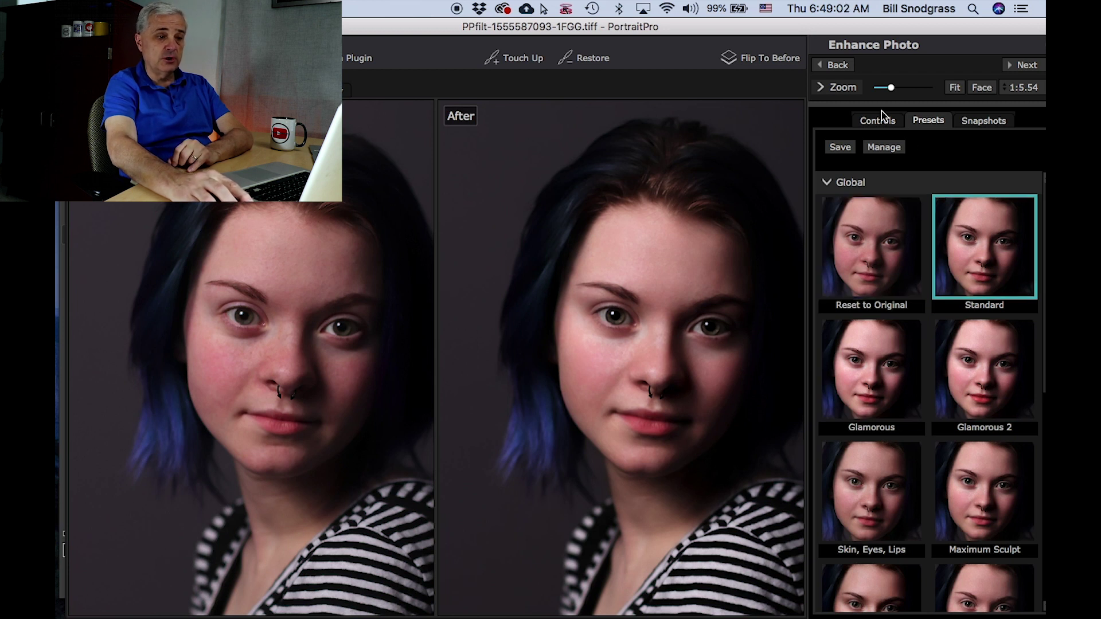
Examine the Face Sculpt, Skin Lighting & Coloring and Eye slider settings that the Standard preset applies
{"action": "left_click", "coordinate": [873, 120]}
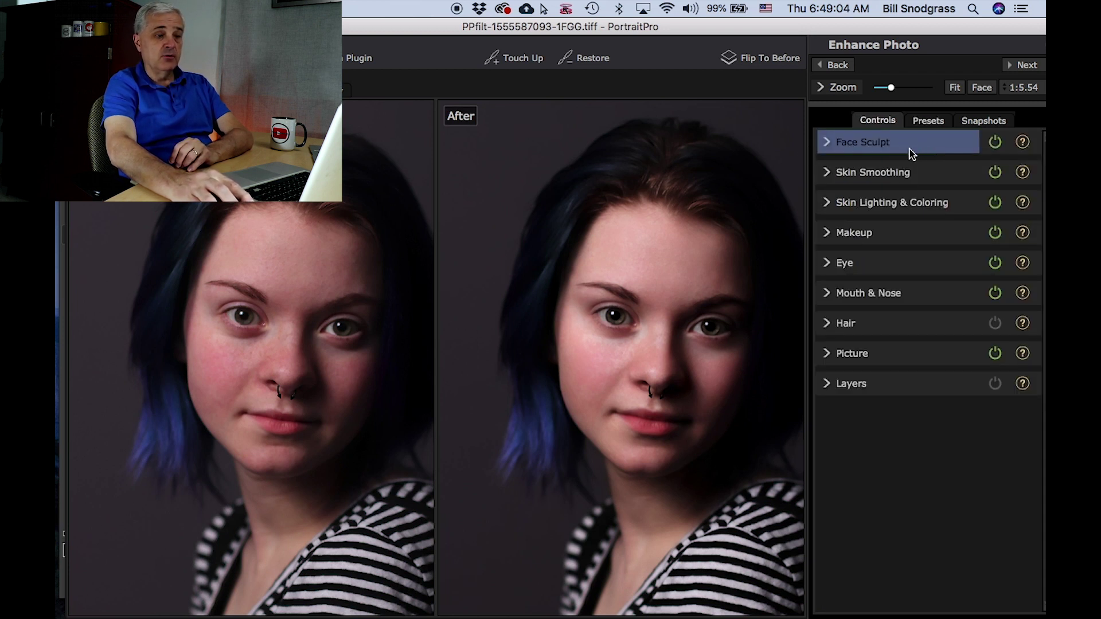
{"action": "left_click", "coordinate": [828, 146]}
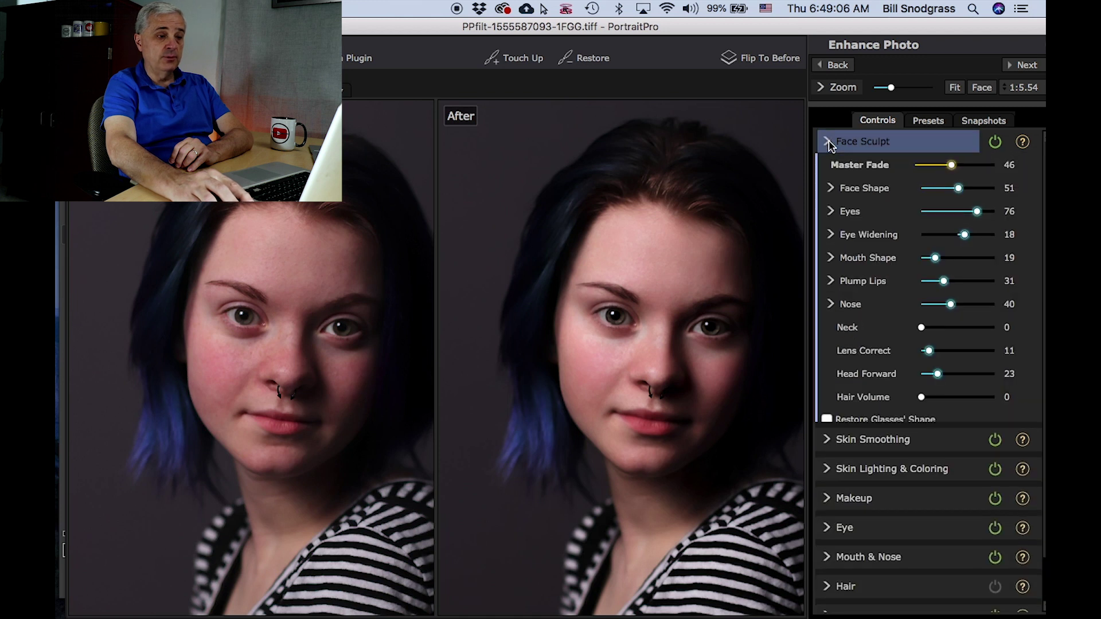
{"action": "left_click", "coordinate": [830, 202]}
{"action": "scroll", "coordinate": [831, 205], "scroll_direction": "down", "scroll_amount": 2}
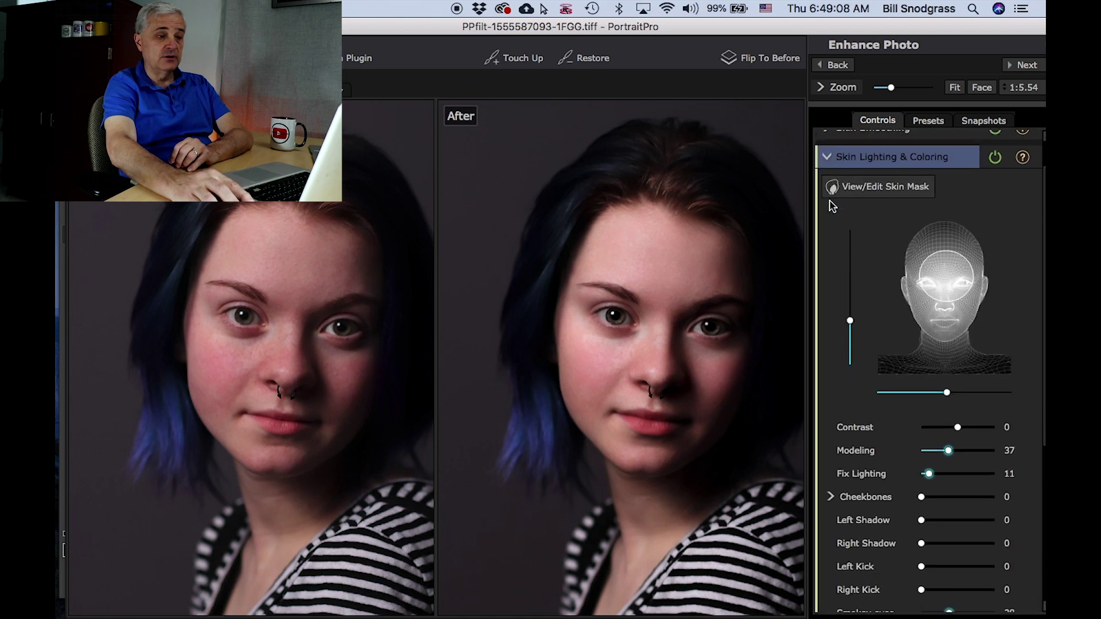
{"action": "left_click", "coordinate": [830, 158]}
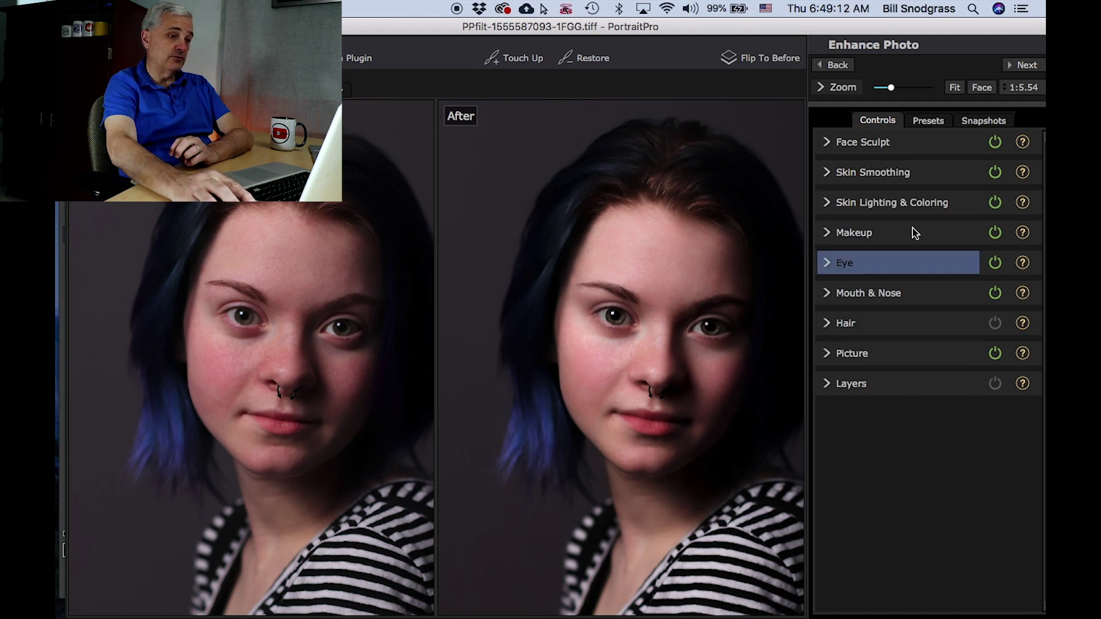
{"action": "left_click", "coordinate": [826, 261]}
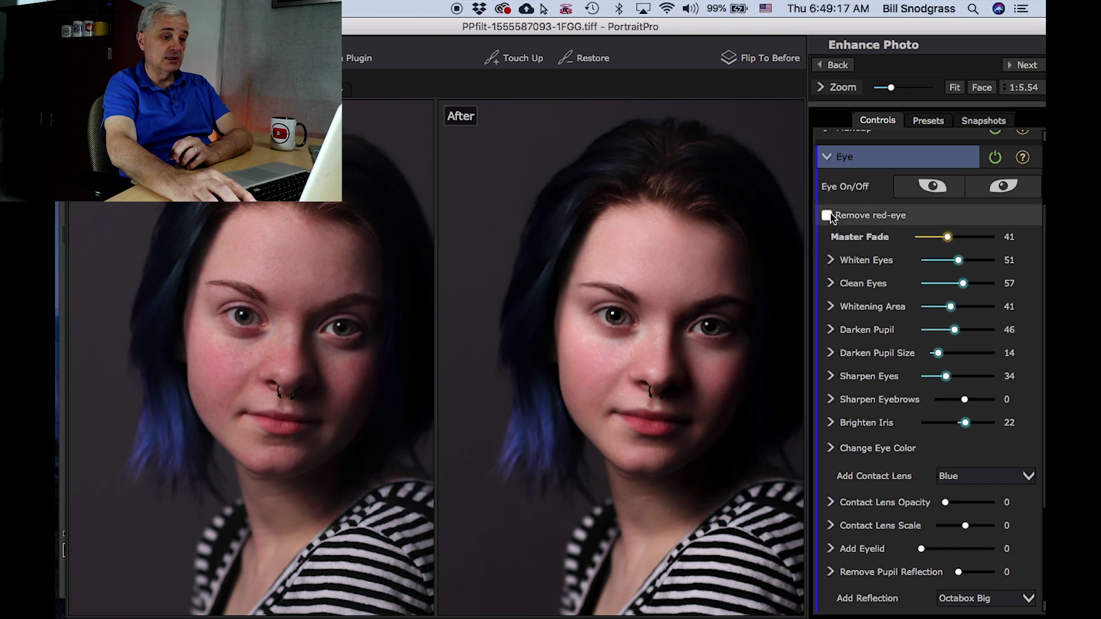
{"action": "left_click", "coordinate": [827, 156]}
Check the Standard preset's selection and inspect its Face Sculpt and Skin Smoothing settings
{"action": "left_click", "coordinate": [928, 119]}
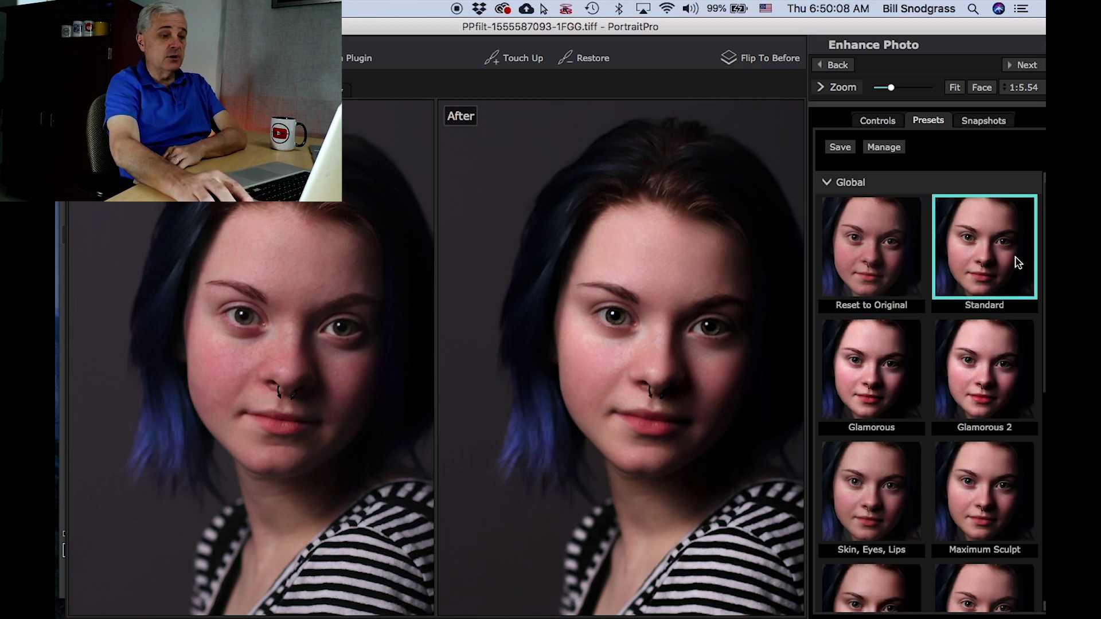
{"action": "left_click", "coordinate": [877, 122]}
{"action": "left_click", "coordinate": [836, 143]}
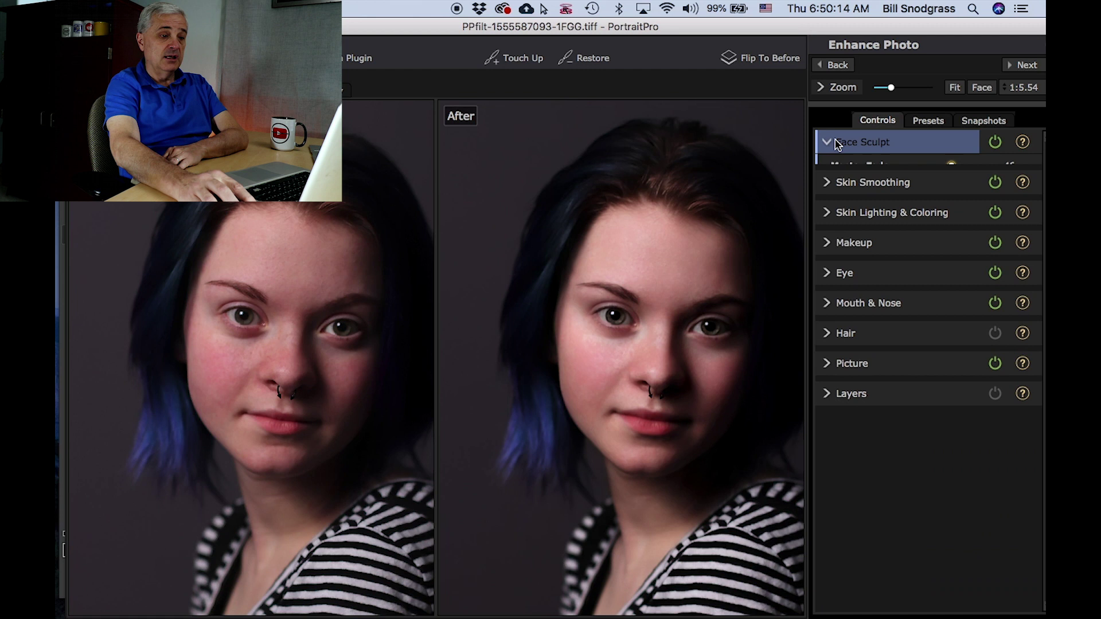
{"action": "left_click", "coordinate": [835, 143]}
{"action": "left_click", "coordinate": [831, 173]}
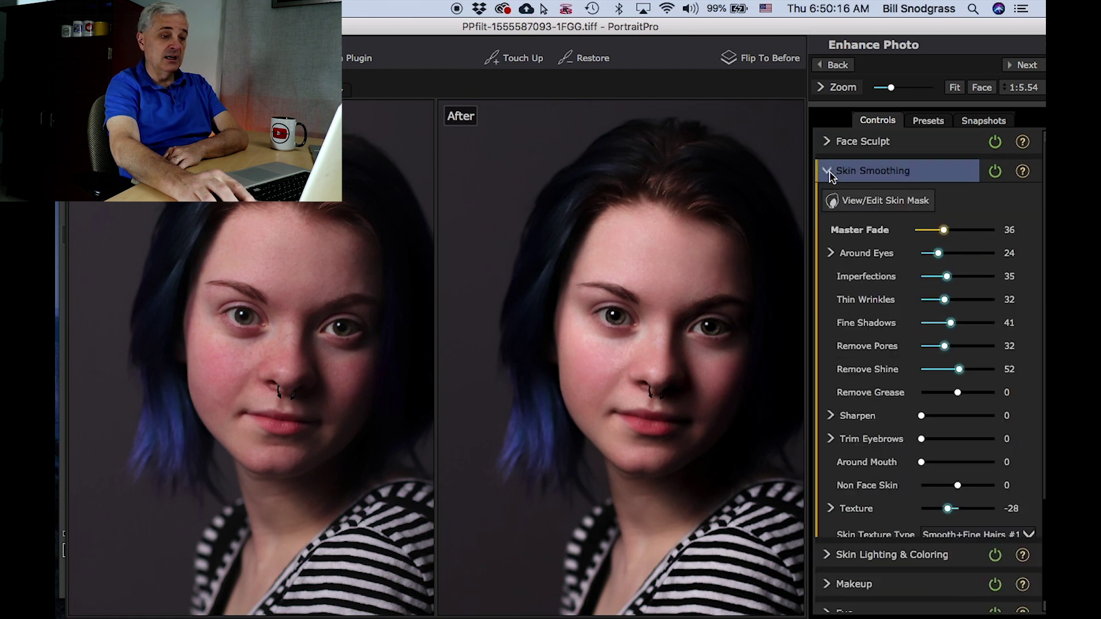
{"action": "left_click", "coordinate": [831, 174]}
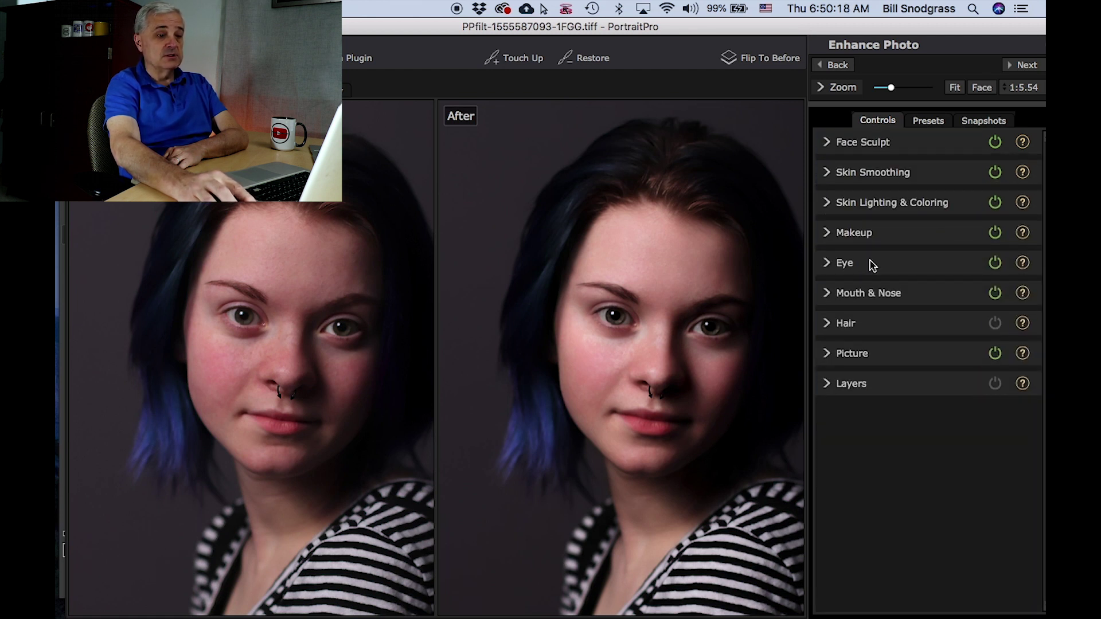
Try the Glamorous global preset on the portrait, followed by Glamorous 2
{"action": "left_click", "coordinate": [927, 122]}
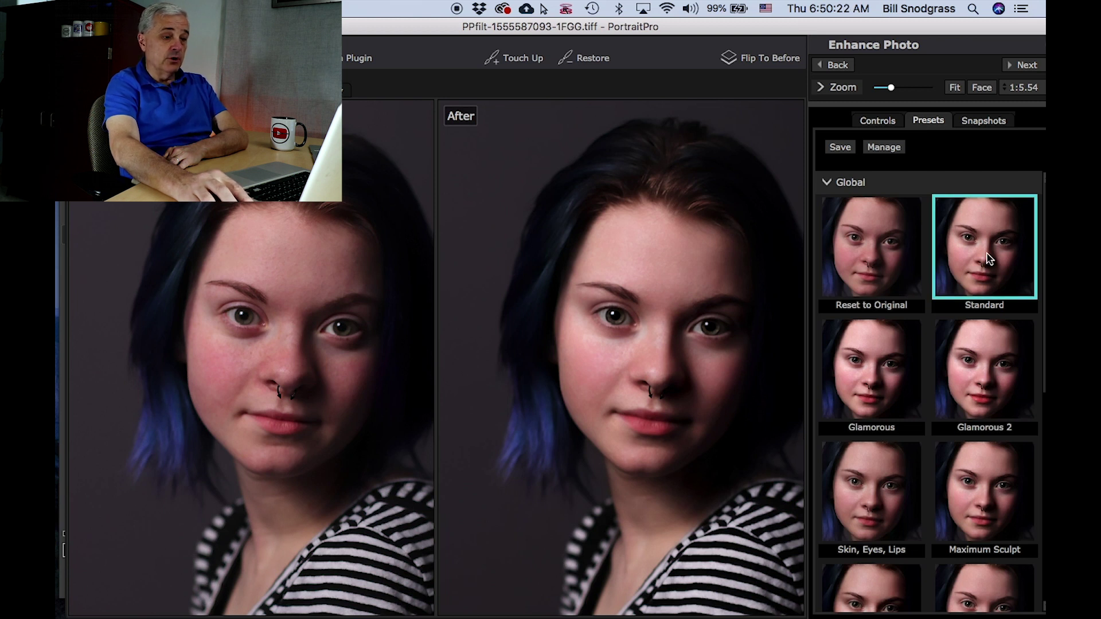
{"action": "left_click", "coordinate": [882, 405]}
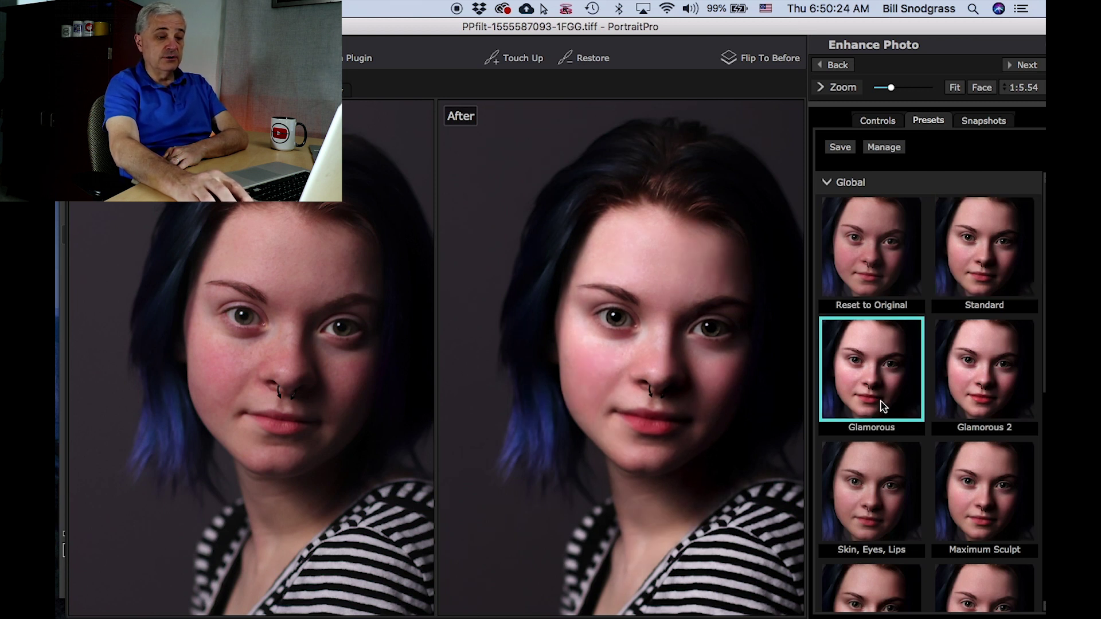
{"action": "left_click", "coordinate": [980, 355]}
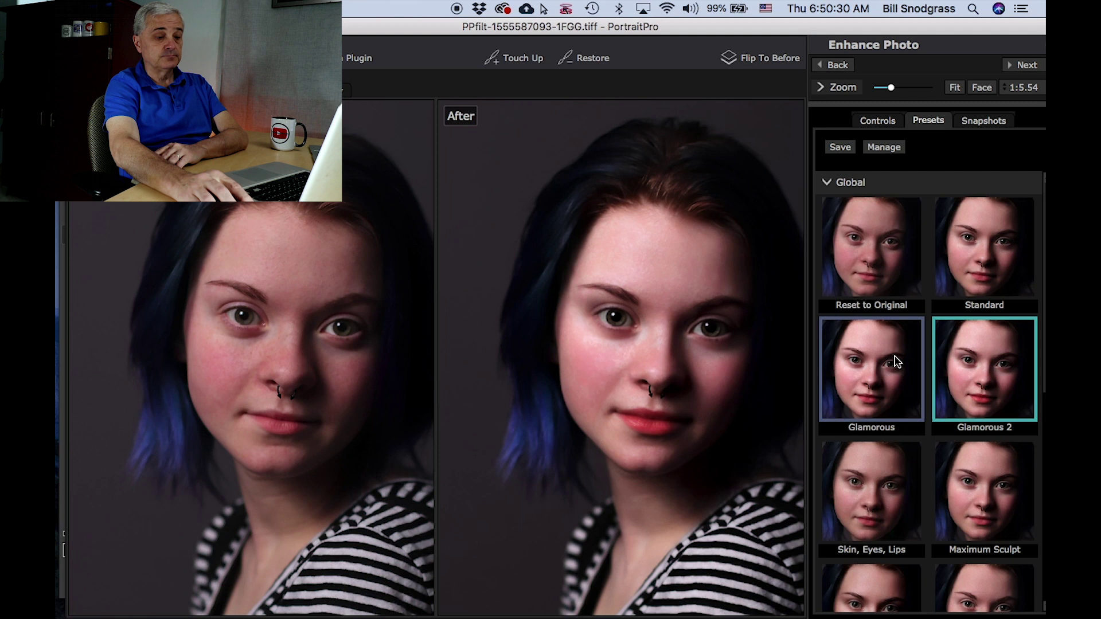
Compare the original portrait with the Skin, Eyes, Lips preset by alternating between Reset to Original and that preset
{"action": "scroll", "coordinate": [844, 358], "scroll_direction": "down", "scroll_amount": 2}
{"action": "scroll", "coordinate": [844, 362], "scroll_direction": "up", "scroll_amount": 3}
{"action": "scroll", "coordinate": [845, 345], "scroll_direction": "down", "scroll_amount": 1}
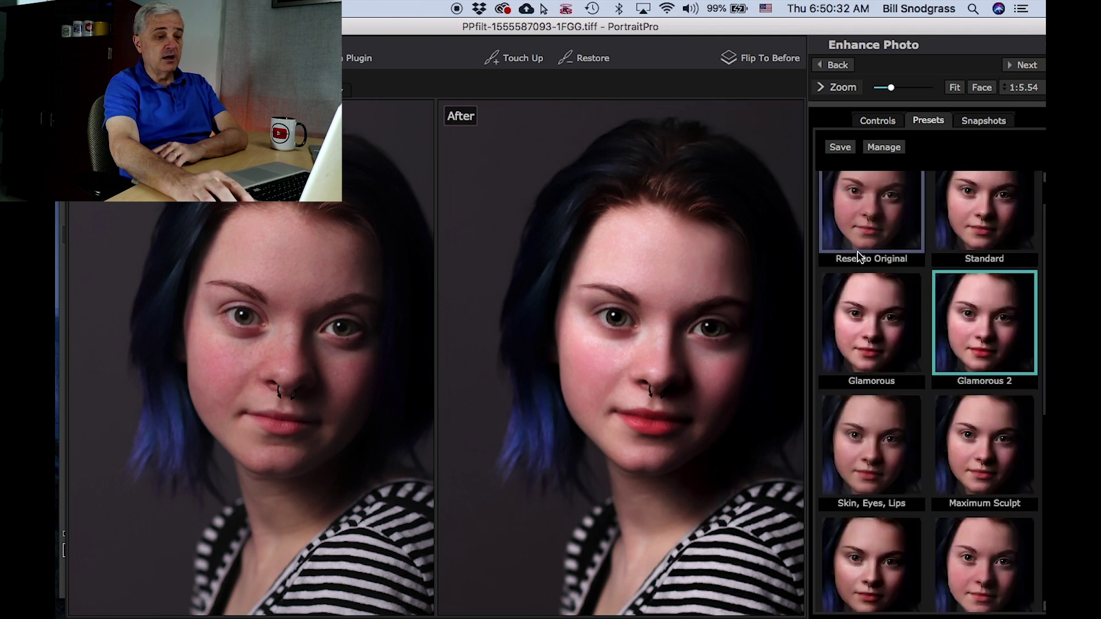
{"action": "left_click", "coordinate": [859, 252]}
{"action": "scroll", "coordinate": [859, 253], "scroll_direction": "down", "scroll_amount": 5}
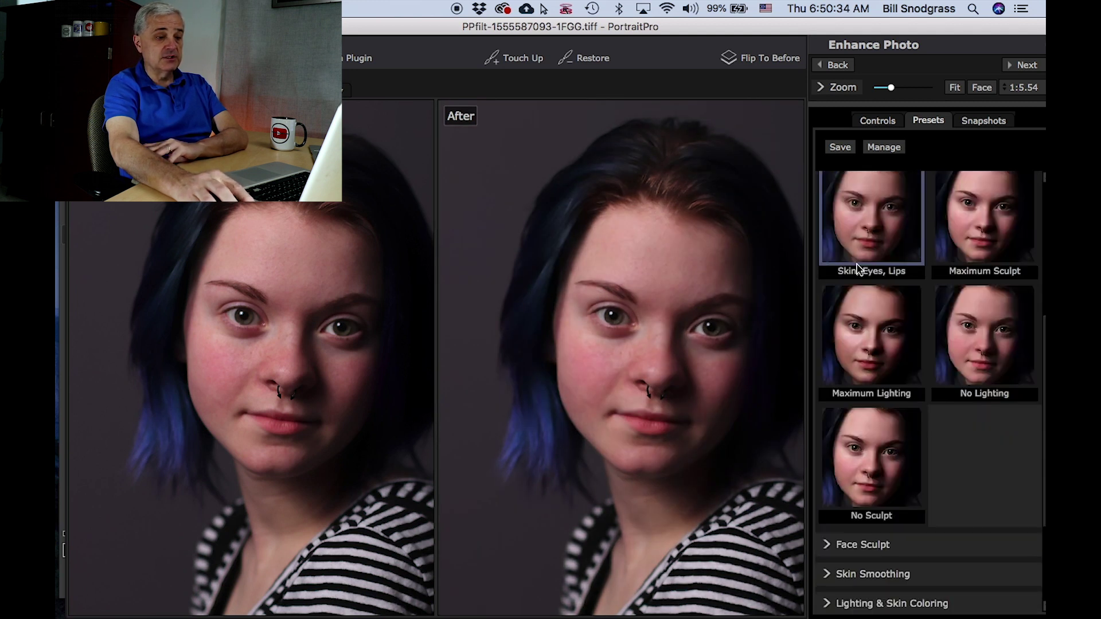
{"action": "left_click", "coordinate": [861, 258]}
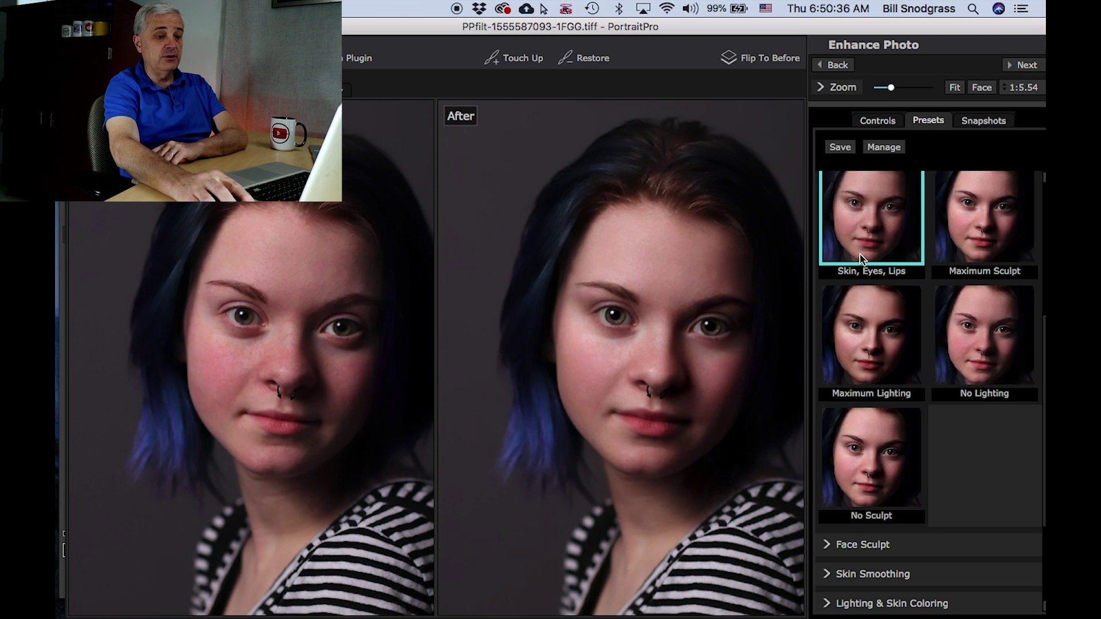
{"action": "scroll", "coordinate": [866, 246], "scroll_direction": "up", "scroll_amount": 5}
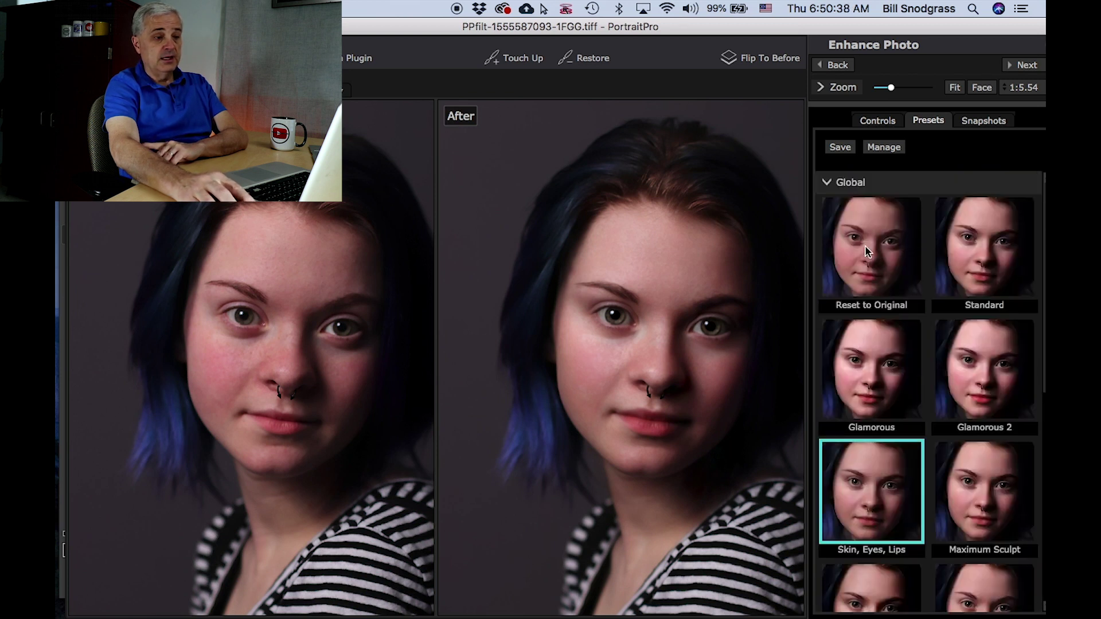
{"action": "left_click", "coordinate": [865, 245]}
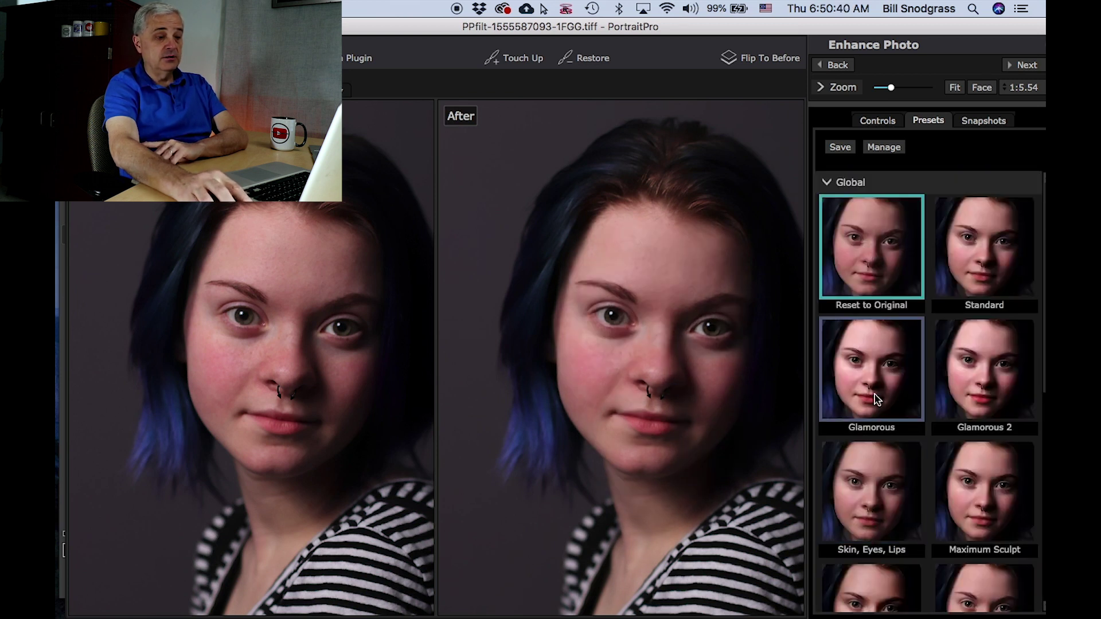
{"action": "left_click", "coordinate": [884, 477]}
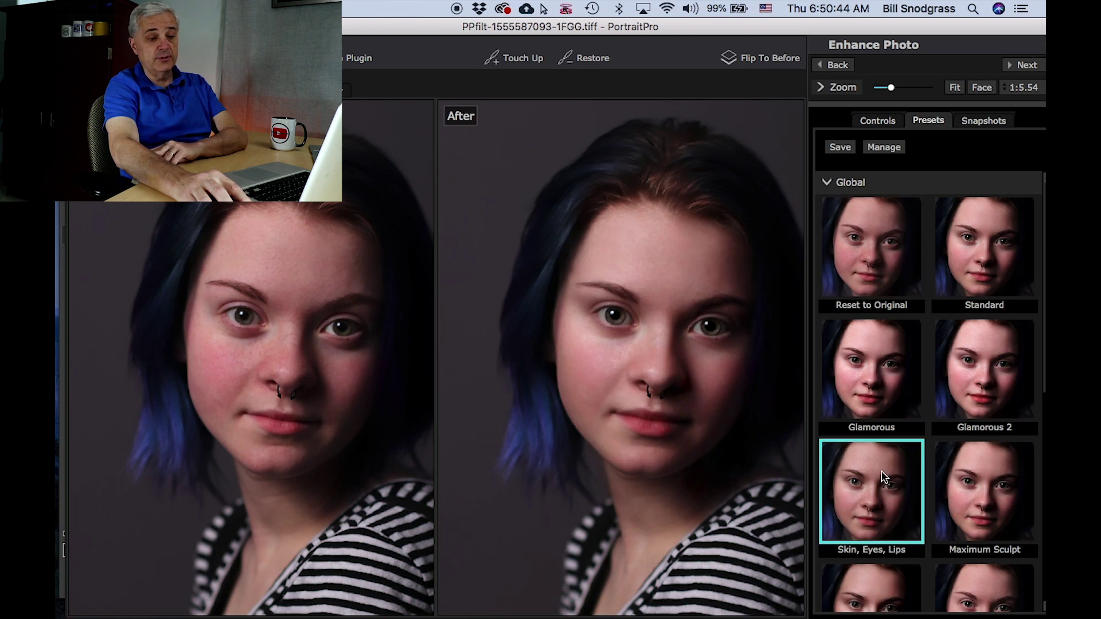
Try the Maximum Sculpt global preset on the portrait, followed by Maximum Lighting
{"action": "left_click", "coordinate": [998, 499]}
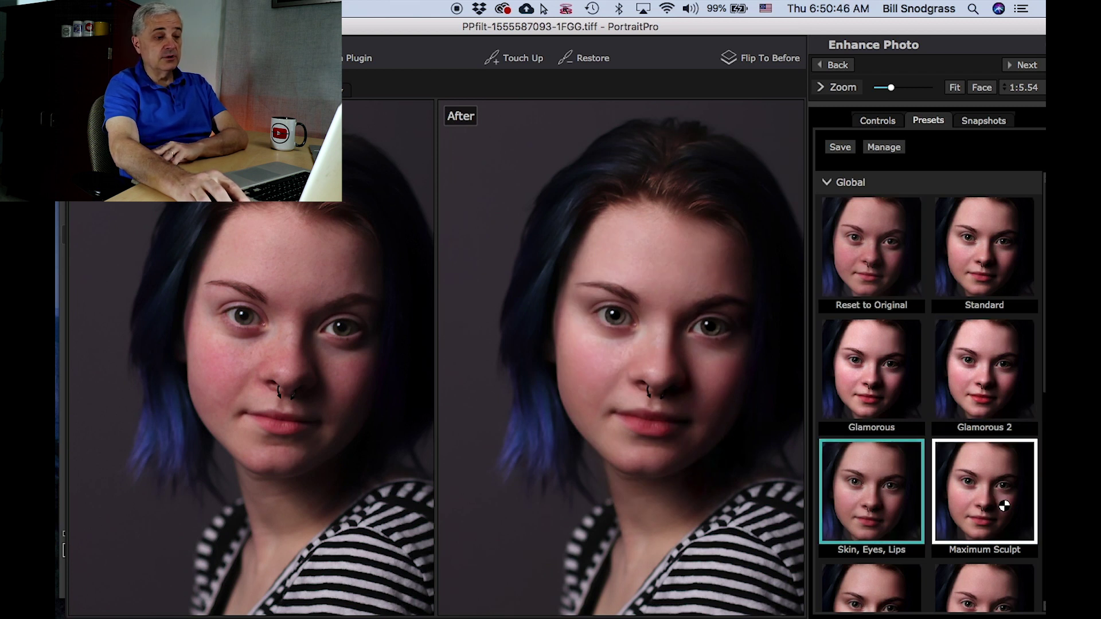
{"action": "scroll", "coordinate": [999, 504], "scroll_direction": "down", "scroll_amount": 3}
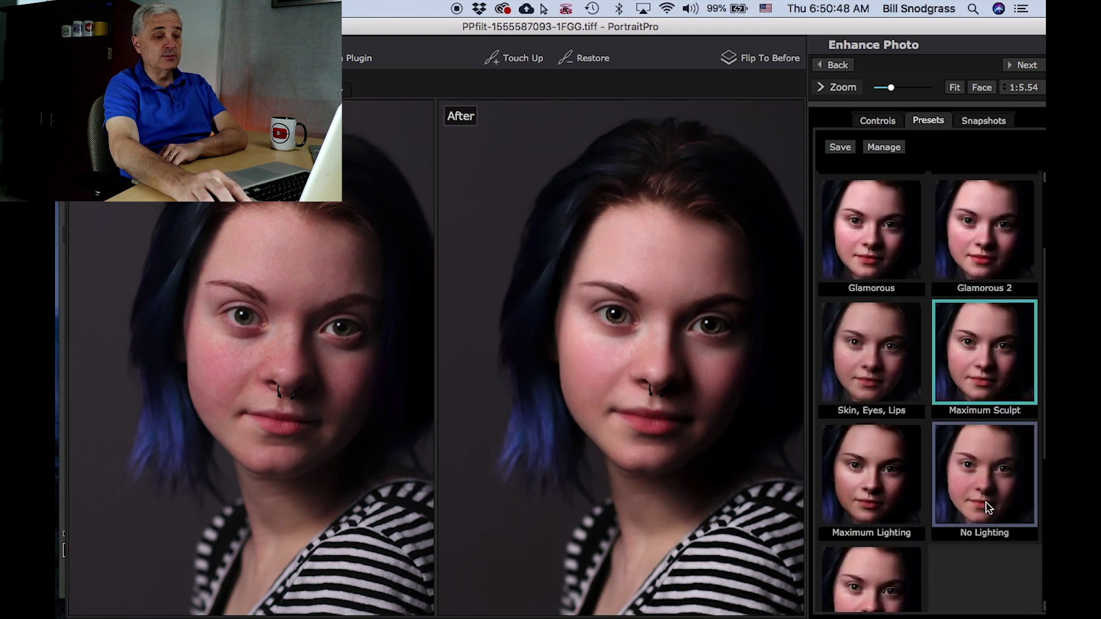
{"action": "left_click", "coordinate": [906, 520]}
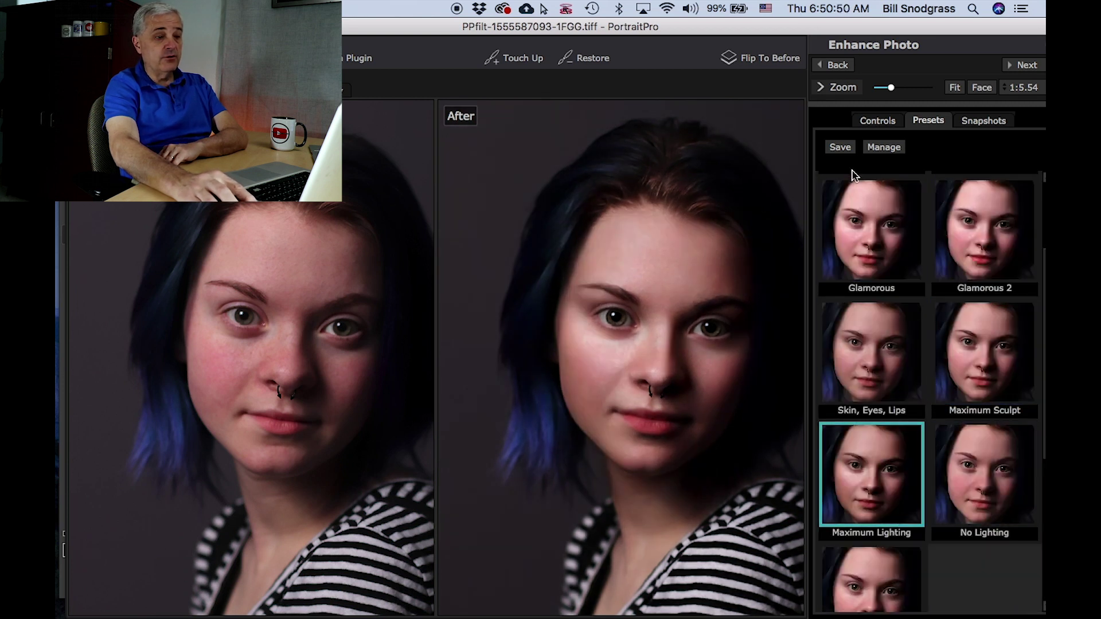
Inspect the Skin Lighting & Coloring settings that the Maximum Lighting preset applies
{"action": "left_click", "coordinate": [879, 123]}
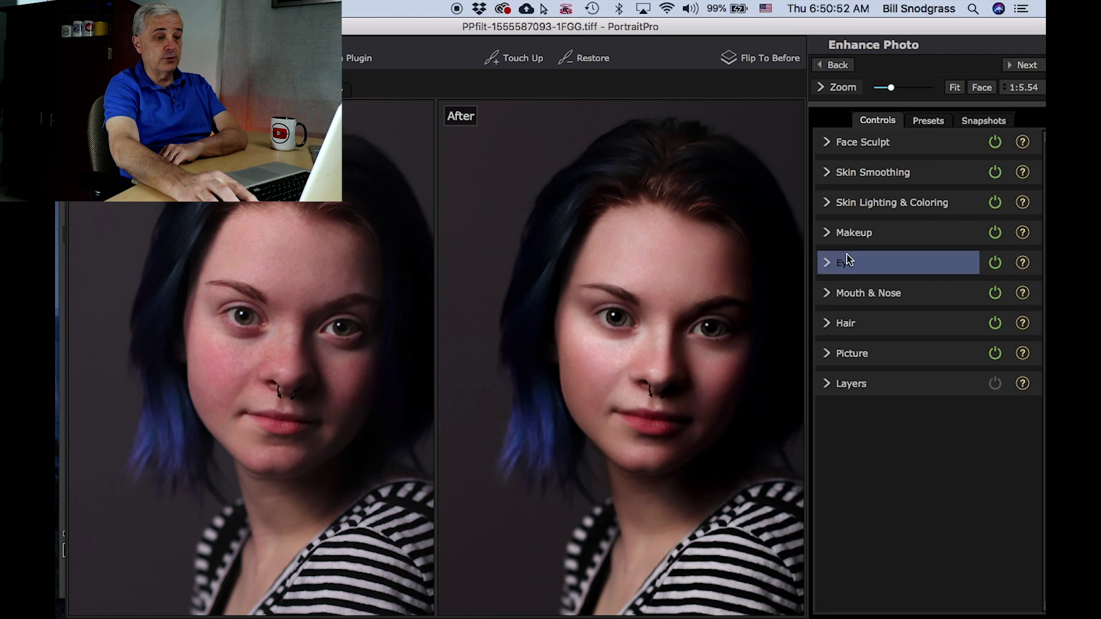
{"action": "left_click", "coordinate": [826, 203]}
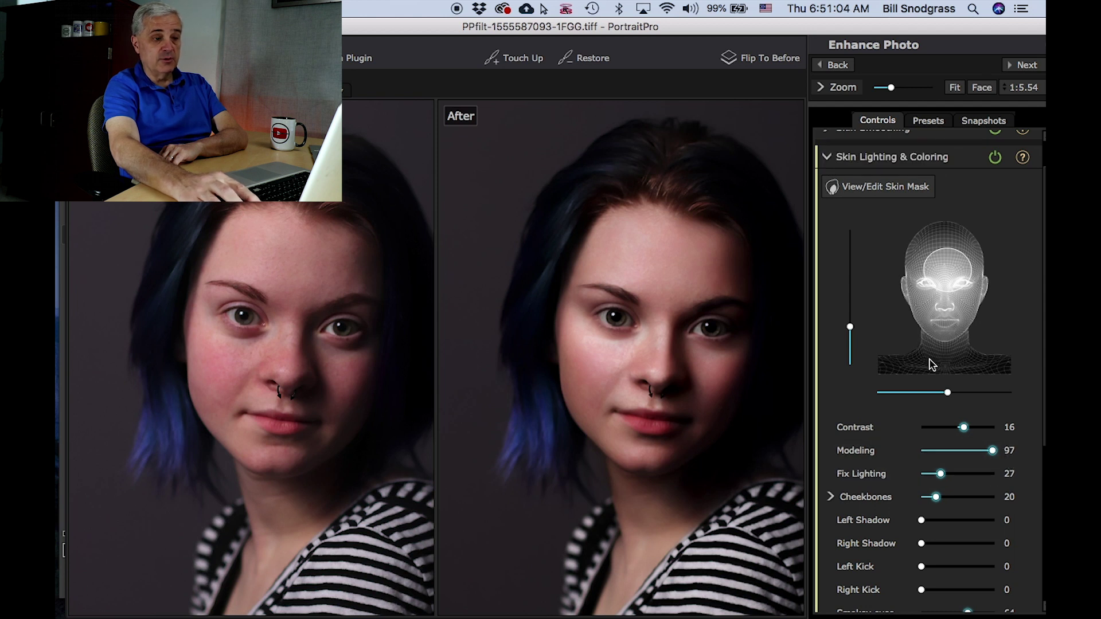
{"action": "left_click", "coordinate": [827, 158]}
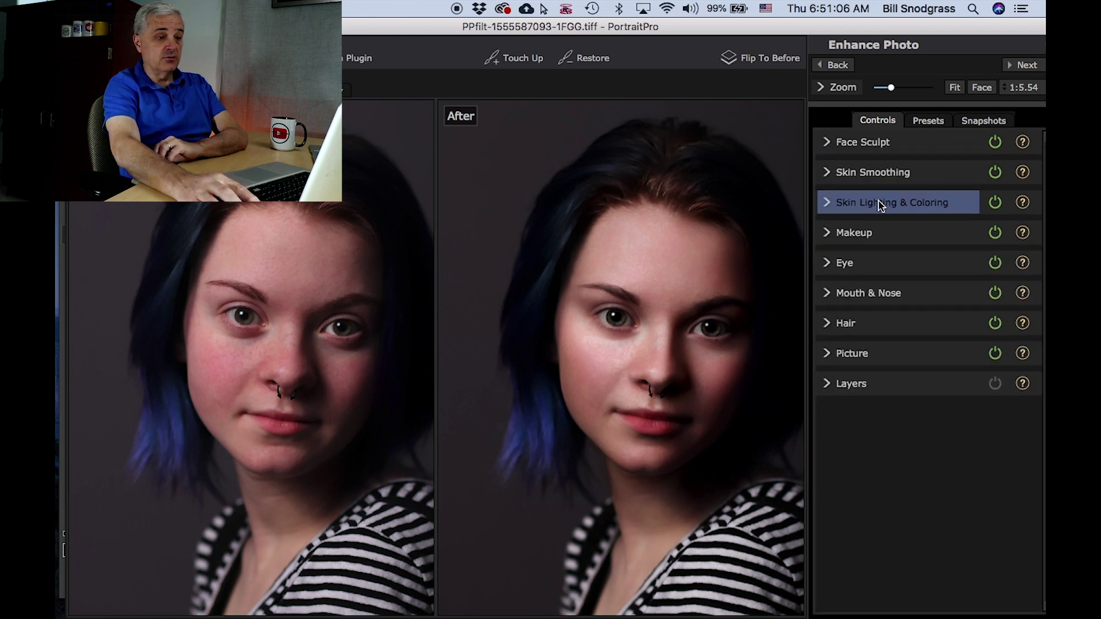
Apply the No Lighting global preset to the portrait
{"action": "left_click", "coordinate": [932, 120]}
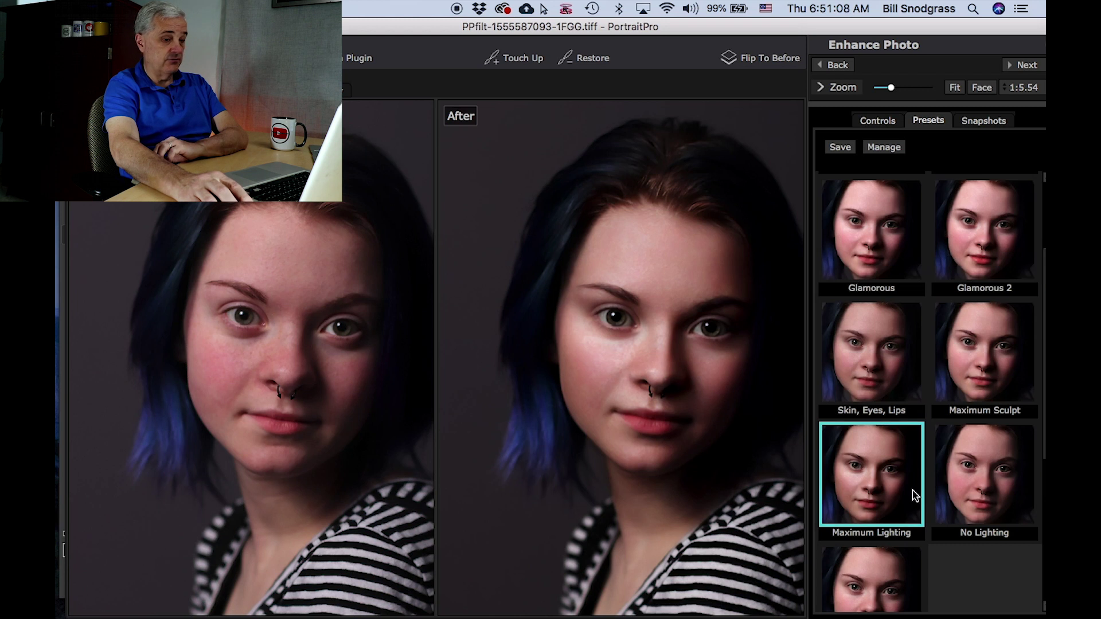
{"action": "scroll", "coordinate": [912, 497], "scroll_direction": "down", "scroll_amount": 5}
{"action": "left_click", "coordinate": [981, 316]}
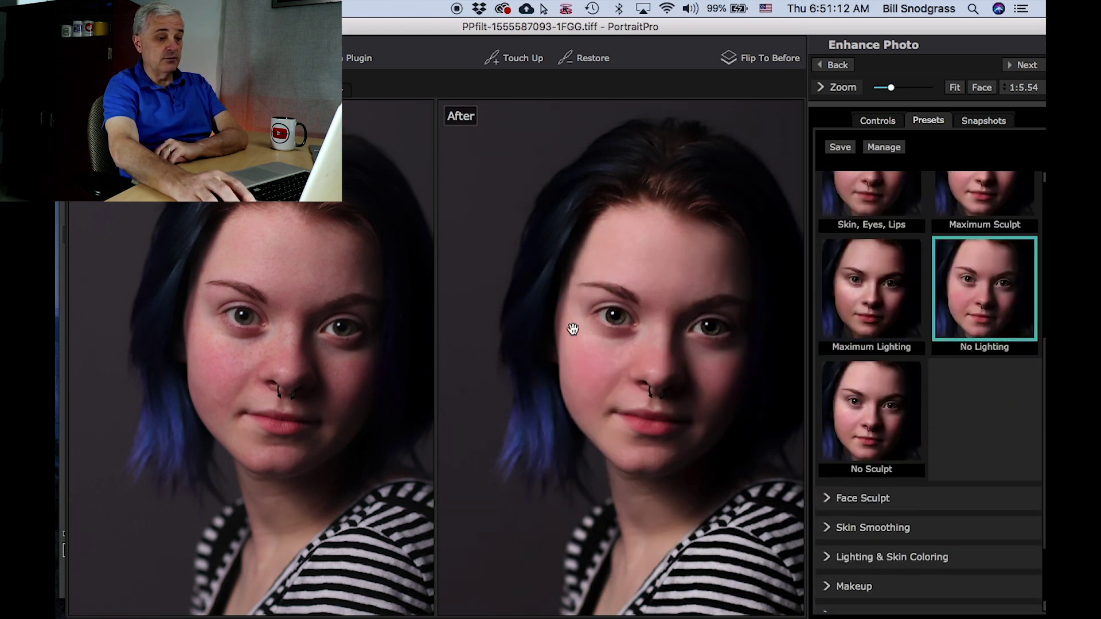
Compare the No Sculpt global preset with Reset to Original, ending on No Sculpt, and check which control groups it enables
{"action": "left_click", "coordinate": [887, 399]}
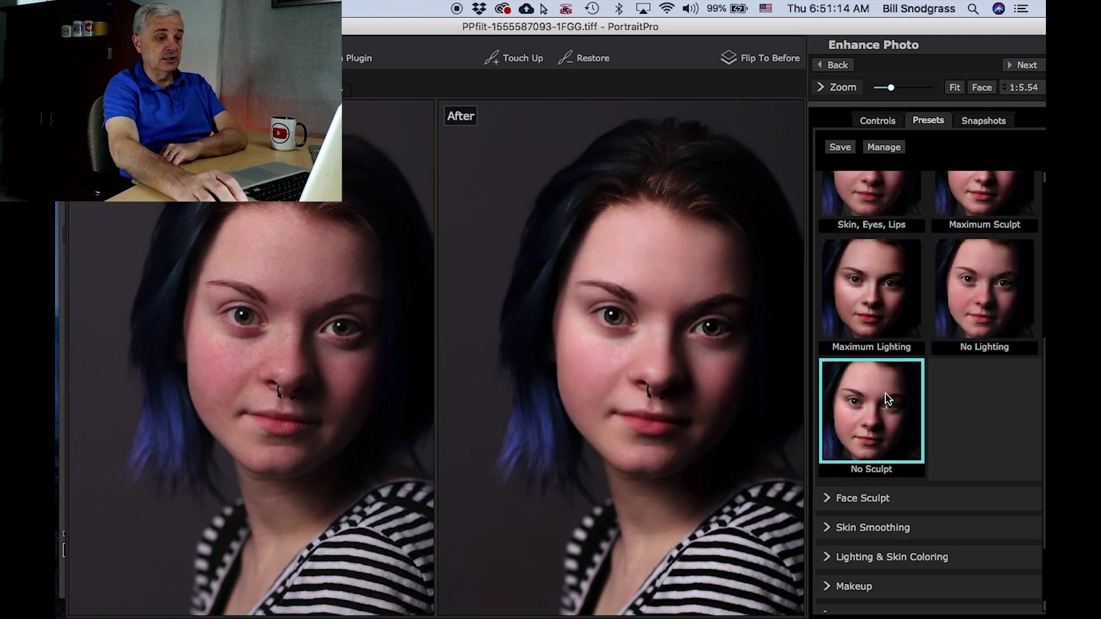
{"action": "scroll", "coordinate": [987, 445], "scroll_direction": "up", "scroll_amount": 5}
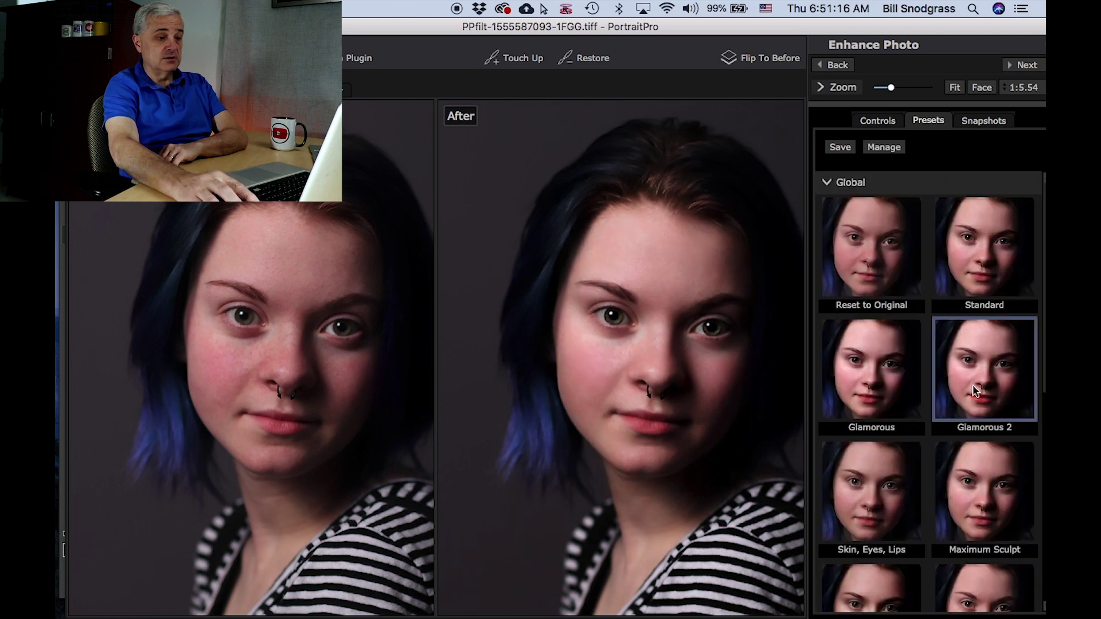
{"action": "left_click", "coordinate": [884, 276]}
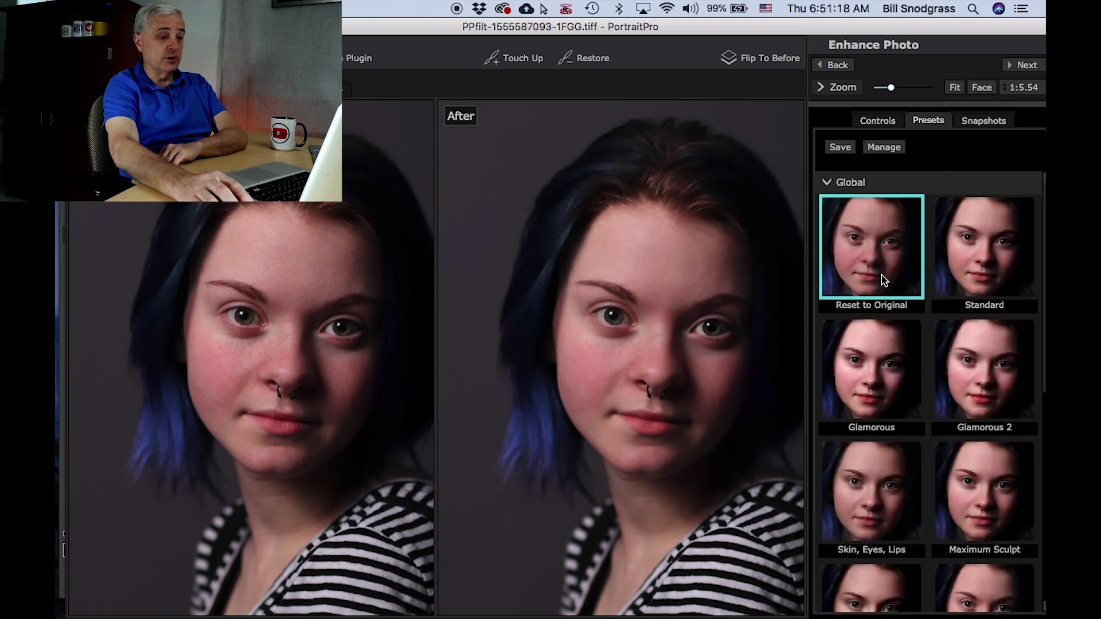
{"action": "scroll", "coordinate": [886, 309], "scroll_direction": "down", "scroll_amount": 5}
{"action": "left_click", "coordinate": [866, 484]}
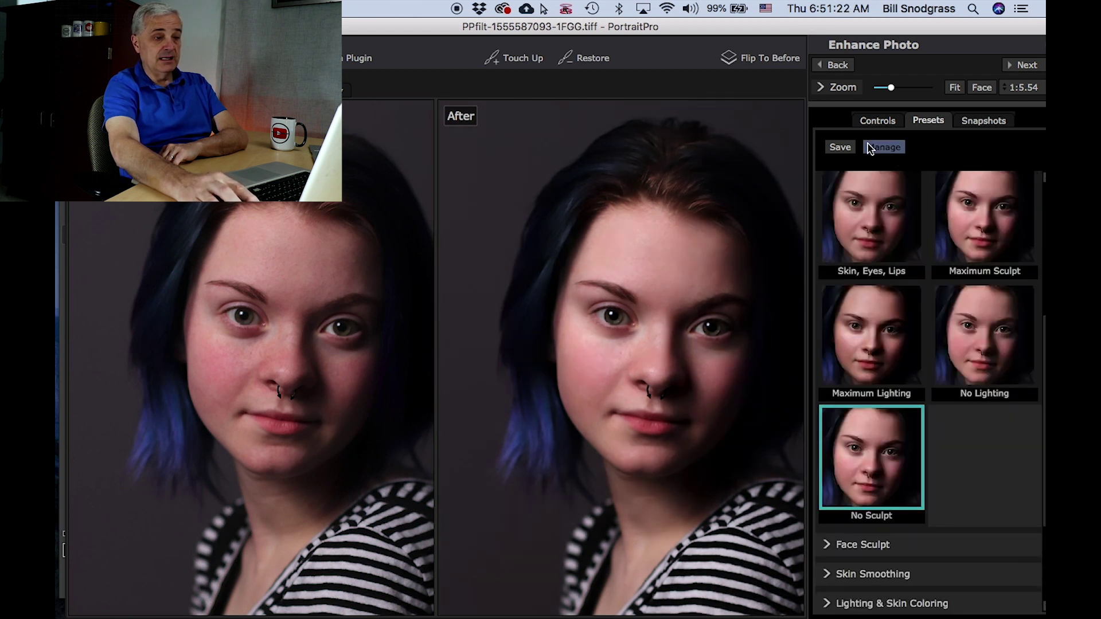
{"action": "left_click", "coordinate": [887, 125]}
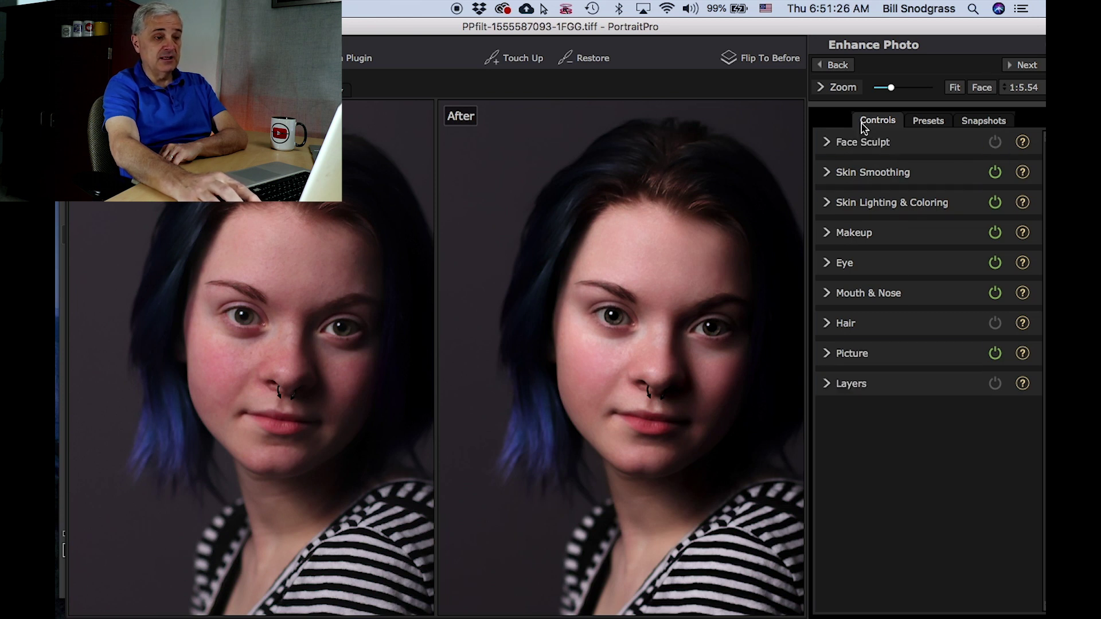
{"action": "left_click", "coordinate": [928, 128]}
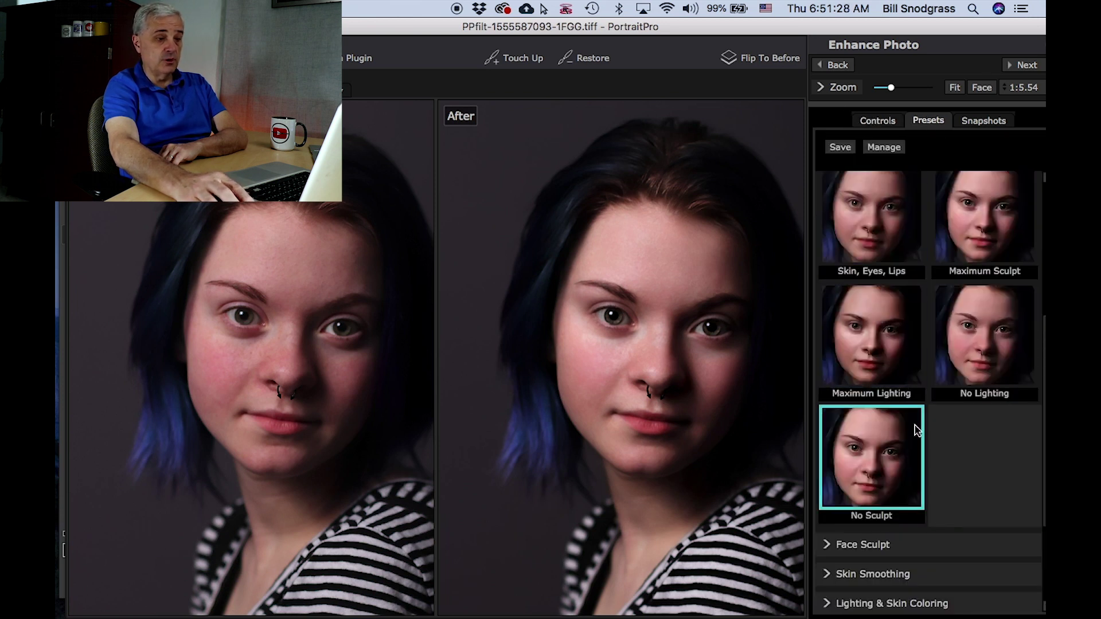
Reset the portrait to the original and show the Face Sculpt presets with the Global group collapsed
{"action": "scroll", "coordinate": [914, 430], "scroll_direction": "up", "scroll_amount": 5}
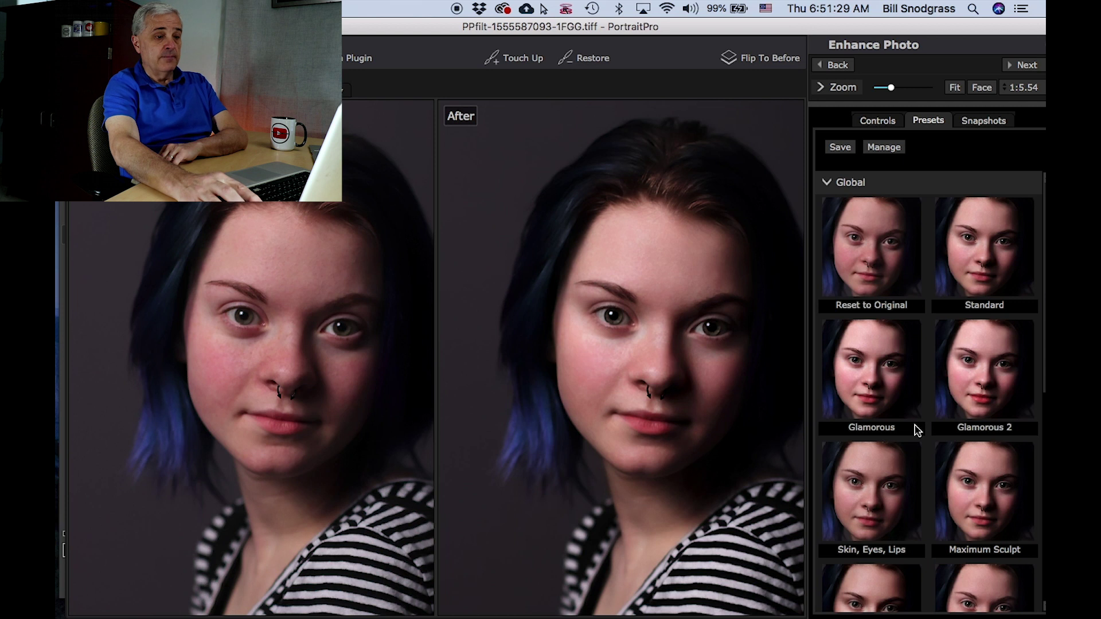
{"action": "left_click", "coordinate": [828, 184]}
{"action": "left_click", "coordinate": [829, 185]}
{"action": "scroll", "coordinate": [864, 338], "scroll_direction": "down", "scroll_amount": 6}
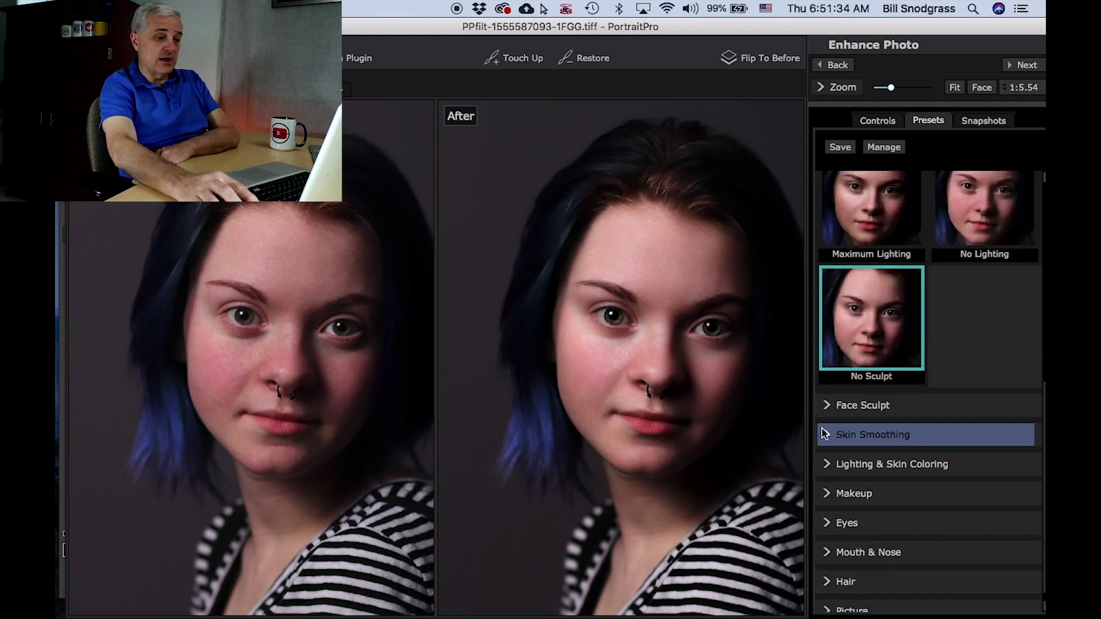
{"action": "left_click", "coordinate": [829, 410]}
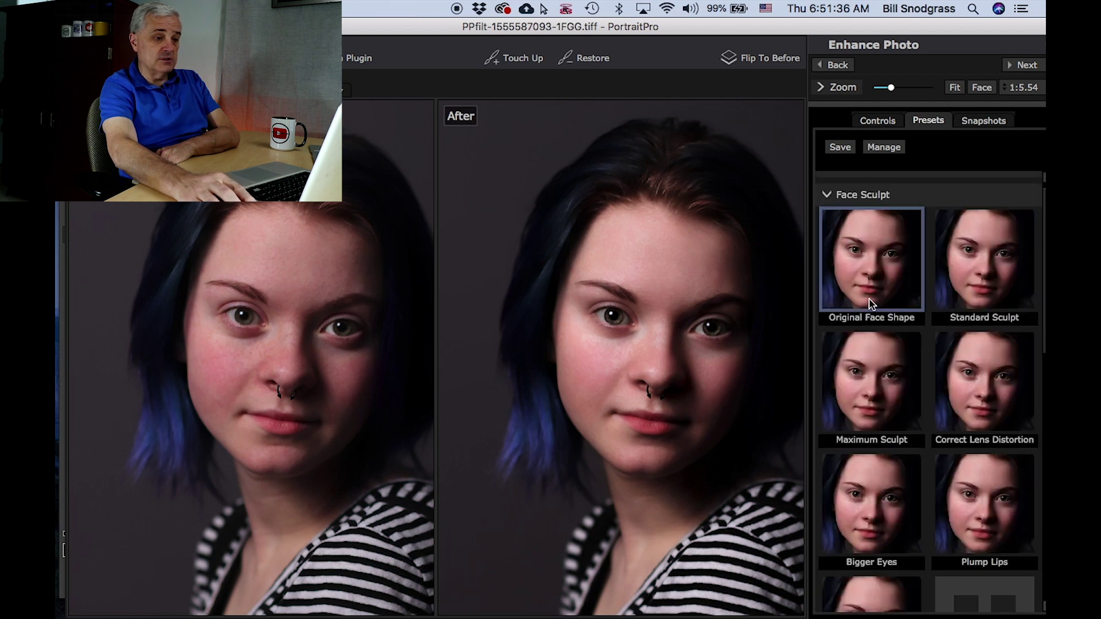
{"action": "scroll", "coordinate": [880, 344], "scroll_direction": "up", "scroll_amount": 1}
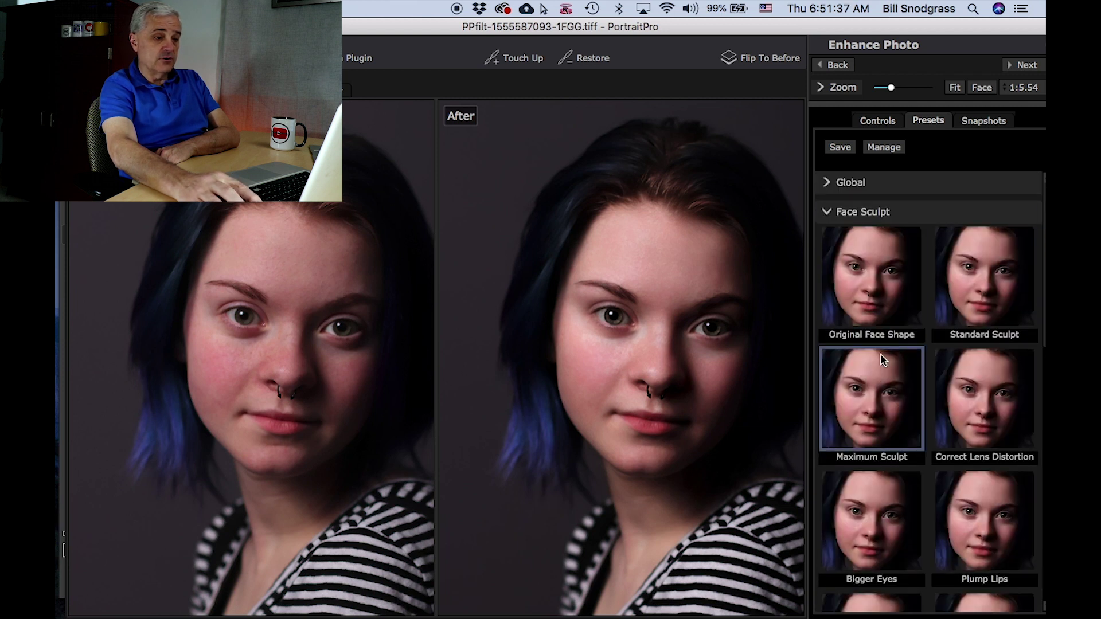
{"action": "left_click", "coordinate": [829, 182]}
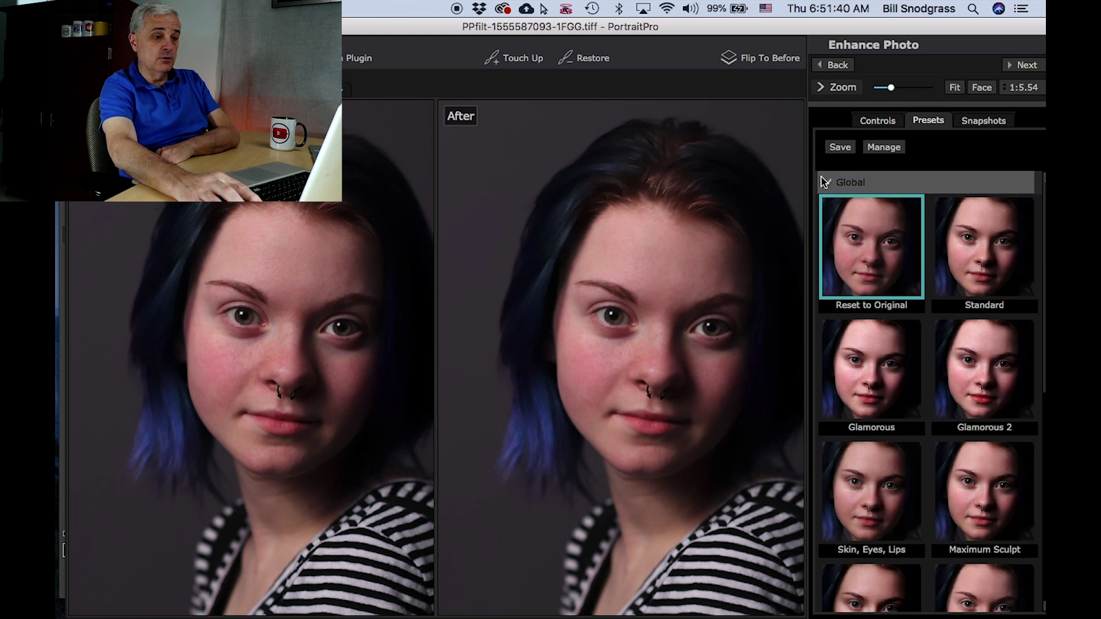
{"action": "left_click", "coordinate": [826, 182]}
{"action": "left_click", "coordinate": [829, 212]}
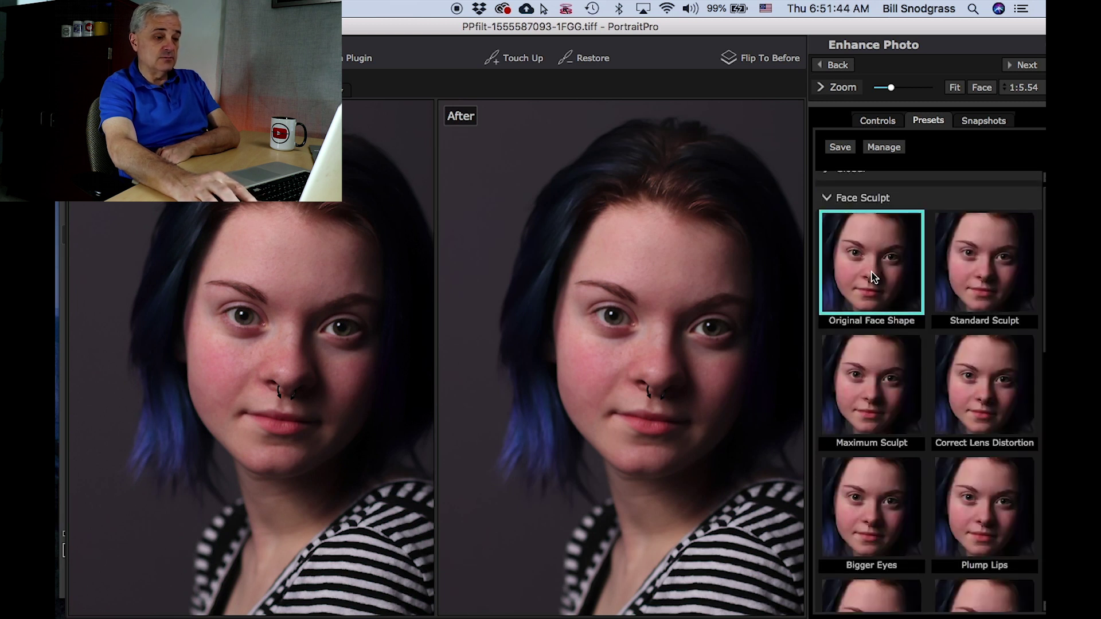
Try the Face Sculpt presets Standard Sculpt, Maximum Sculpt, Plump Lips, Slim Nose and Reduce Chin on the portrait
{"action": "left_click", "coordinate": [969, 280]}
{"action": "left_click", "coordinate": [899, 386]}
{"action": "scroll", "coordinate": [929, 425], "scroll_direction": "down", "scroll_amount": 2}
{"action": "left_click", "coordinate": [965, 421]}
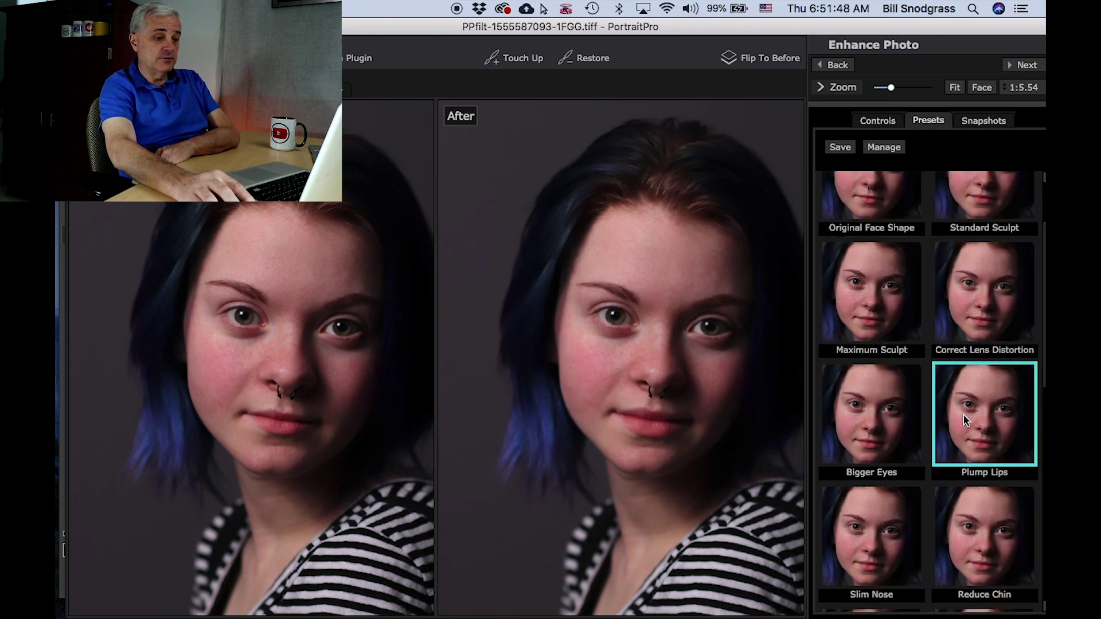
{"action": "left_click", "coordinate": [902, 521]}
{"action": "left_click", "coordinate": [1001, 539]}
Try the Face Sculpt presets Shorten Nose, Lengthen Neck and Eyes Only on the portrait
{"action": "scroll", "coordinate": [1000, 539], "scroll_direction": "down", "scroll_amount": 2}
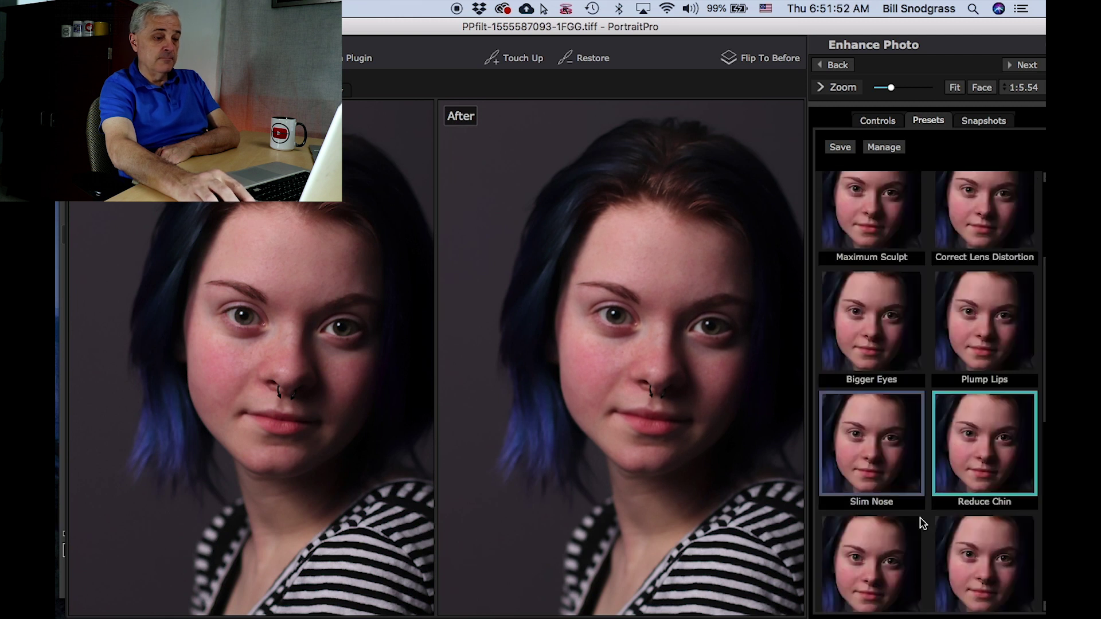
{"action": "left_click", "coordinate": [892, 554]}
{"action": "scroll", "coordinate": [970, 572], "scroll_direction": "down", "scroll_amount": 2}
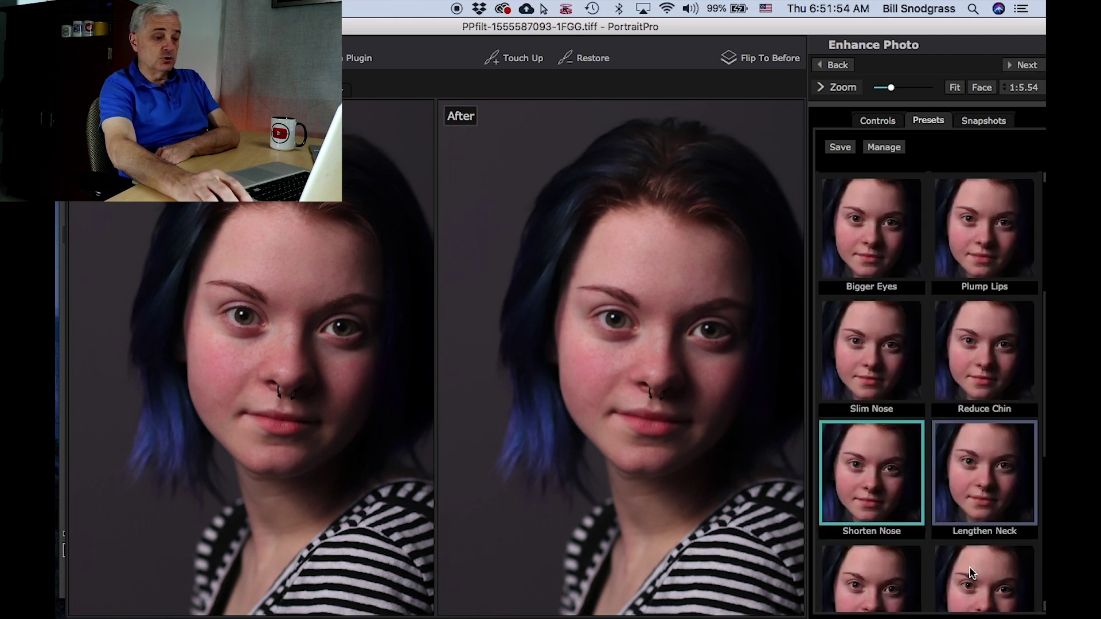
{"action": "left_click", "coordinate": [981, 510]}
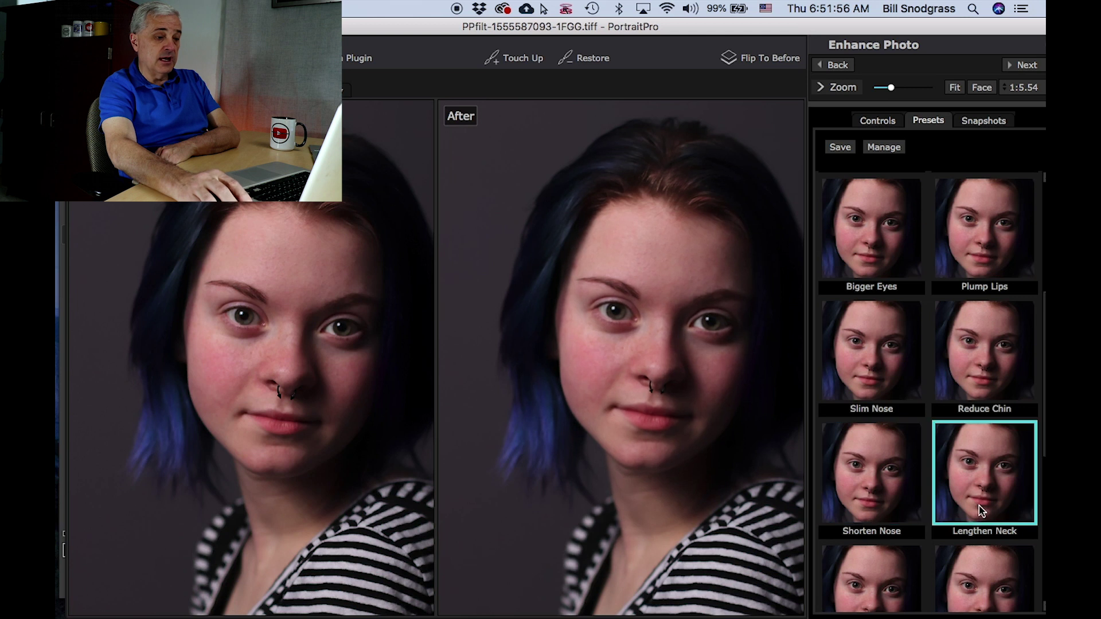
{"action": "scroll", "coordinate": [981, 511], "scroll_direction": "down", "scroll_amount": 5}
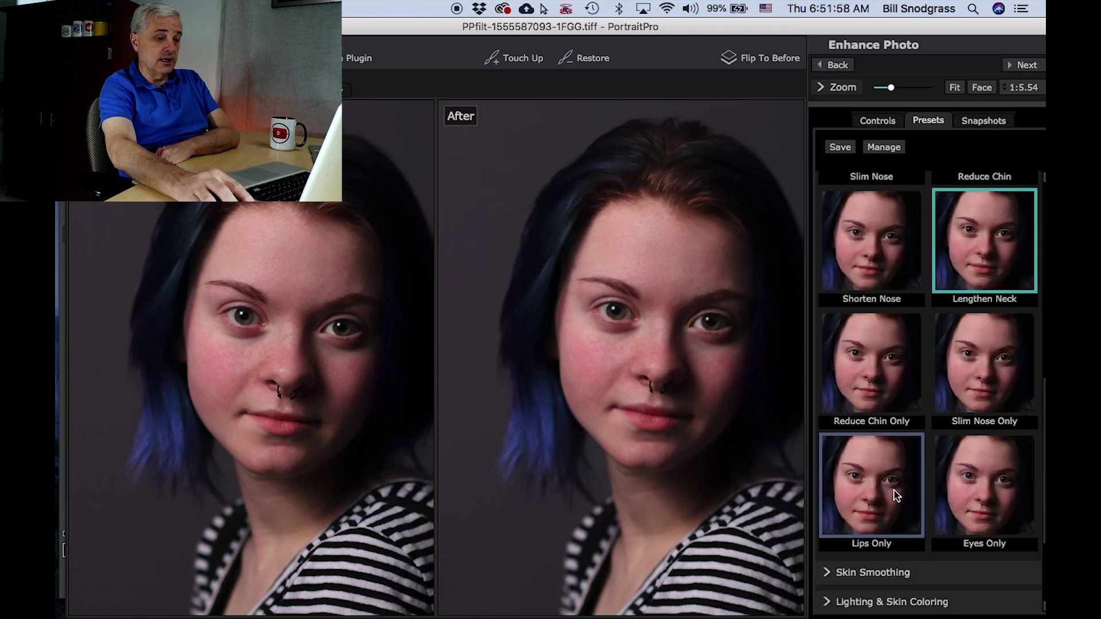
{"action": "left_click", "coordinate": [1017, 509]}
Return the portrait to its unedited state with the Reset to Original global preset and collapse the Global group
{"action": "scroll", "coordinate": [987, 513], "scroll_direction": "up", "scroll_amount": 4}
{"action": "scroll", "coordinate": [977, 439], "scroll_direction": "up", "scroll_amount": 7}
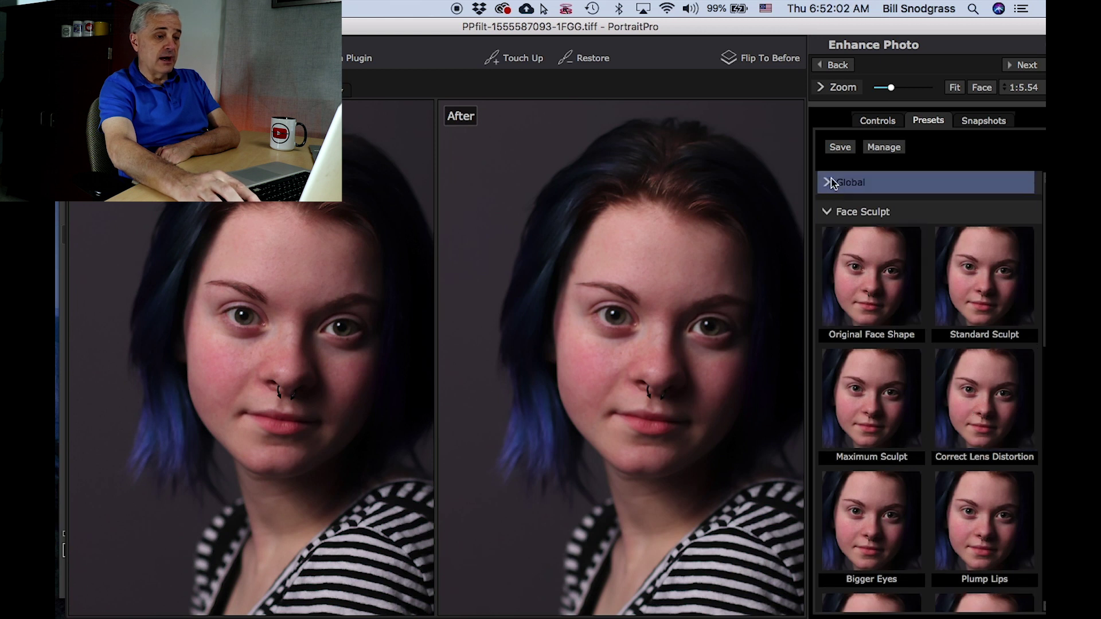
{"action": "left_click", "coordinate": [832, 182]}
{"action": "left_click", "coordinate": [871, 234]}
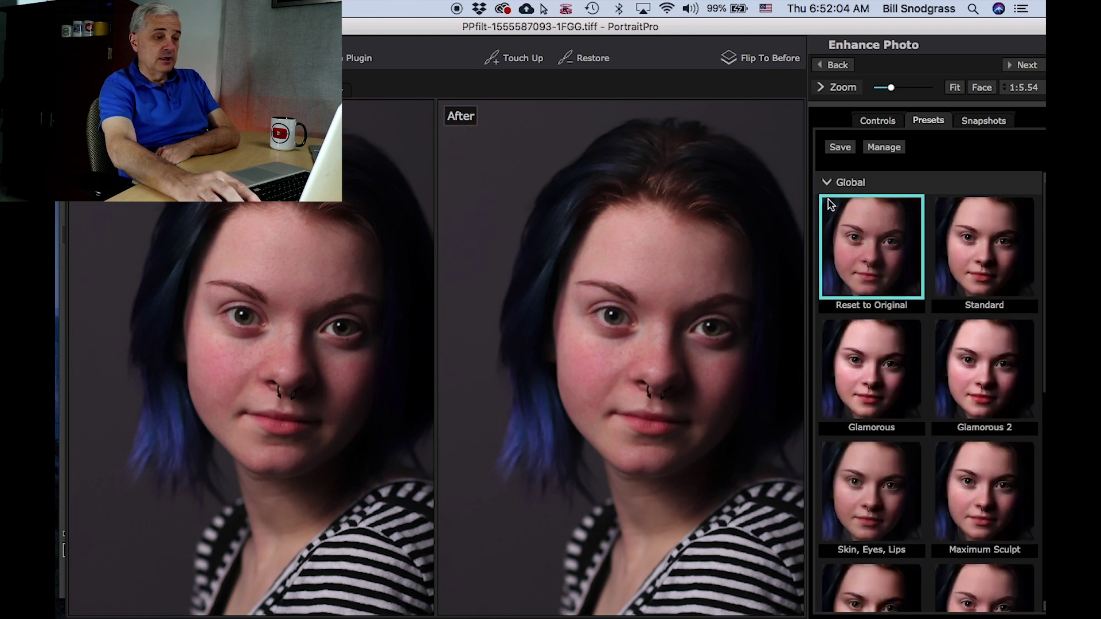
{"action": "left_click", "coordinate": [835, 183]}
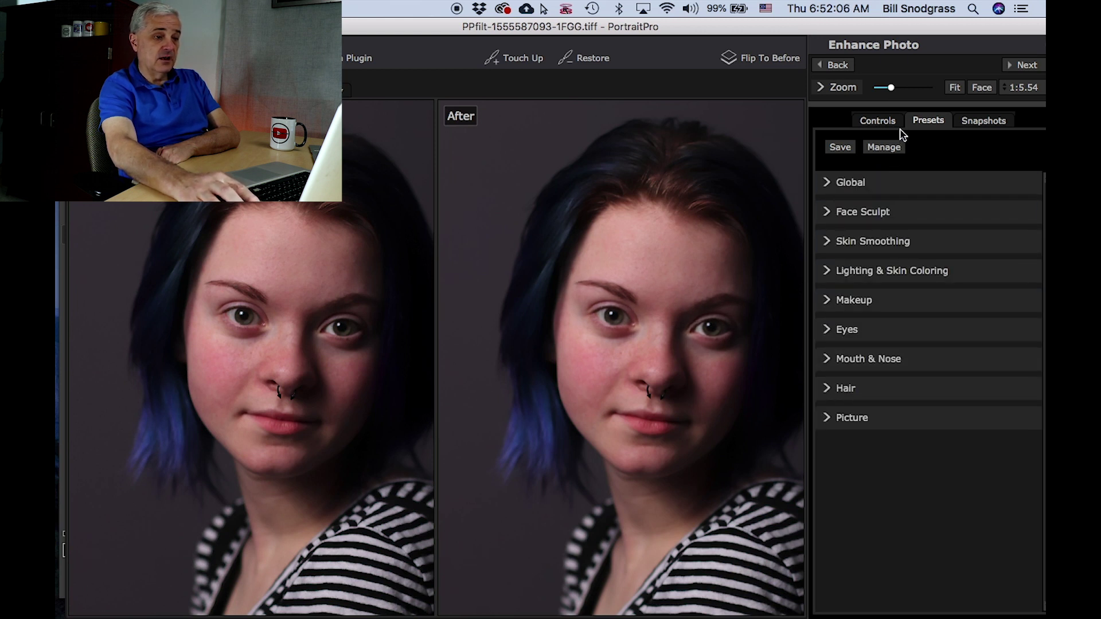
{"action": "left_click", "coordinate": [826, 212]}
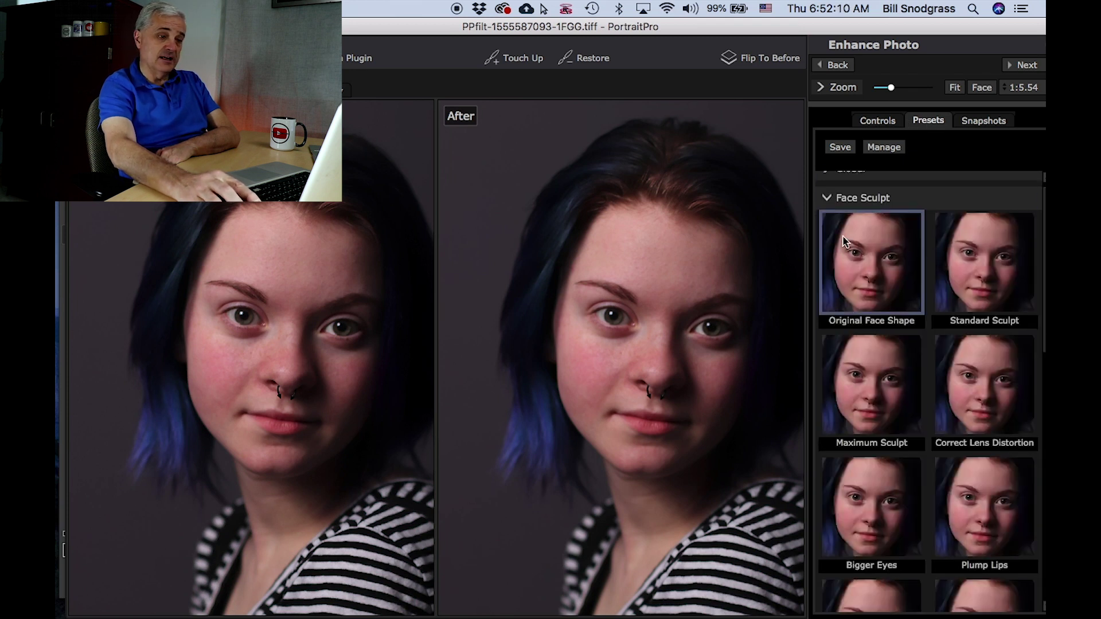
{"action": "left_click", "coordinate": [826, 204]}
{"action": "left_click", "coordinate": [826, 204]}
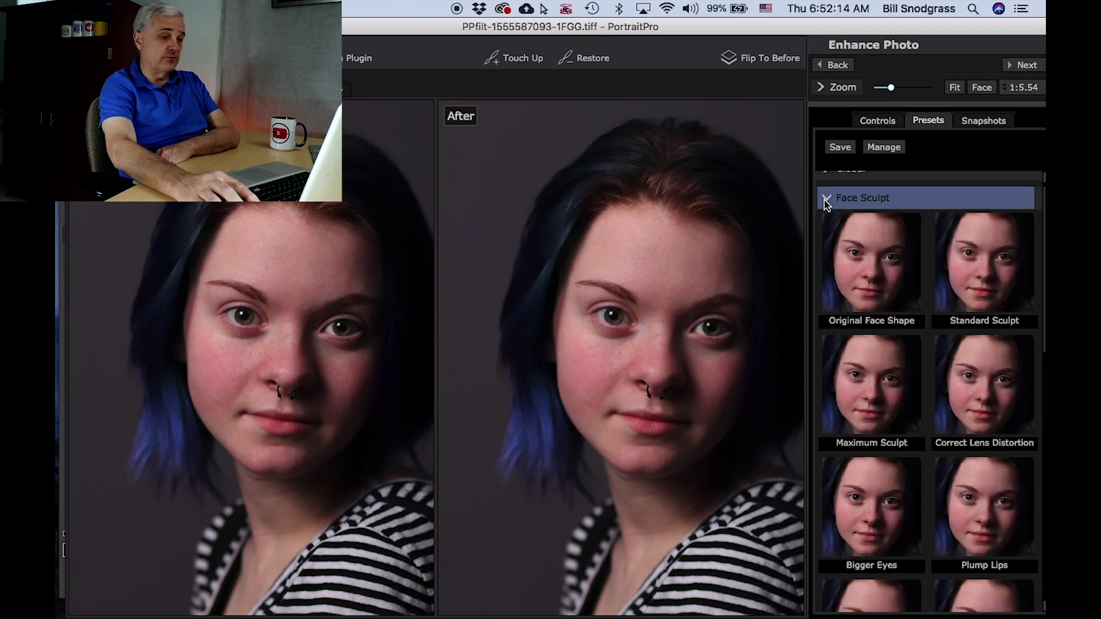
{"action": "left_click", "coordinate": [826, 201]}
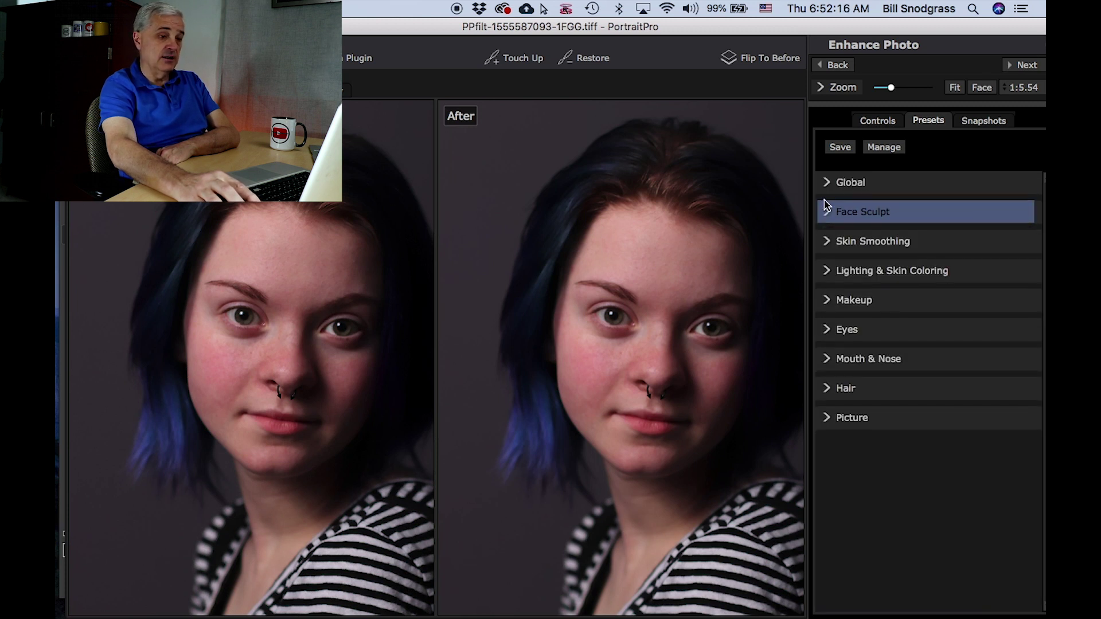
Look through the Skin Smoothing presets and apply Reset to Original before trying any of them
{"action": "left_click", "coordinate": [827, 240]}
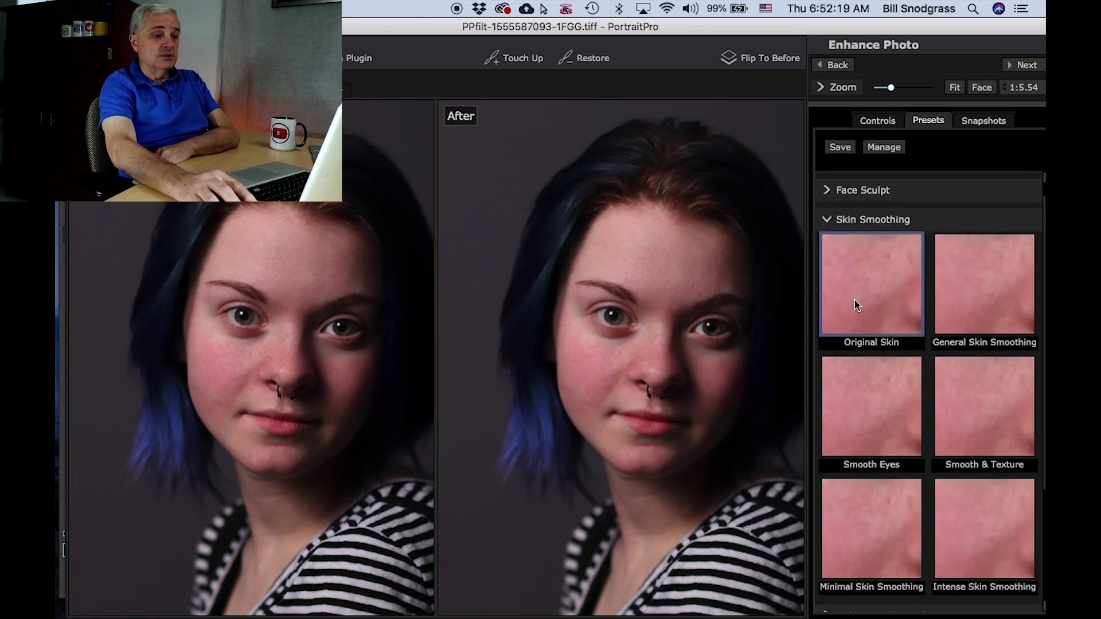
{"action": "scroll", "coordinate": [963, 379], "scroll_direction": "down", "scroll_amount": 5}
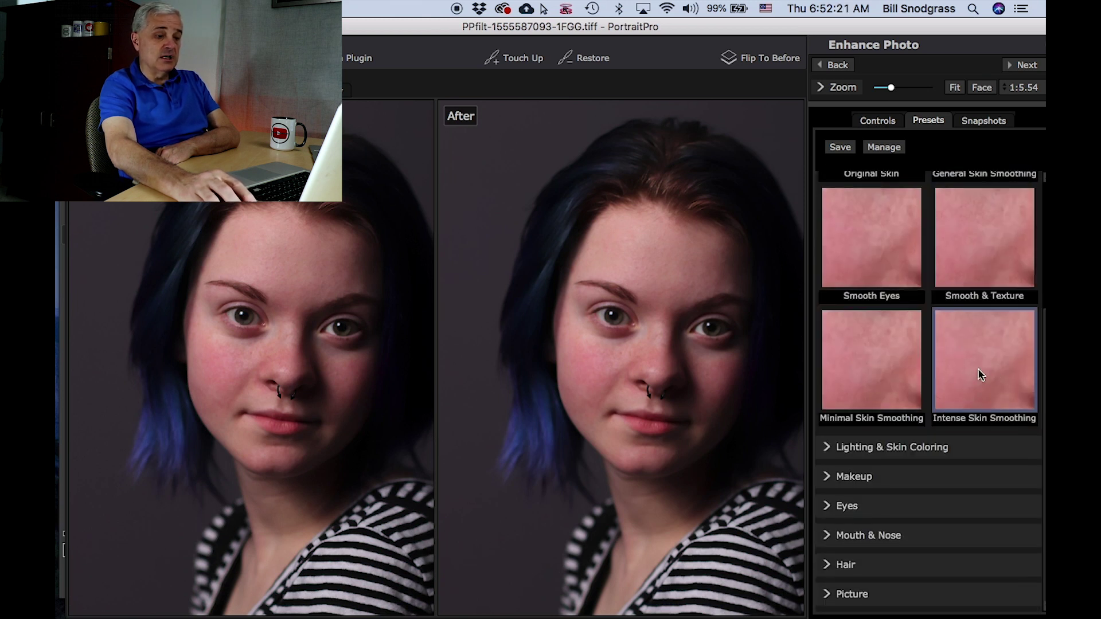
{"action": "scroll", "coordinate": [873, 339], "scroll_direction": "up", "scroll_amount": 5}
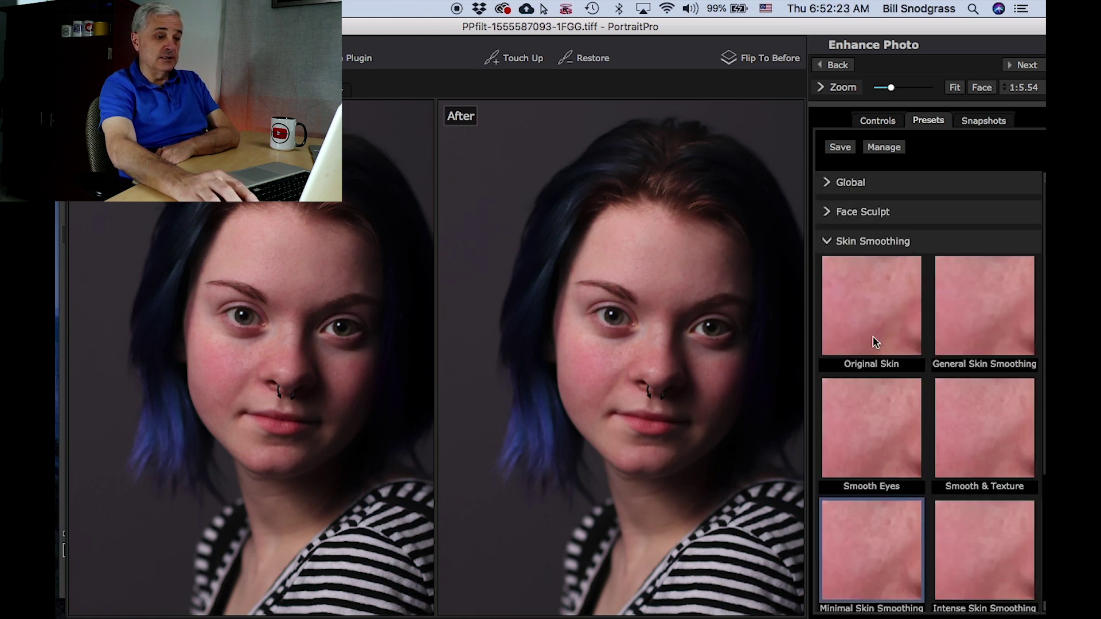
{"action": "left_click", "coordinate": [830, 185]}
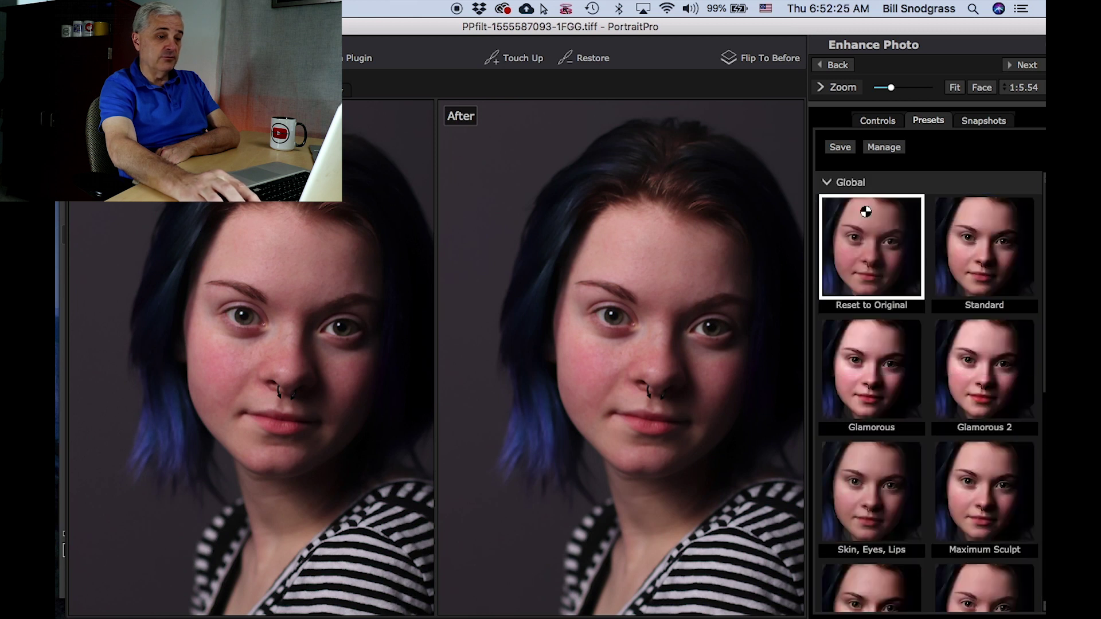
{"action": "left_click", "coordinate": [829, 186]}
Try General Skin Smoothing and Smooth Eyes on the portrait, finishing with the Minimal Skin Smoothing preset
{"action": "left_click", "coordinate": [828, 244]}
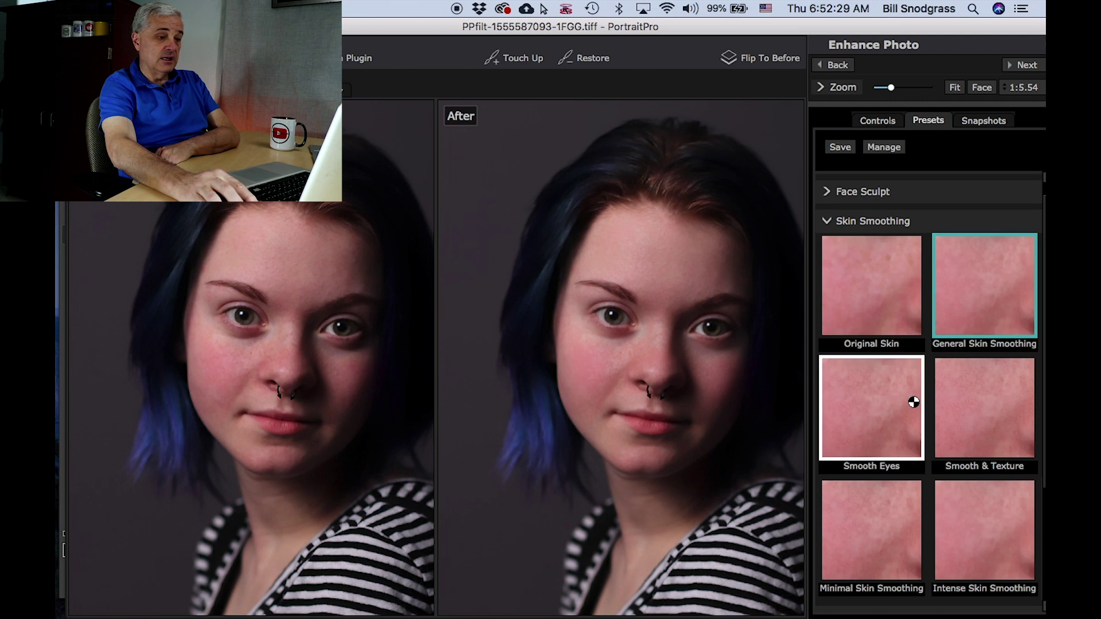
{"action": "left_click", "coordinate": [904, 518]}
{"action": "scroll", "coordinate": [901, 499], "scroll_direction": "down", "scroll_amount": 1}
{"action": "scroll", "coordinate": [900, 498], "scroll_direction": "down", "scroll_amount": 3}
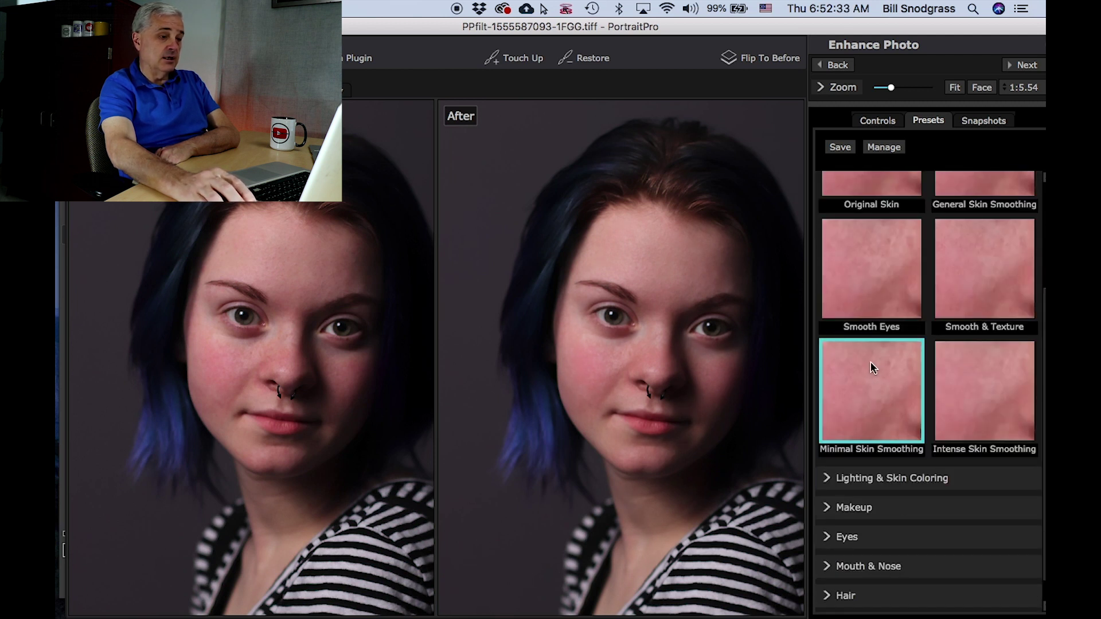
{"action": "scroll", "coordinate": [873, 361], "scroll_direction": "up", "scroll_amount": 3}
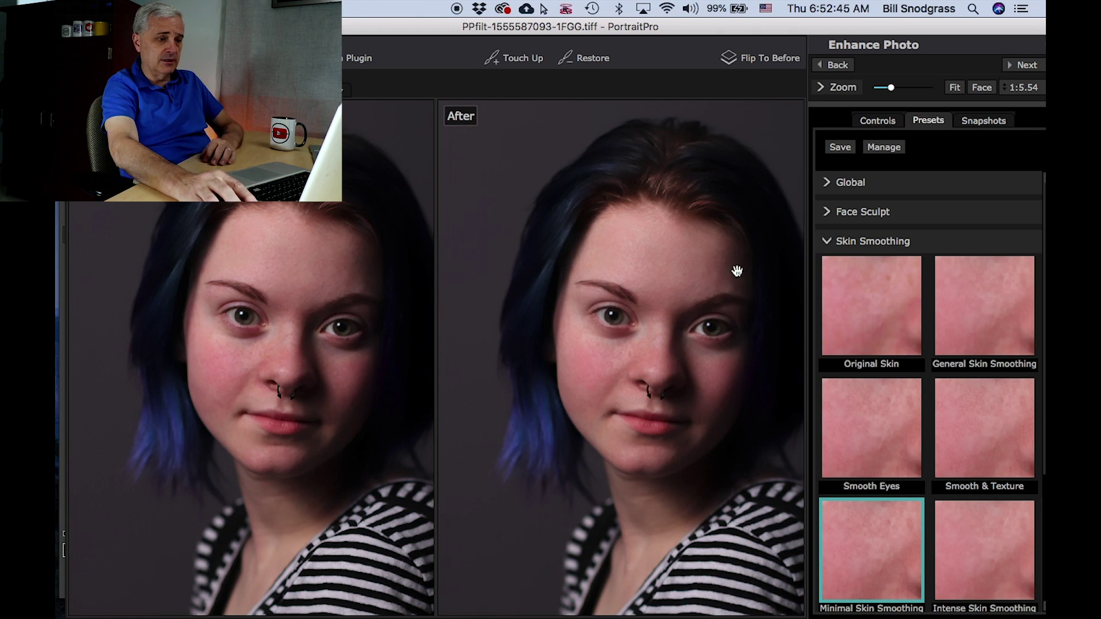
Try the Lighting & Skin Coloring presets Remove Lighting, High Spotlight and Camera Right Light on the portrait
{"action": "left_click", "coordinate": [825, 239]}
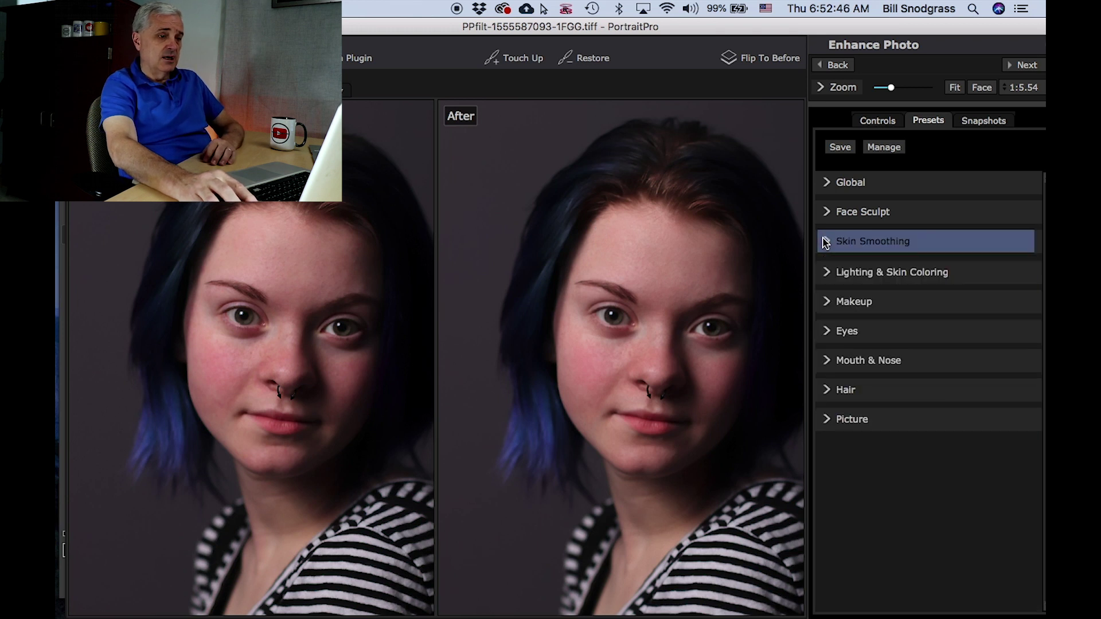
{"action": "left_click", "coordinate": [833, 273]}
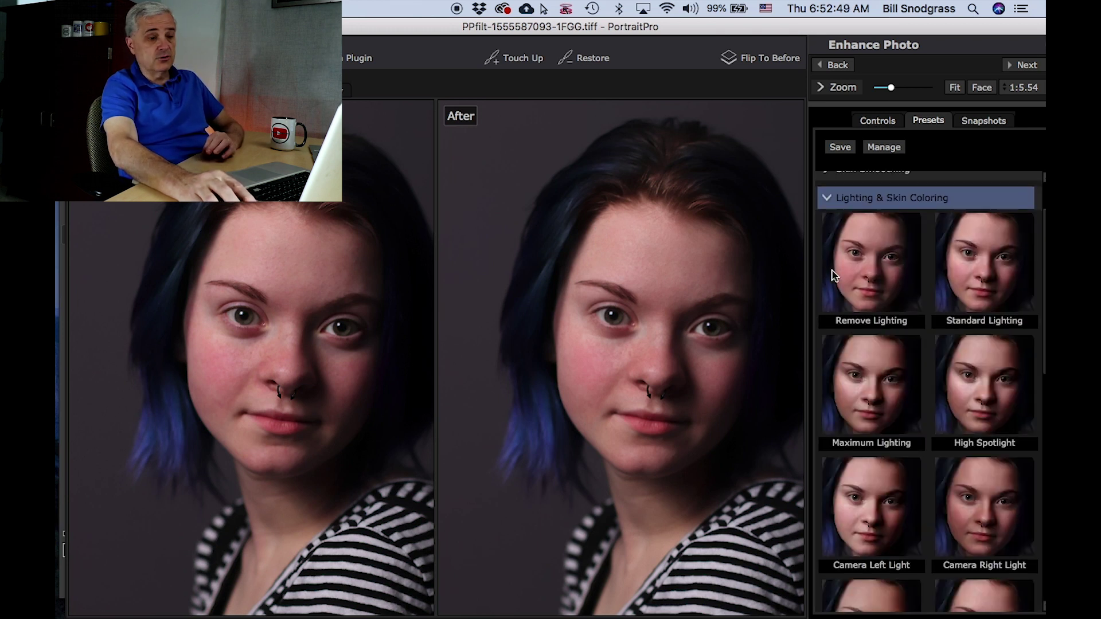
{"action": "left_click", "coordinate": [866, 275]}
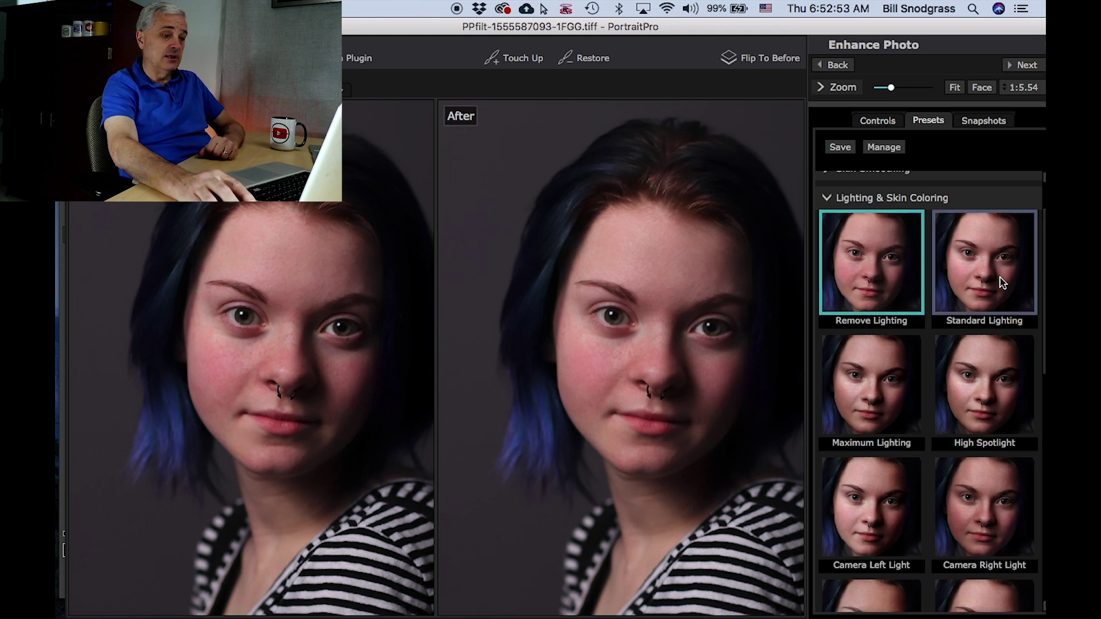
{"action": "left_click", "coordinate": [1002, 397]}
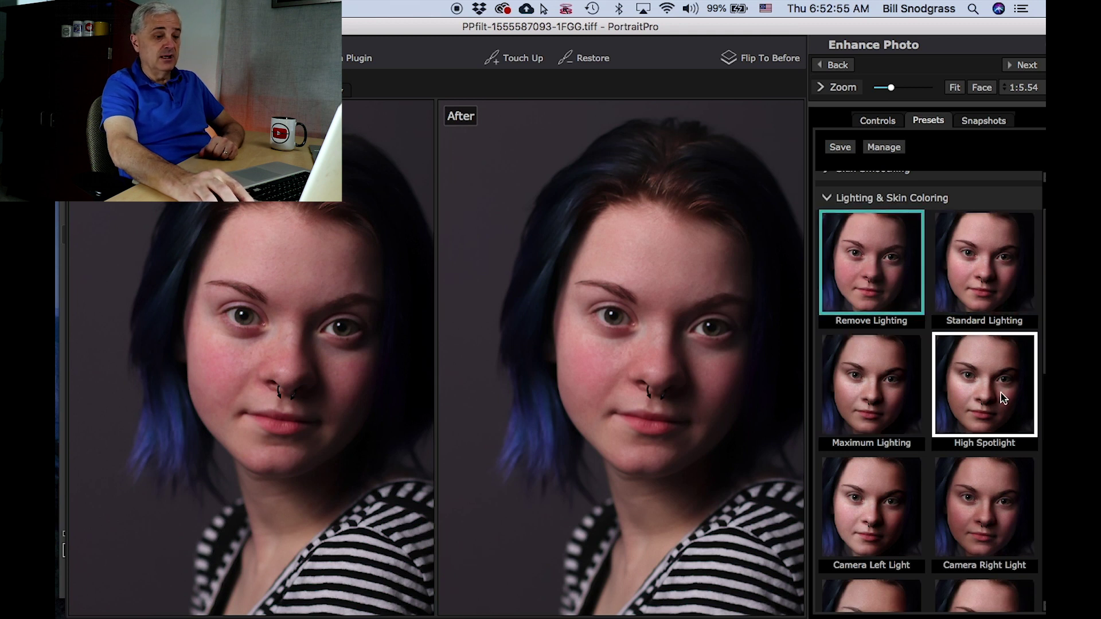
{"action": "scroll", "coordinate": [1001, 396], "scroll_direction": "down", "scroll_amount": 5}
{"action": "left_click", "coordinate": [996, 374]}
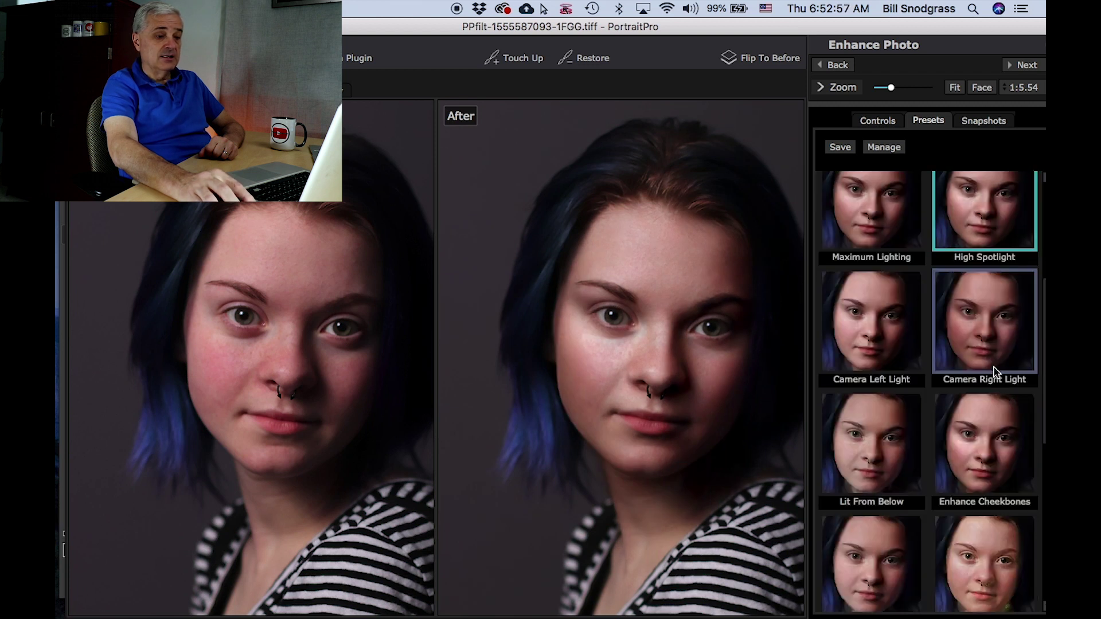
Try the Lighting & Skin Coloring presets Lit From Below, Enhance Cheekbones, Flat Light and Warm on the portrait
{"action": "left_click", "coordinate": [900, 428]}
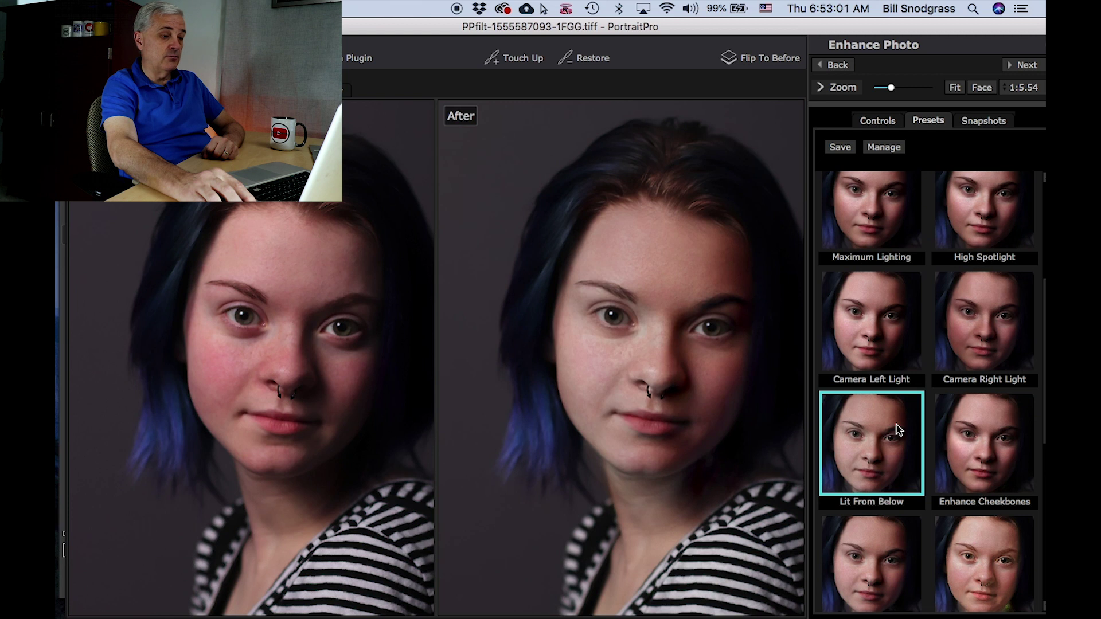
{"action": "left_click", "coordinate": [985, 436]}
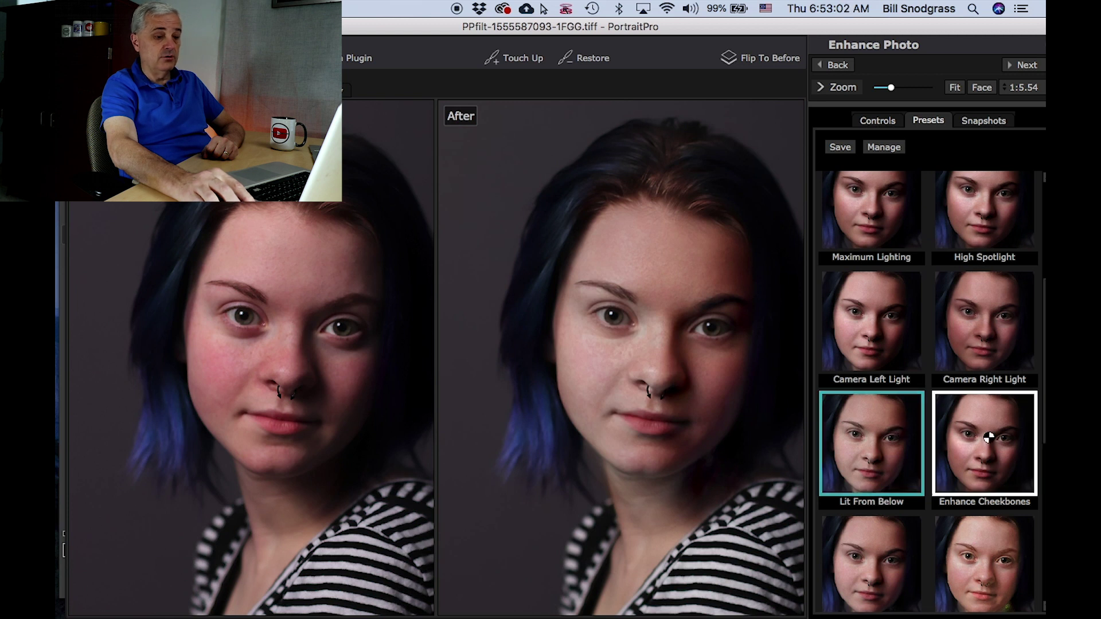
{"action": "left_click", "coordinate": [888, 325]}
{"action": "left_click", "coordinate": [911, 572]}
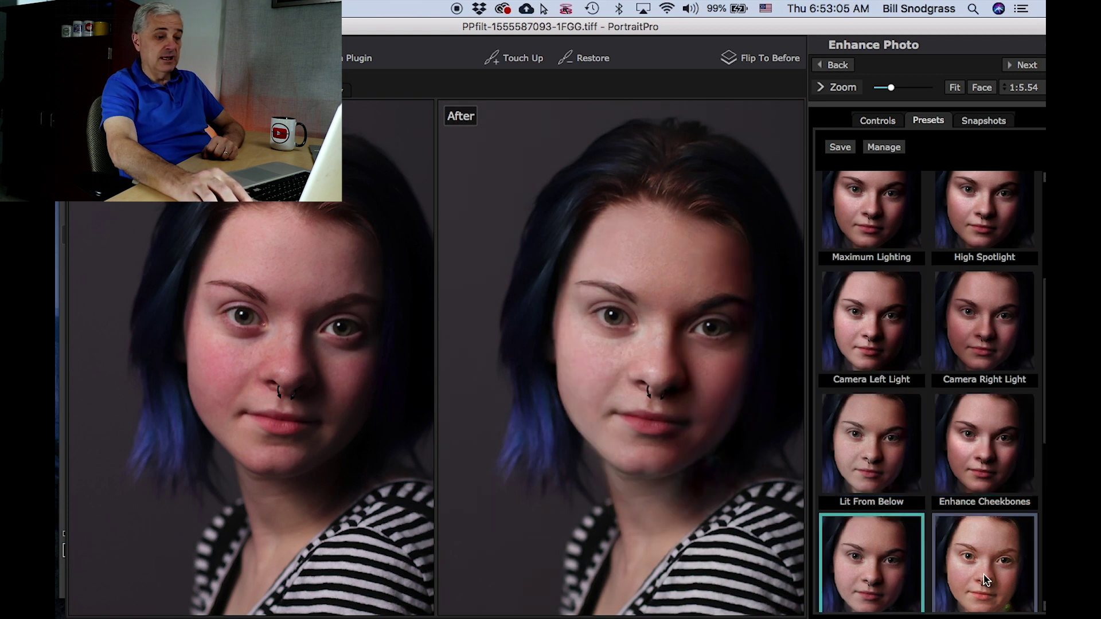
{"action": "left_click", "coordinate": [1003, 583]}
Try the Cold, Tan and Increase Tan skin coloring presets on the portrait
{"action": "scroll", "coordinate": [971, 522], "scroll_direction": "down", "scroll_amount": 3}
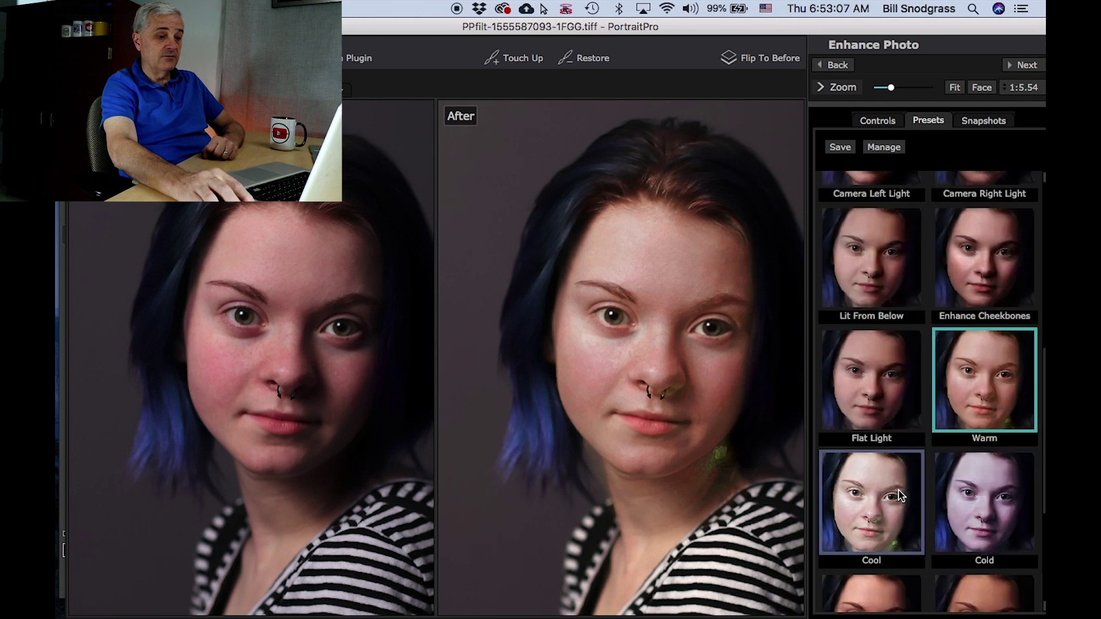
{"action": "left_click", "coordinate": [982, 500]}
{"action": "scroll", "coordinate": [982, 500], "scroll_direction": "down", "scroll_amount": 3}
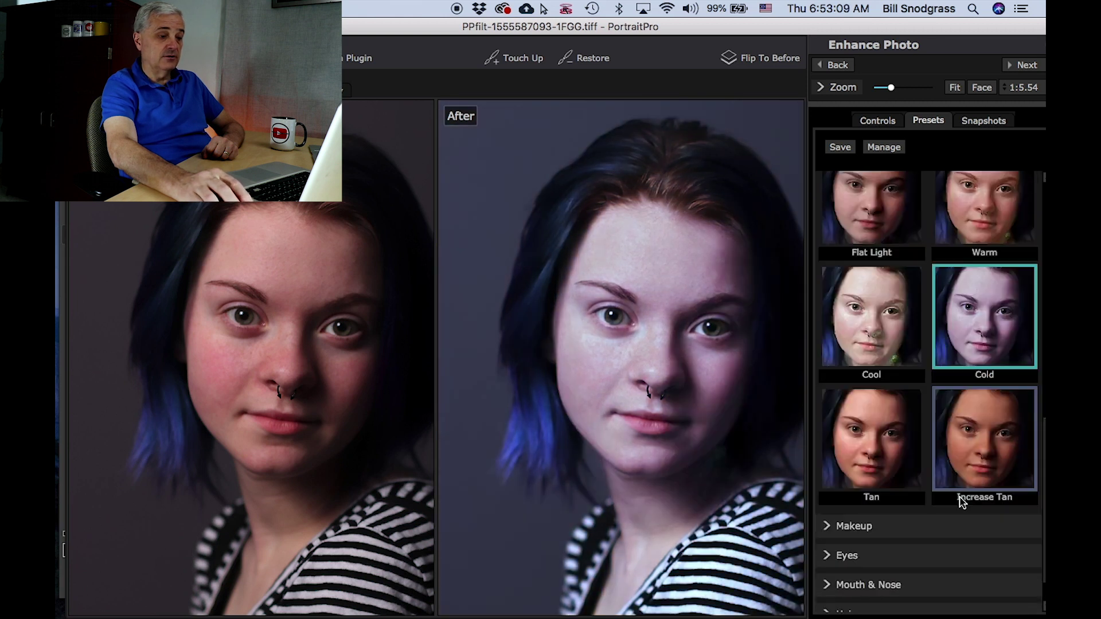
{"action": "left_click", "coordinate": [856, 466]}
{"action": "left_click", "coordinate": [980, 463]}
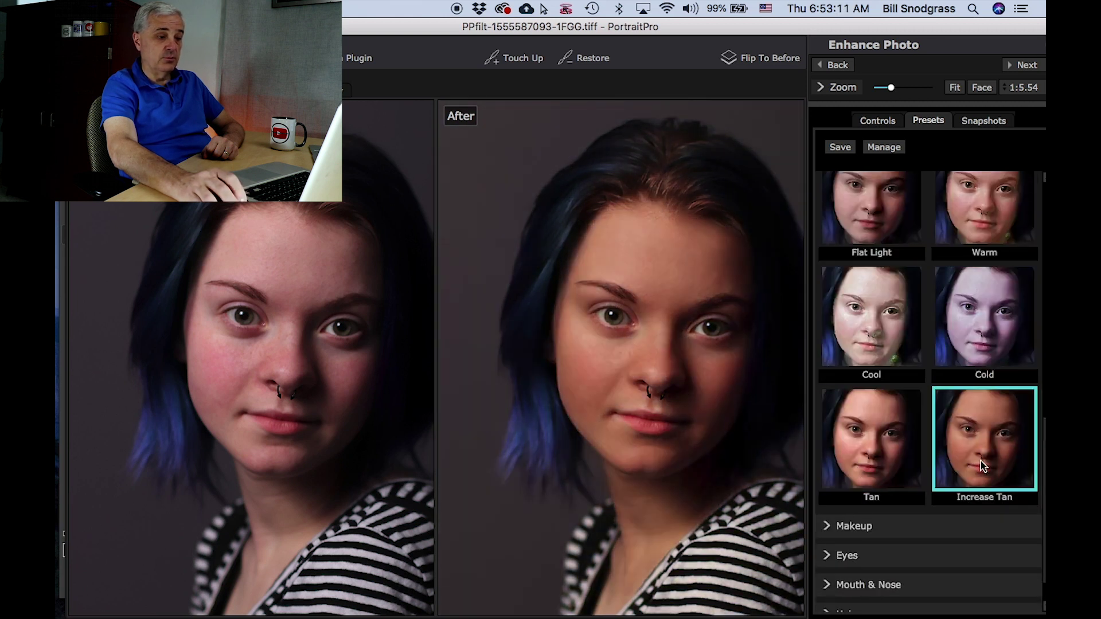
Try the Maximum Lighting preset, followed by Remove Lighting, on the portrait
{"action": "scroll", "coordinate": [981, 462], "scroll_direction": "up", "scroll_amount": 3}
{"action": "scroll", "coordinate": [982, 466], "scroll_direction": "up", "scroll_amount": 6}
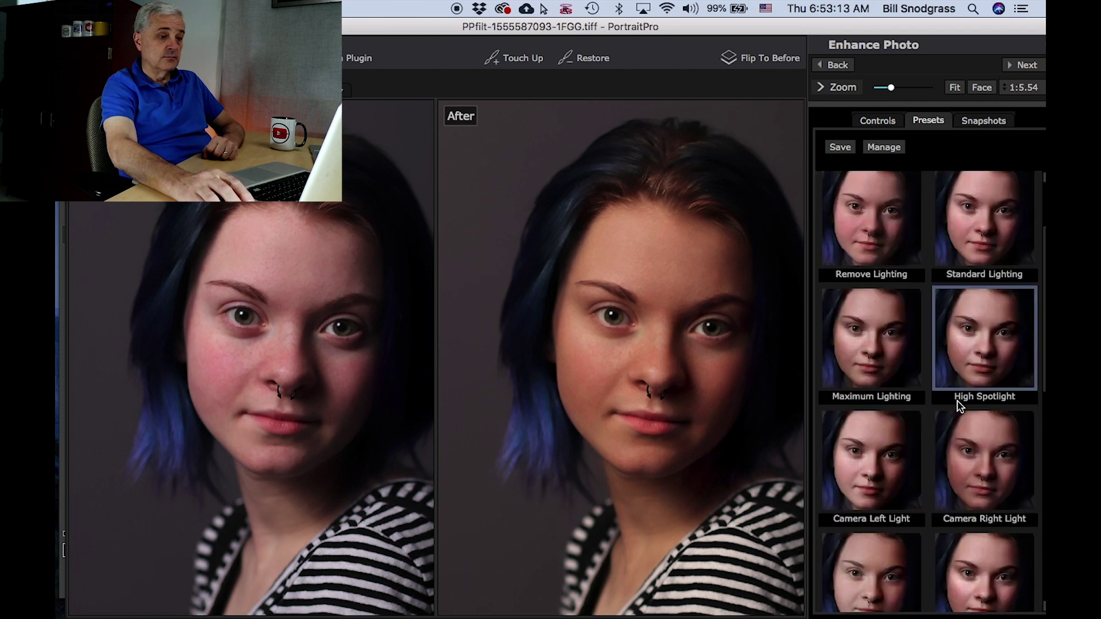
{"action": "left_click", "coordinate": [893, 354]}
{"action": "scroll", "coordinate": [878, 356], "scroll_direction": "up", "scroll_amount": 3}
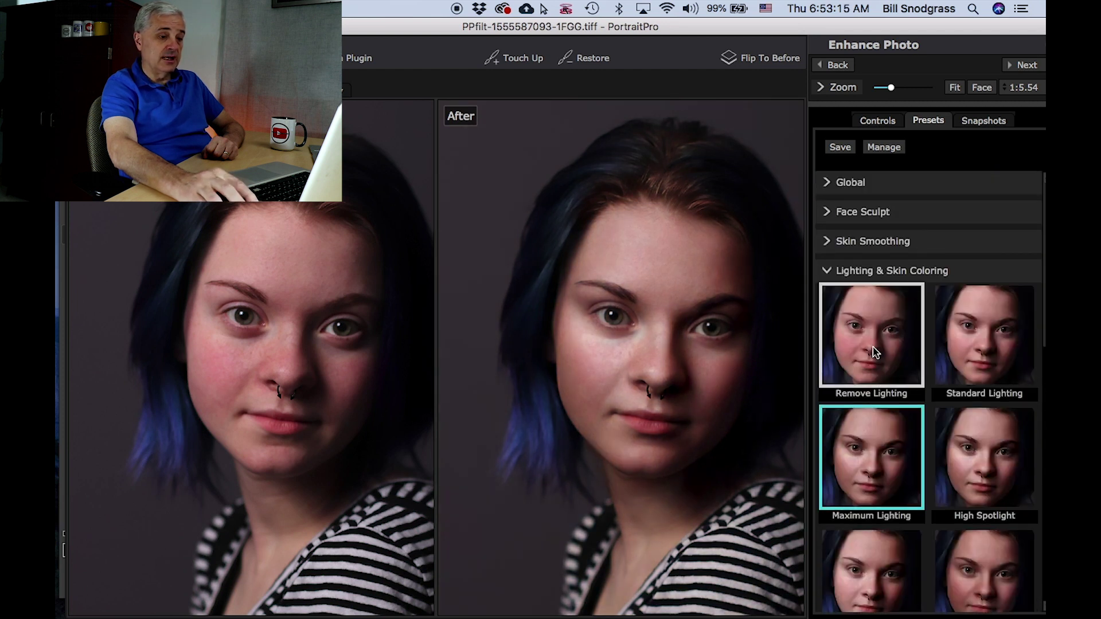
{"action": "left_click", "coordinate": [875, 351]}
Compare Standard Lighting with Remove Lighting, finish with Standard Lighting, and view its Skin Lighting & Coloring slider settings
{"action": "left_click", "coordinate": [982, 351]}
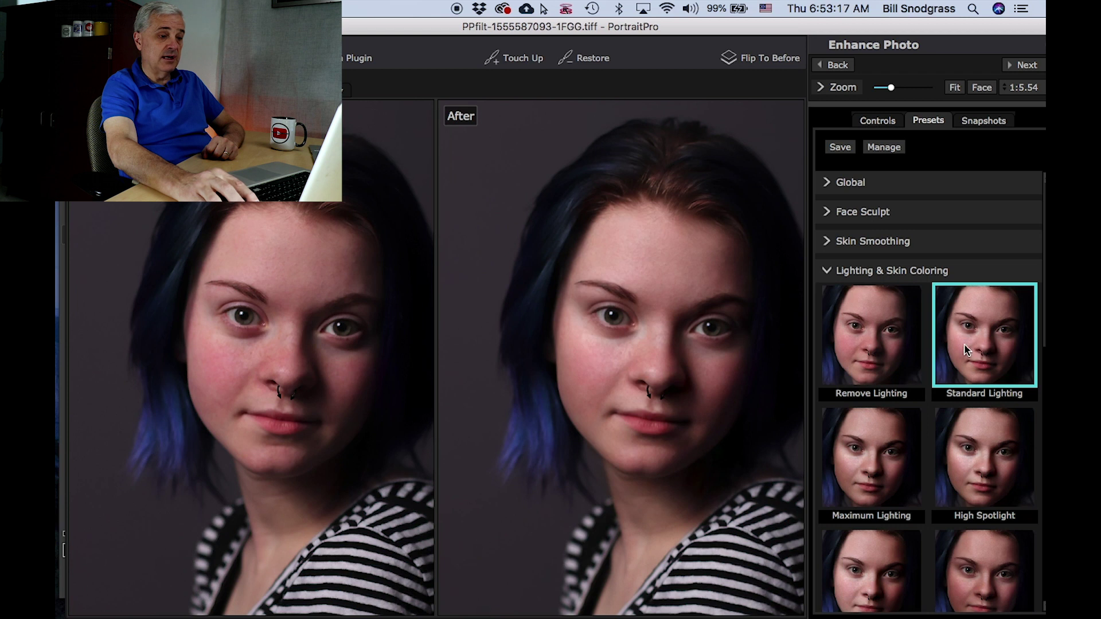
{"action": "left_click", "coordinate": [890, 347]}
{"action": "left_click", "coordinate": [1002, 361]}
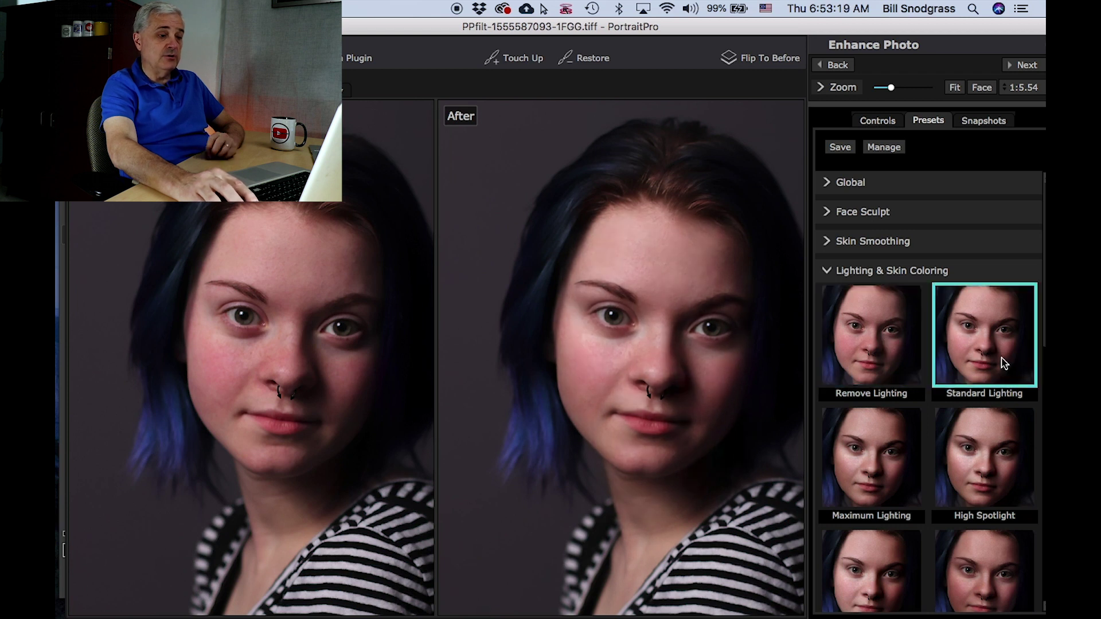
{"action": "left_click", "coordinate": [828, 271]}
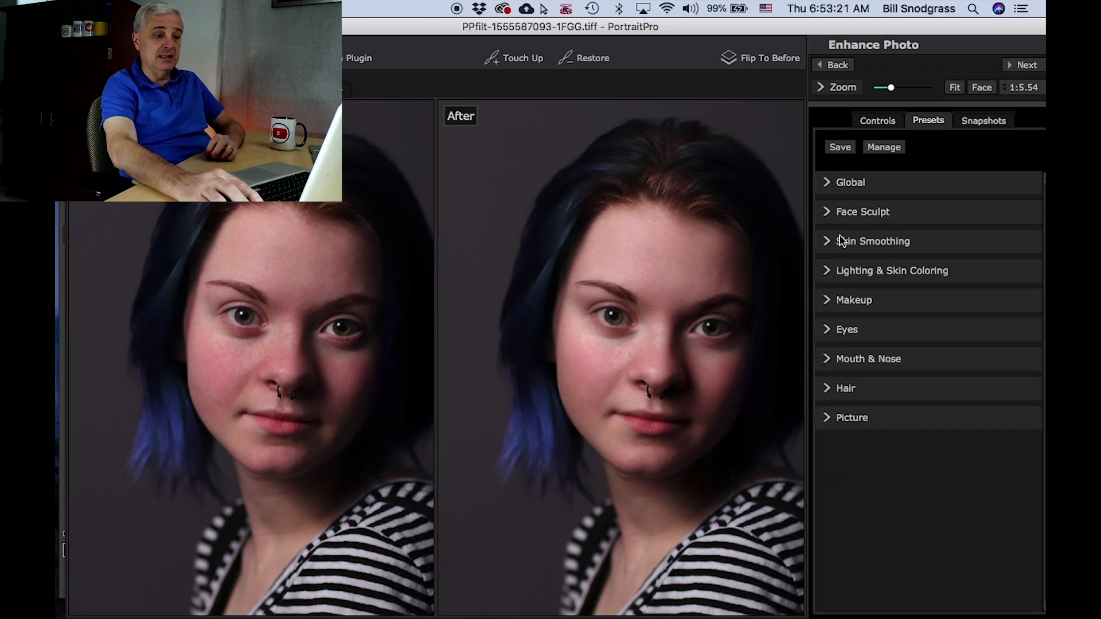
{"action": "left_click", "coordinate": [872, 119]}
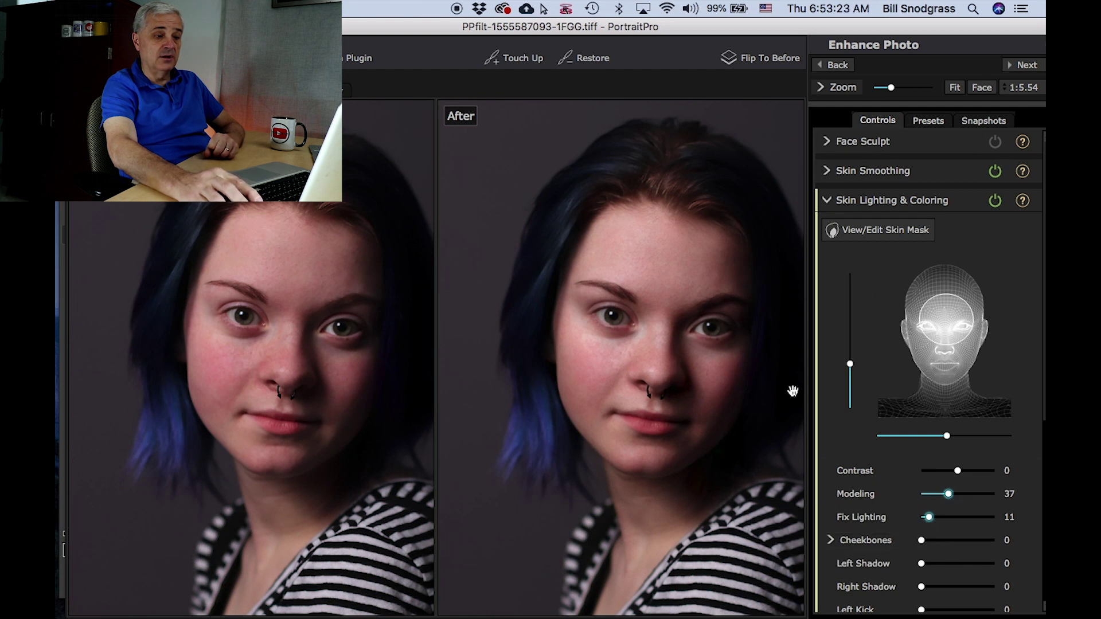
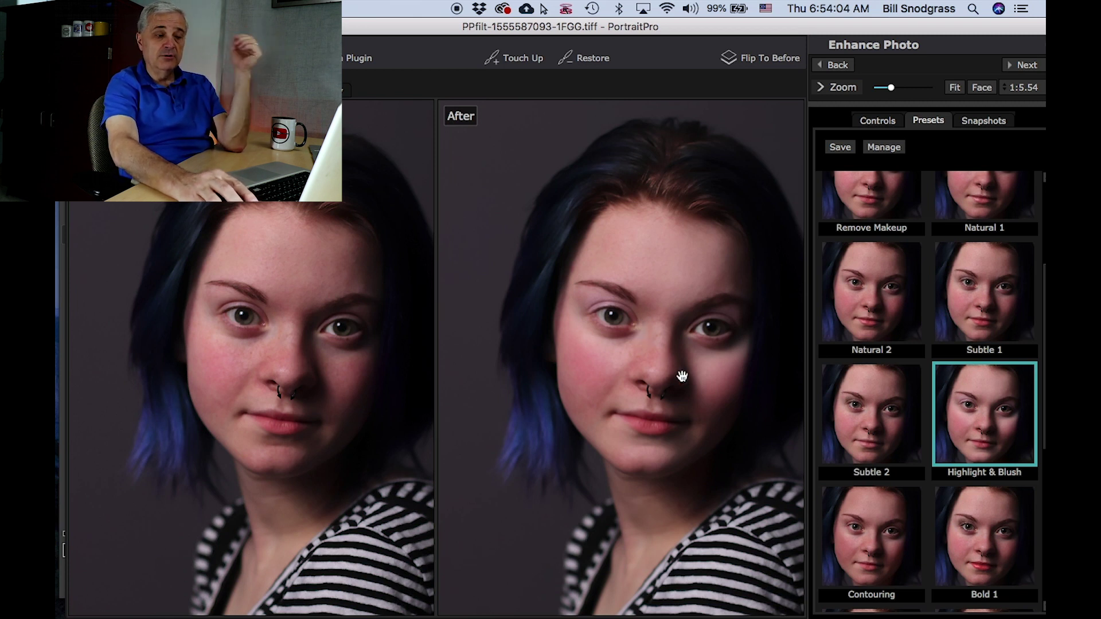
Try the Contouring and Bold 1 makeup presets on the portrait
{"action": "scroll", "coordinate": [709, 435], "scroll_direction": "down", "scroll_amount": 5}
{"action": "scroll", "coordinate": [710, 434], "scroll_direction": "up", "scroll_amount": 3}
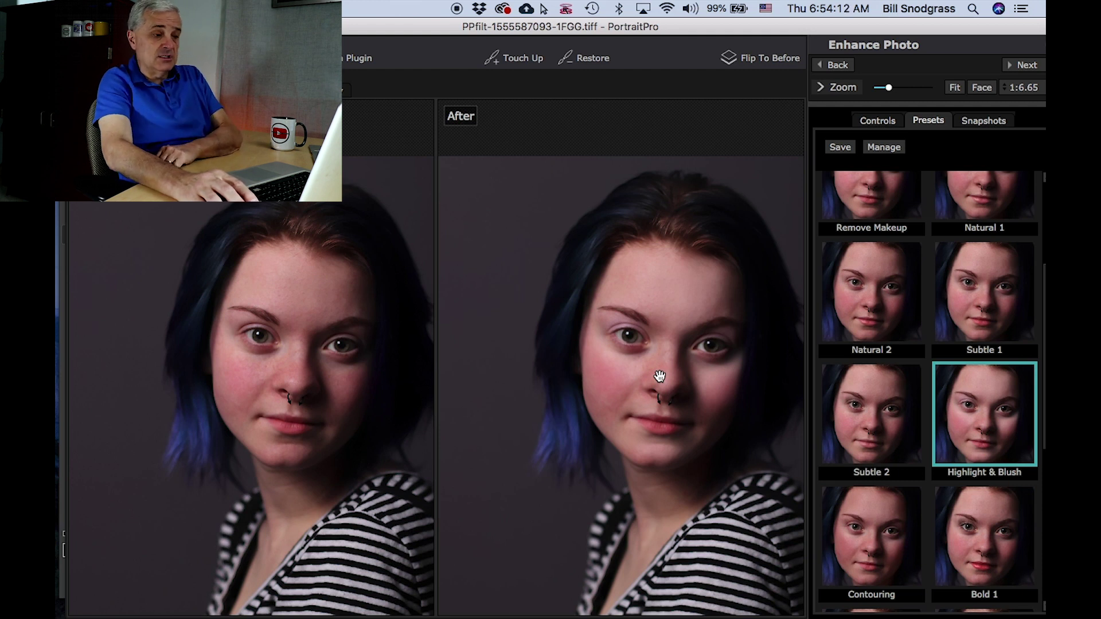
{"action": "left_click", "coordinate": [875, 510]}
{"action": "scroll", "coordinate": [875, 508], "scroll_direction": "down", "scroll_amount": 3}
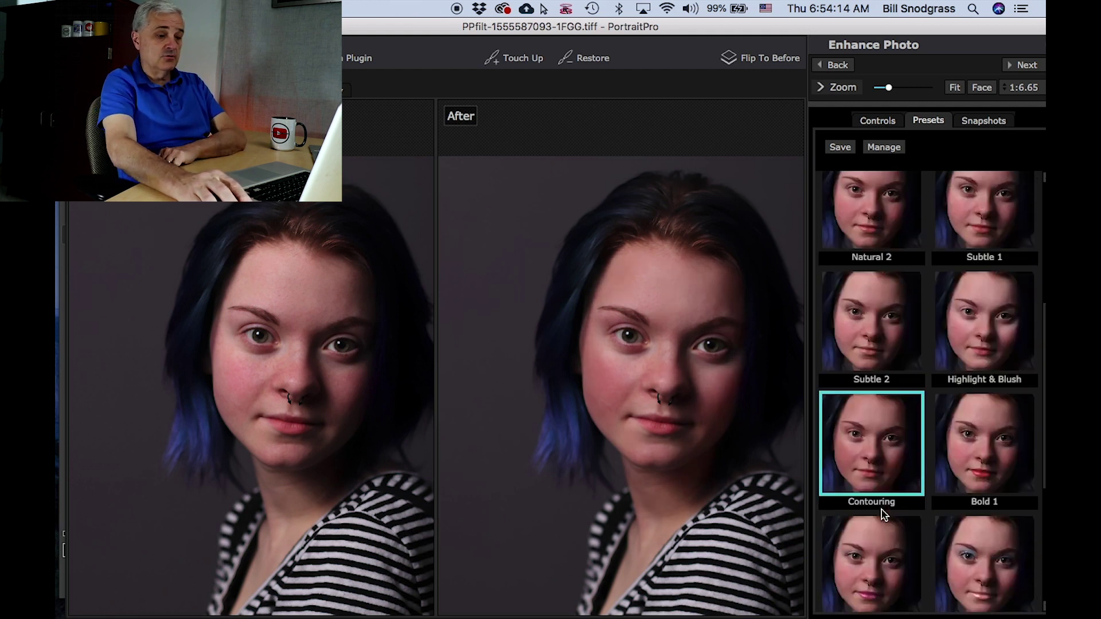
{"action": "scroll", "coordinate": [884, 515], "scroll_direction": "down", "scroll_amount": 1}
{"action": "left_click", "coordinate": [984, 310]}
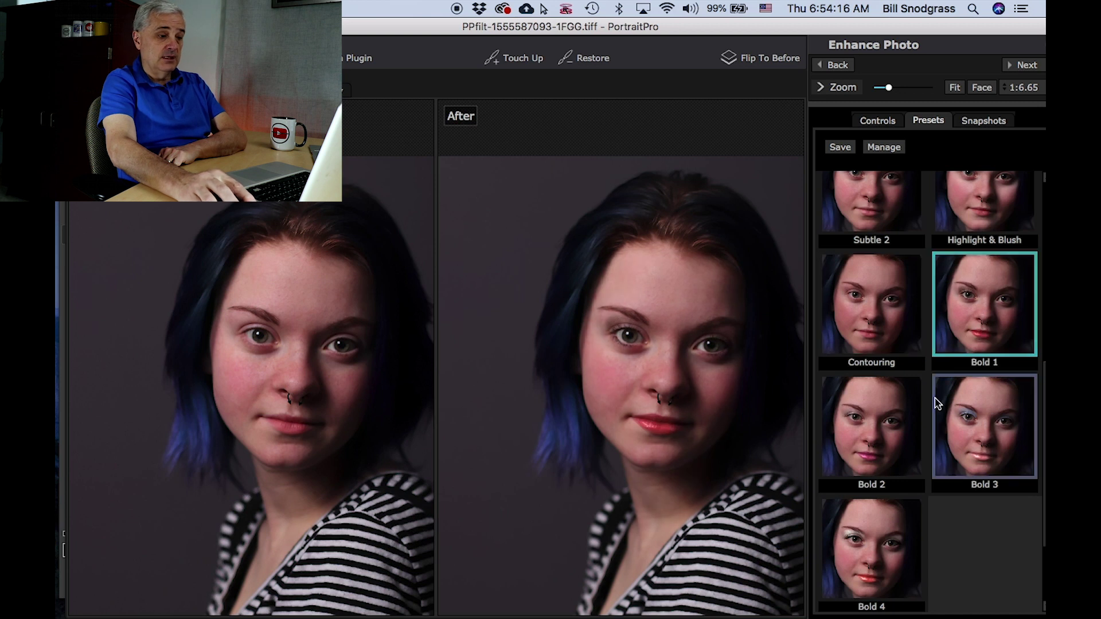
Compare the Bold 2, Bold 3 and Bold 4 makeup presets, finishing with Bold 4
{"action": "left_click", "coordinate": [884, 437]}
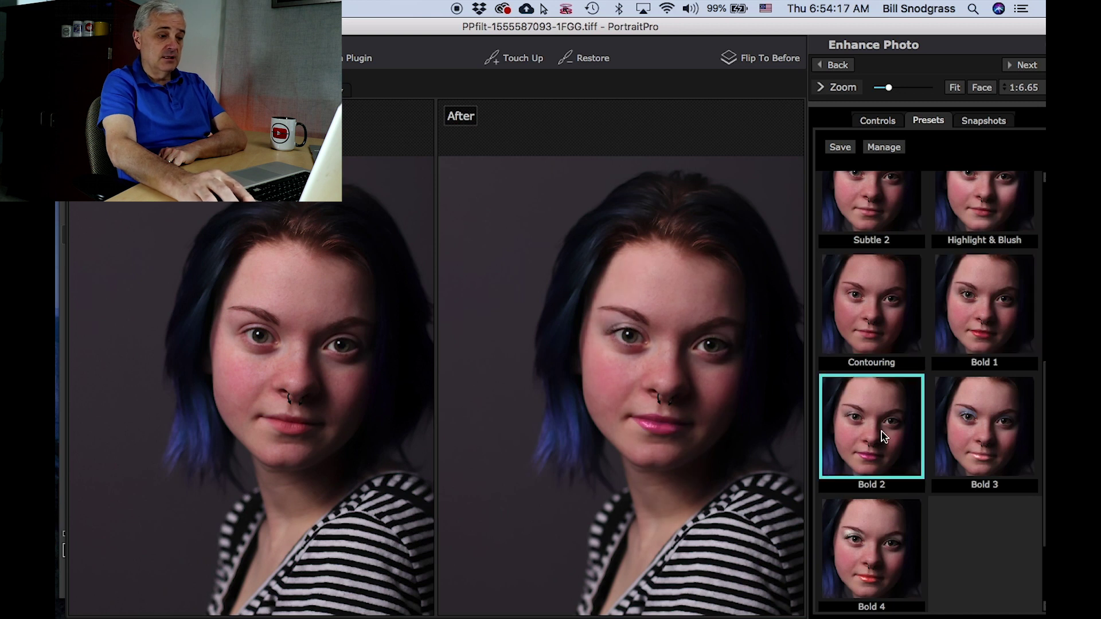
{"action": "left_click", "coordinate": [983, 445]}
{"action": "left_click", "coordinate": [874, 520]}
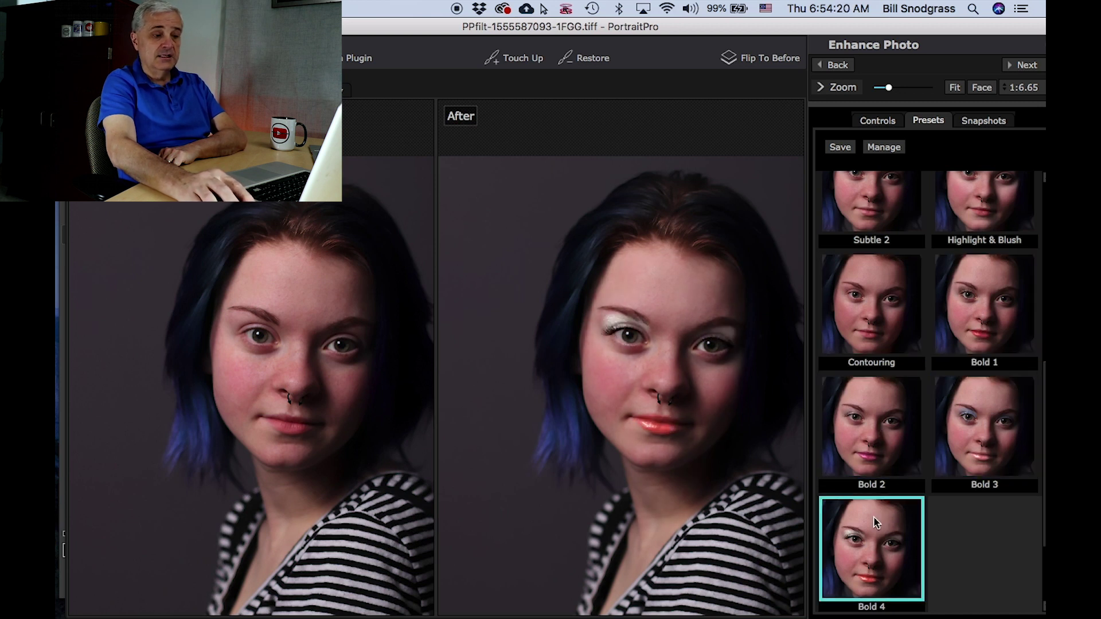
{"action": "left_click", "coordinate": [868, 437]}
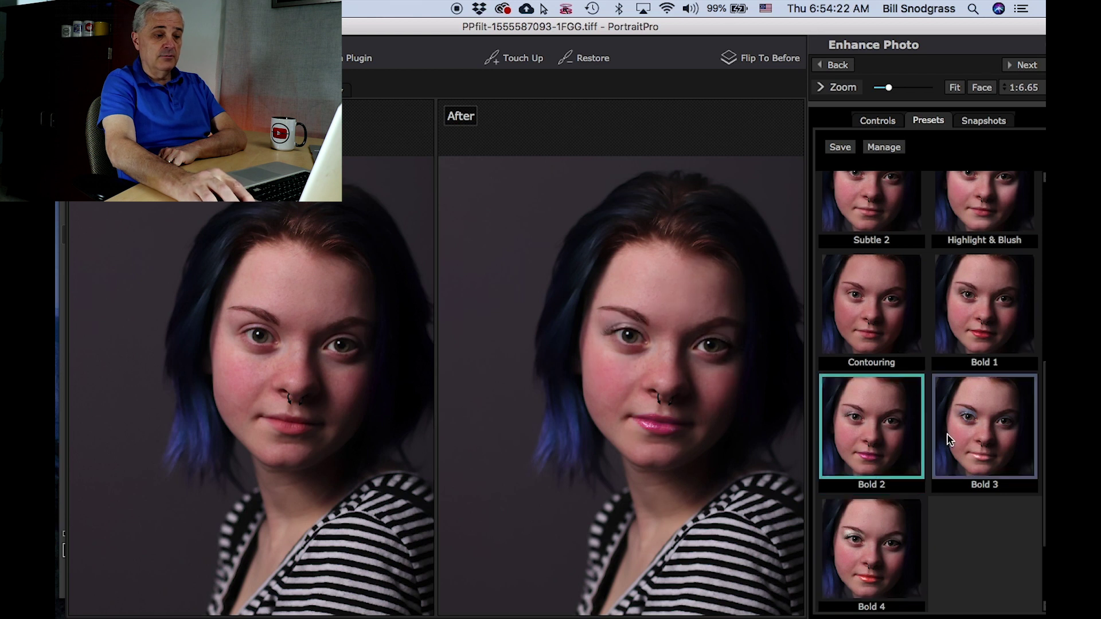
{"action": "left_click", "coordinate": [828, 514]}
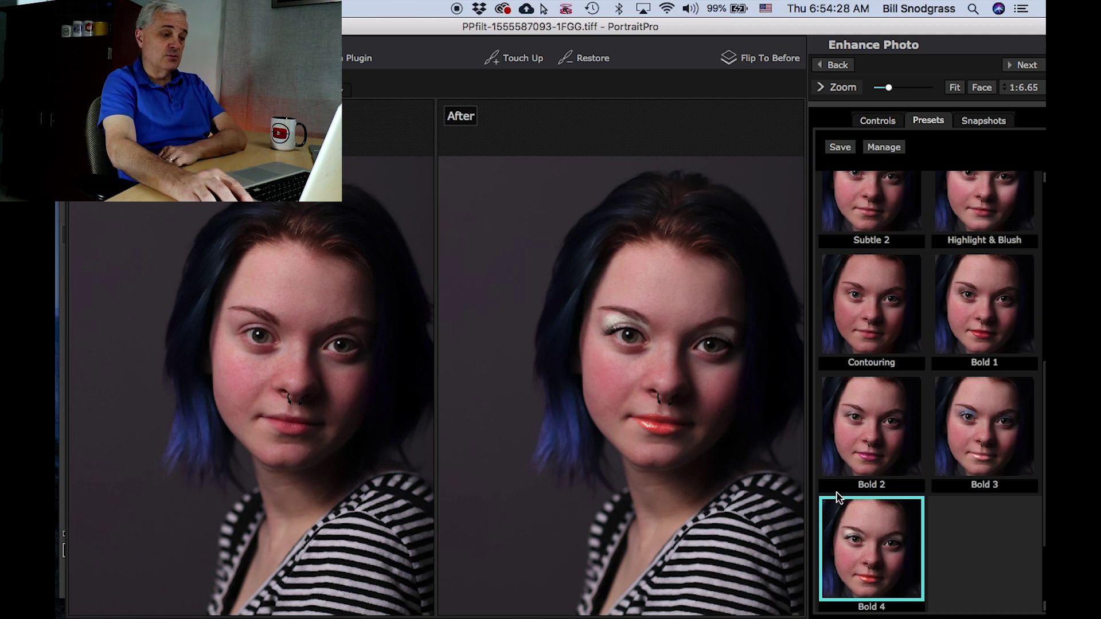
Try the milder makeup presets, including Natural 2, Subtle 1, Subtle 2 and Highlight & Blush
{"action": "scroll", "coordinate": [912, 423], "scroll_direction": "up", "scroll_amount": 5}
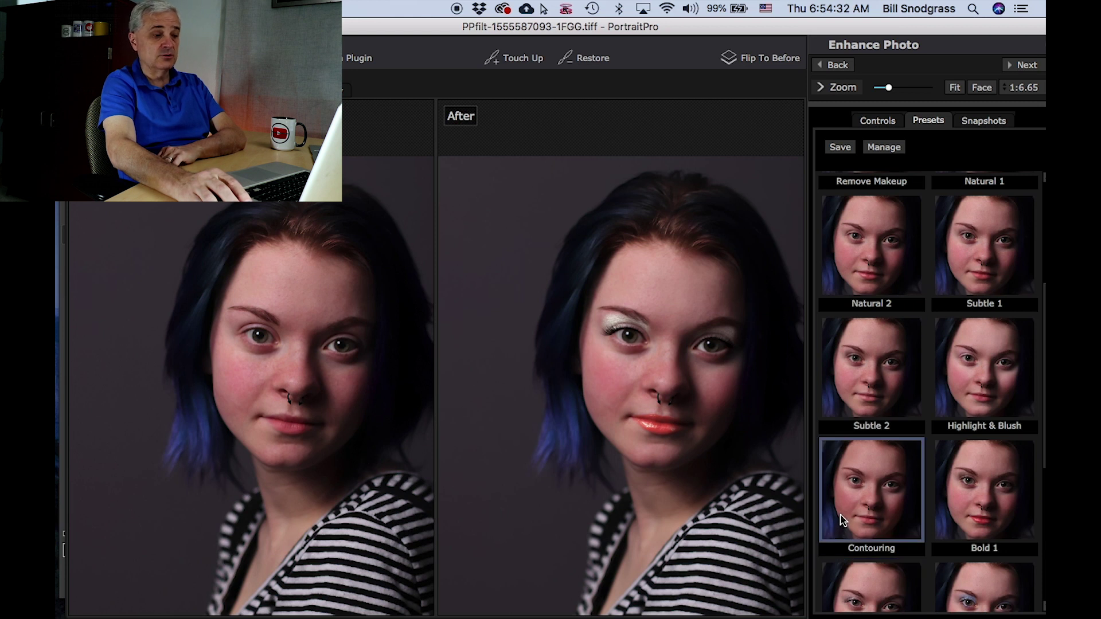
{"action": "scroll", "coordinate": [865, 366], "scroll_direction": "up", "scroll_amount": 3}
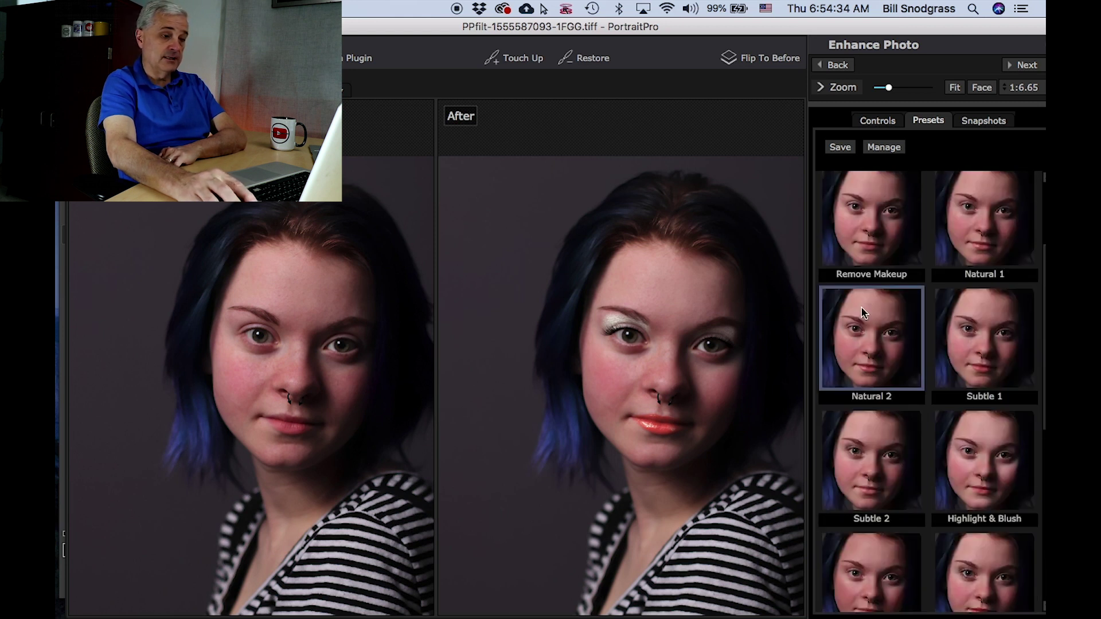
{"action": "left_click", "coordinate": [867, 213]}
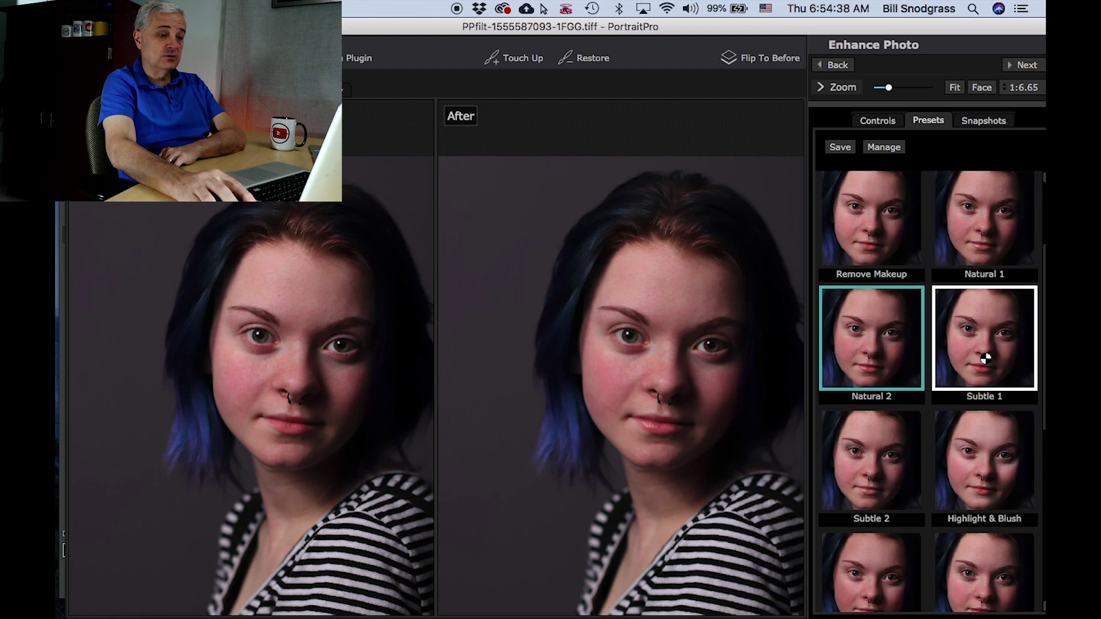
{"action": "left_click", "coordinate": [893, 436]}
{"action": "left_click", "coordinate": [997, 460]}
{"action": "left_click", "coordinate": [868, 366]}
Apply the Remove Makeup preset and collapse the Makeup group
{"action": "scroll", "coordinate": [865, 359], "scroll_direction": "up", "scroll_amount": 5}
{"action": "left_click", "coordinate": [864, 357]}
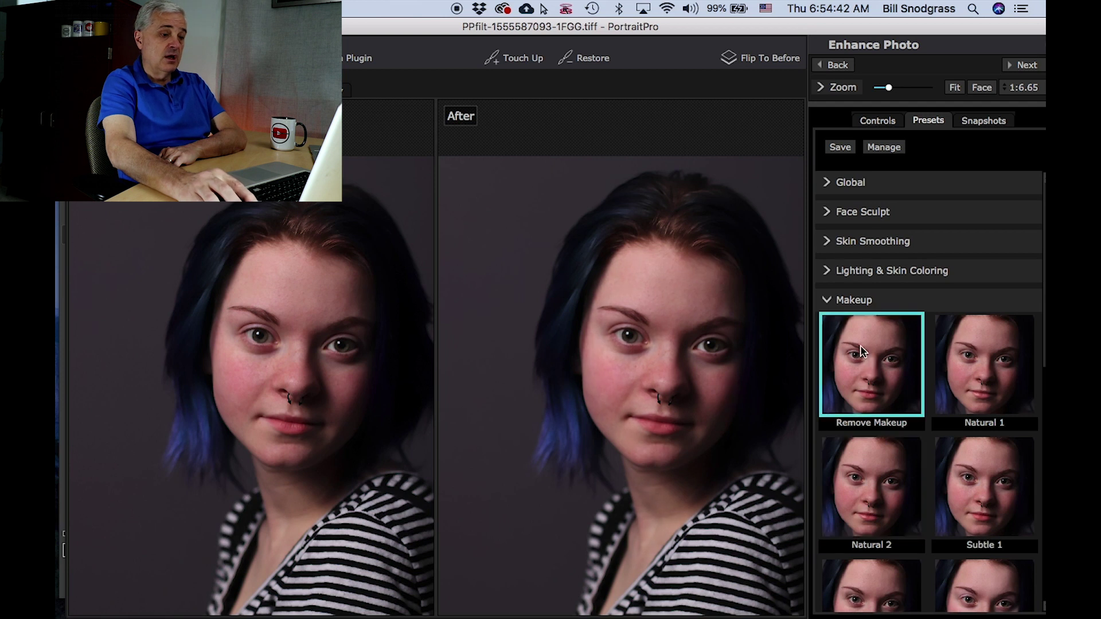
{"action": "left_click", "coordinate": [830, 301]}
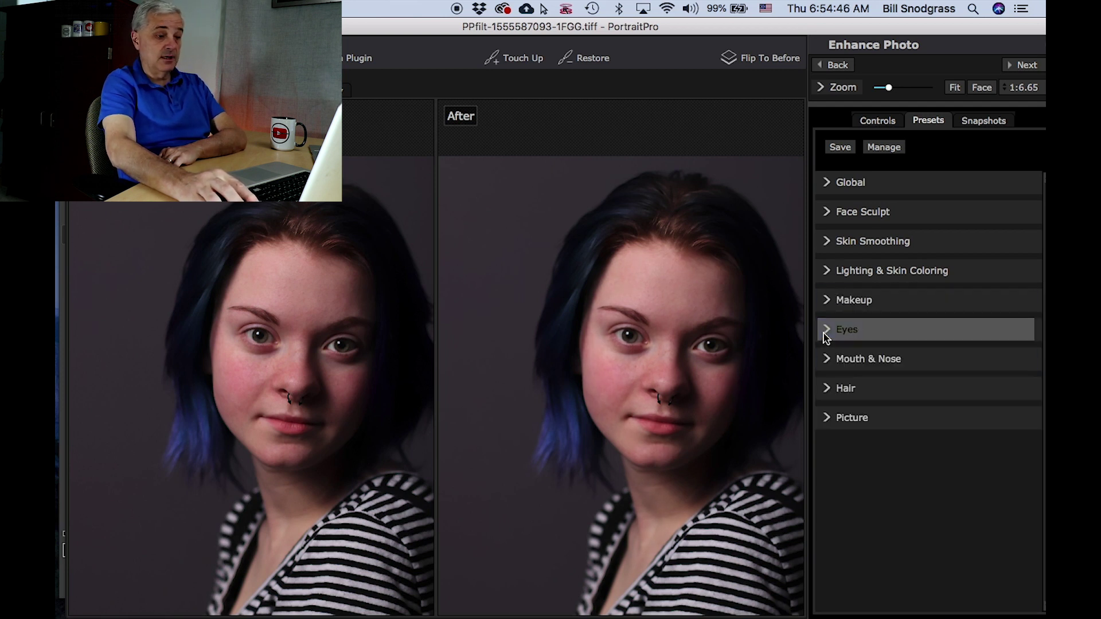
Reset the portrait with the Reset to Original global preset and expand the Eyes preset group
{"action": "left_click", "coordinate": [825, 328]}
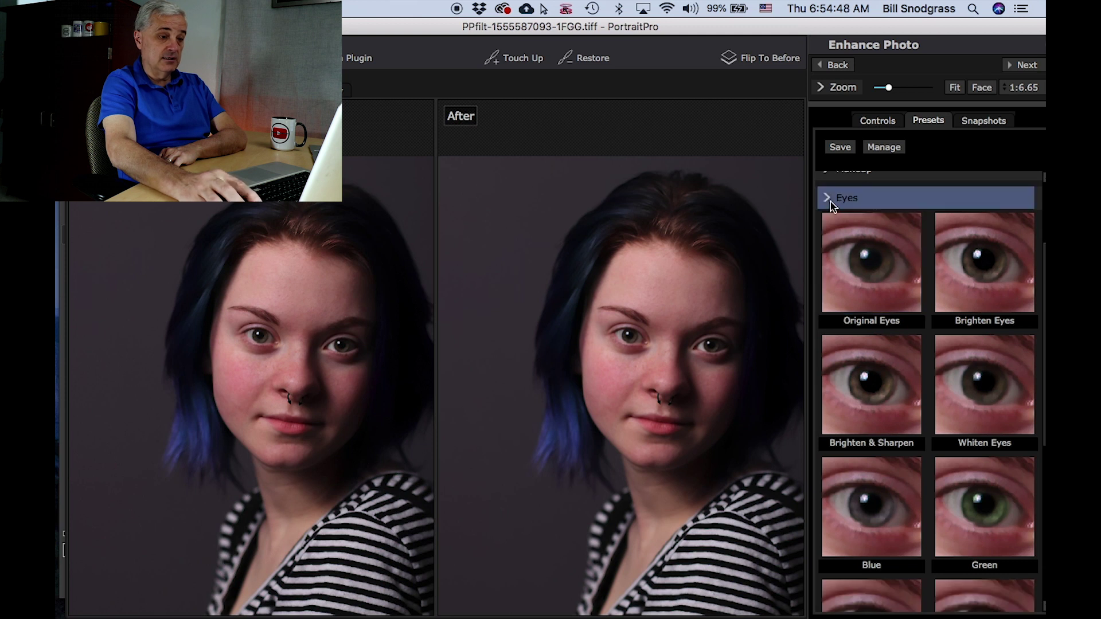
{"action": "left_click", "coordinate": [830, 202]}
{"action": "left_click", "coordinate": [828, 182]}
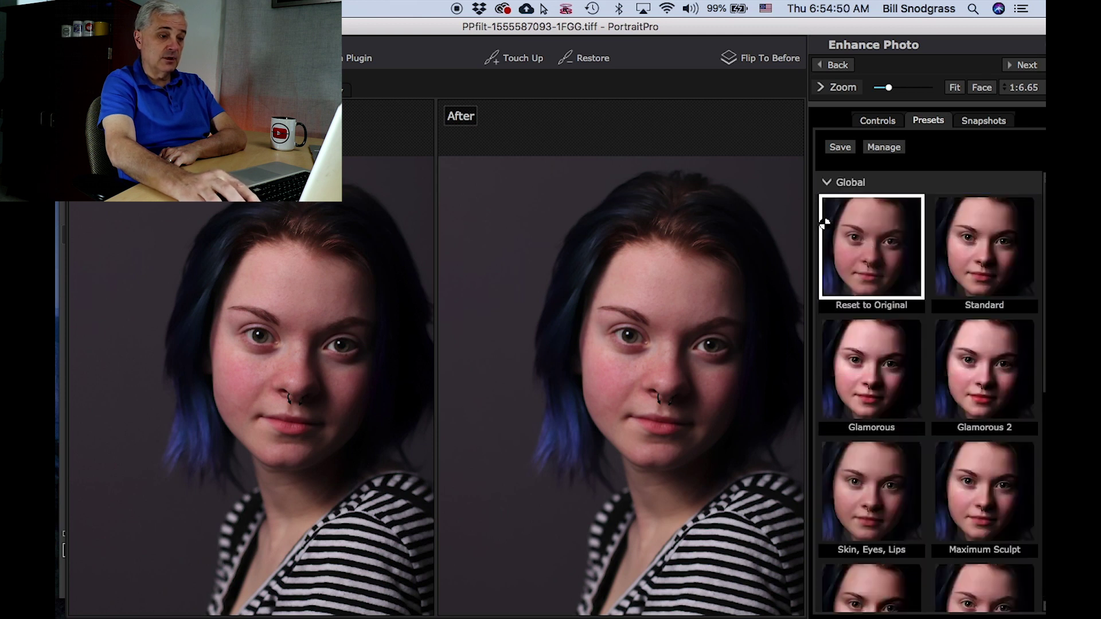
{"action": "left_click", "coordinate": [826, 183]}
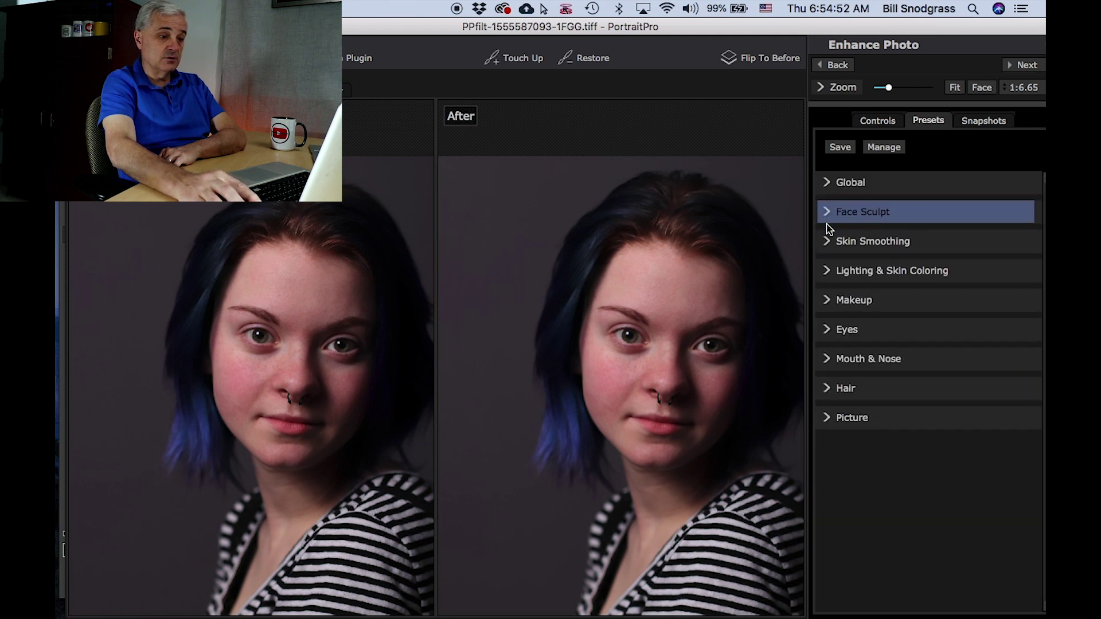
{"action": "left_click", "coordinate": [826, 326]}
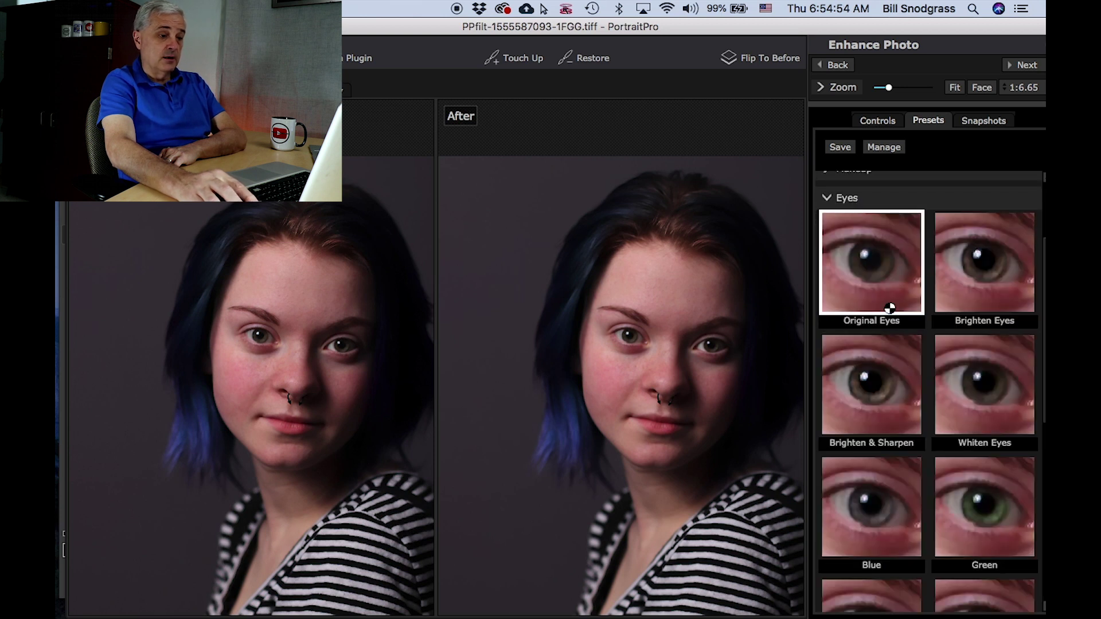
Try the eye presets Brighten Eyes, Brighten & Sharpen, Whiten Eyes, Blue and Green
{"action": "left_click", "coordinate": [997, 307]}
{"action": "left_click", "coordinate": [905, 424]}
{"action": "left_click", "coordinate": [975, 418]}
{"action": "left_click", "coordinate": [888, 503]}
{"action": "left_click", "coordinate": [964, 515]}
Try the Brown Contacts, Hazel Contacts and Grey Contacts eye presets on the portrait
{"action": "scroll", "coordinate": [975, 492], "scroll_direction": "down", "scroll_amount": 5}
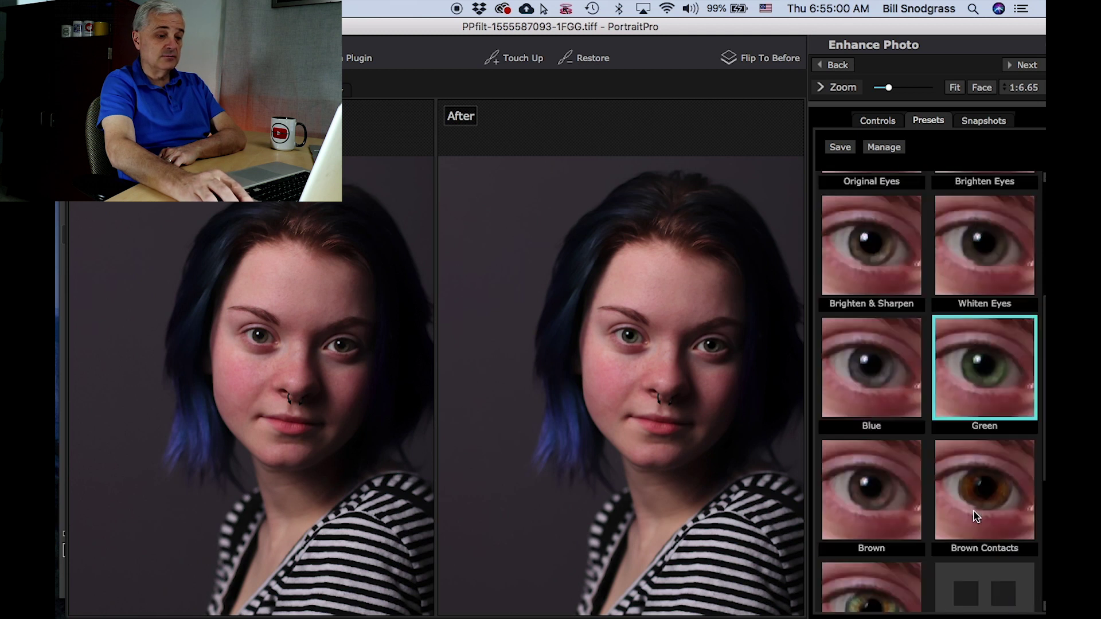
{"action": "left_click", "coordinate": [998, 416]}
{"action": "left_click", "coordinate": [898, 504]}
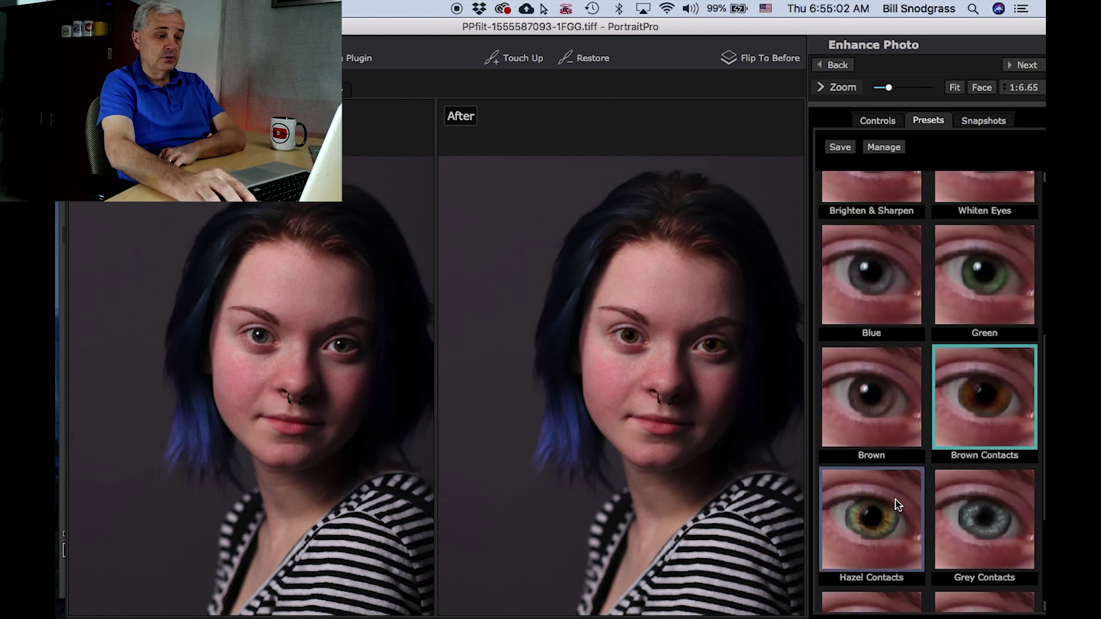
{"action": "left_click", "coordinate": [993, 519]}
Apply the Brighten & Sharpen preset to the eyes
{"action": "scroll", "coordinate": [964, 446], "scroll_direction": "up", "scroll_amount": 2}
{"action": "scroll", "coordinate": [954, 442], "scroll_direction": "down", "scroll_amount": 1}
{"action": "left_click", "coordinate": [879, 238]}
{"action": "scroll", "coordinate": [922, 312], "scroll_direction": "up", "scroll_amount": 1}
{"action": "scroll", "coordinate": [927, 319], "scroll_direction": "up", "scroll_amount": 2}
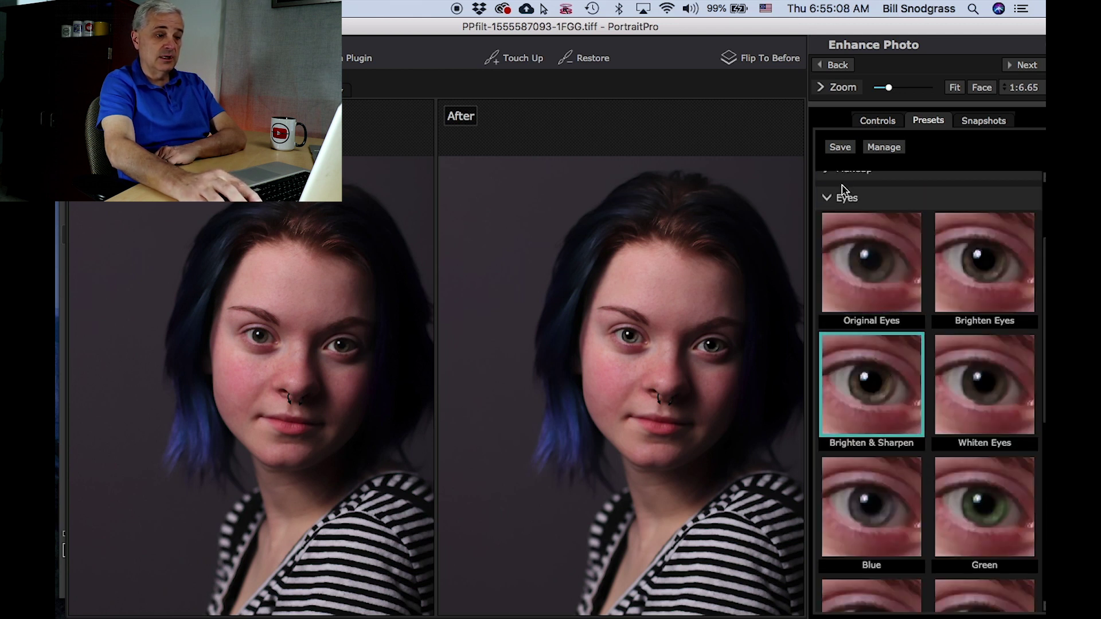
{"action": "scroll", "coordinate": [918, 218], "scroll_direction": "up", "scroll_amount": 3}
View the Eye slider settings in the enhancement controls, then collapse the Eye section
{"action": "left_click", "coordinate": [866, 122]}
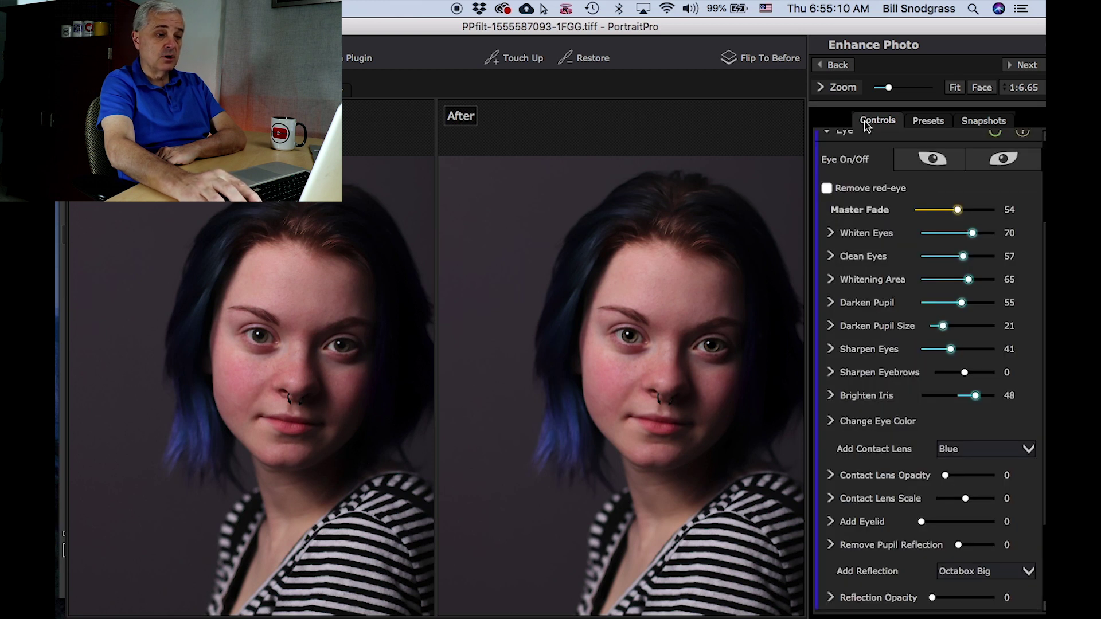
{"action": "scroll", "coordinate": [857, 178], "scroll_direction": "up", "scroll_amount": 3}
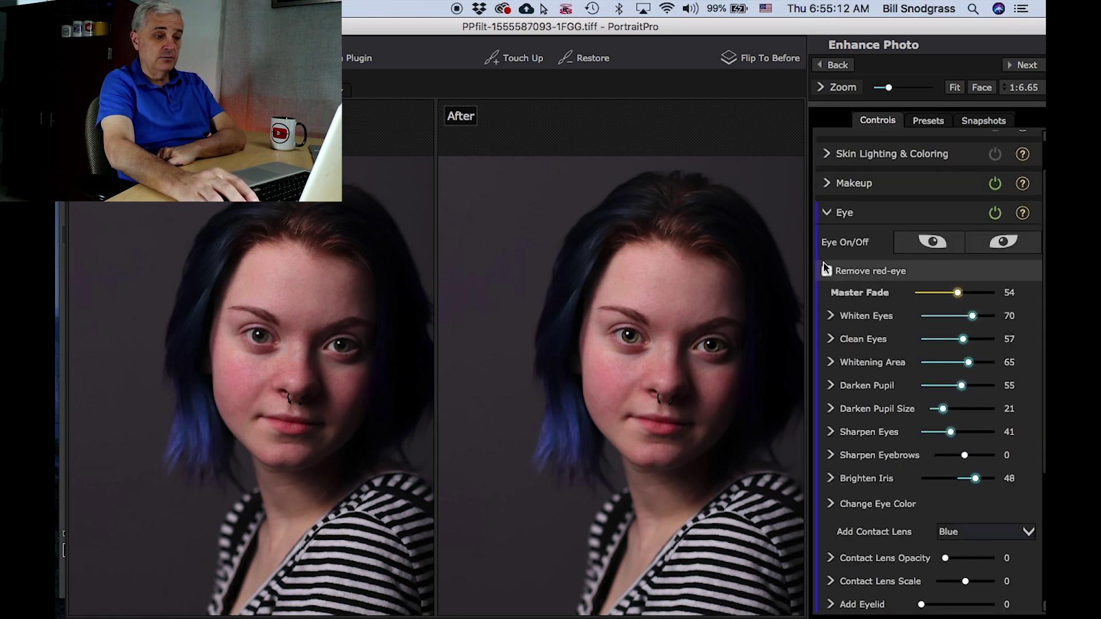
{"action": "left_click", "coordinate": [829, 215]}
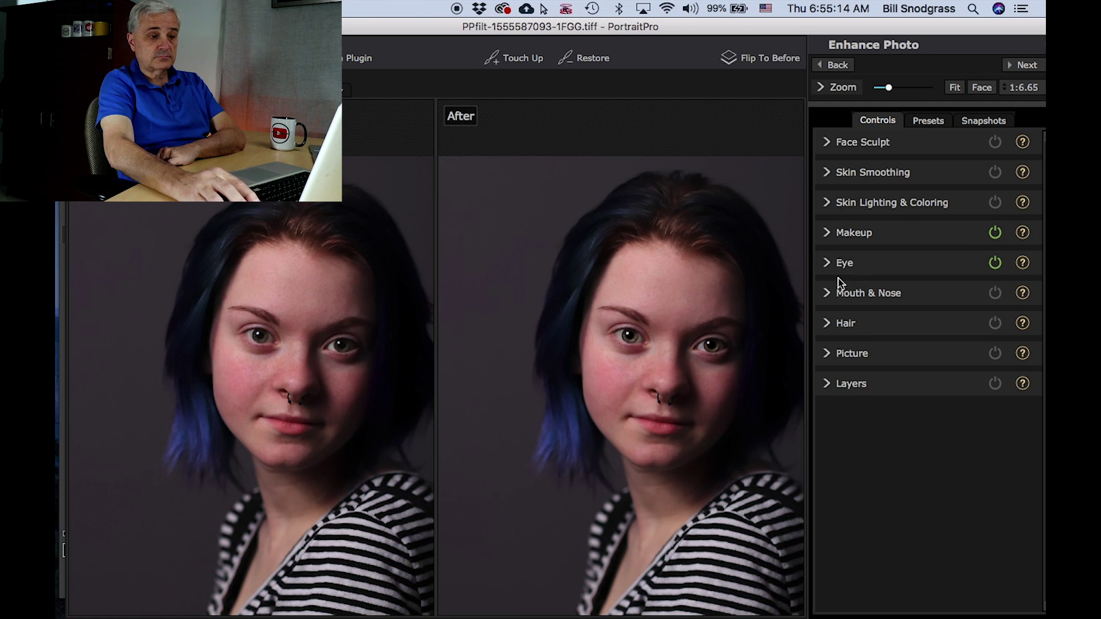
Recheck the Eye controls, return to the presets and collapse the Global preset group
{"action": "left_click", "coordinate": [826, 262]}
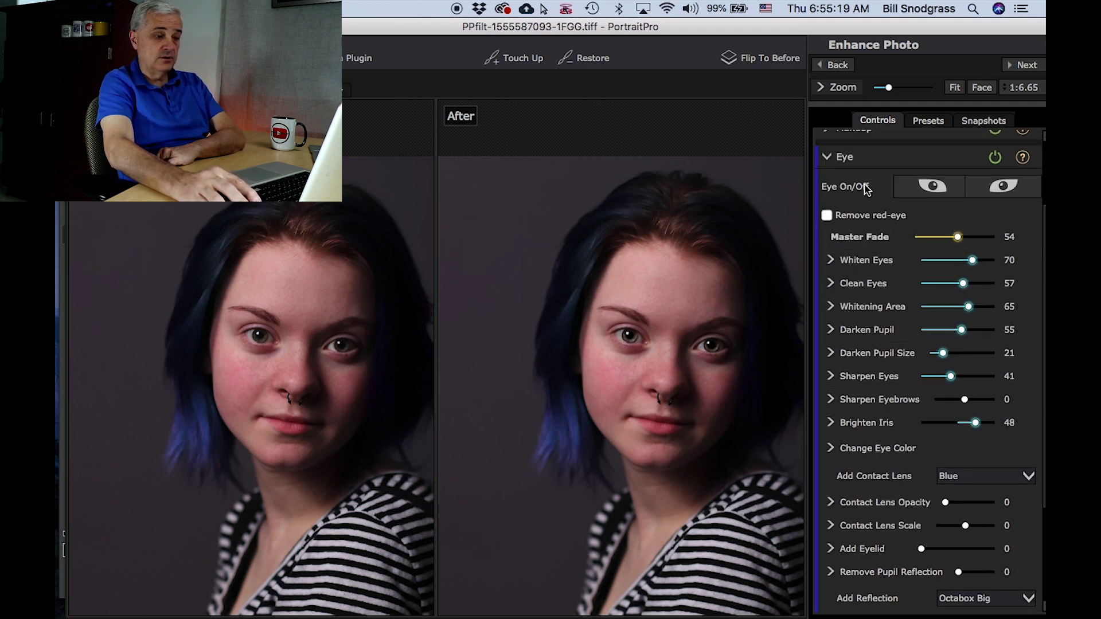
{"action": "left_click", "coordinate": [828, 156]}
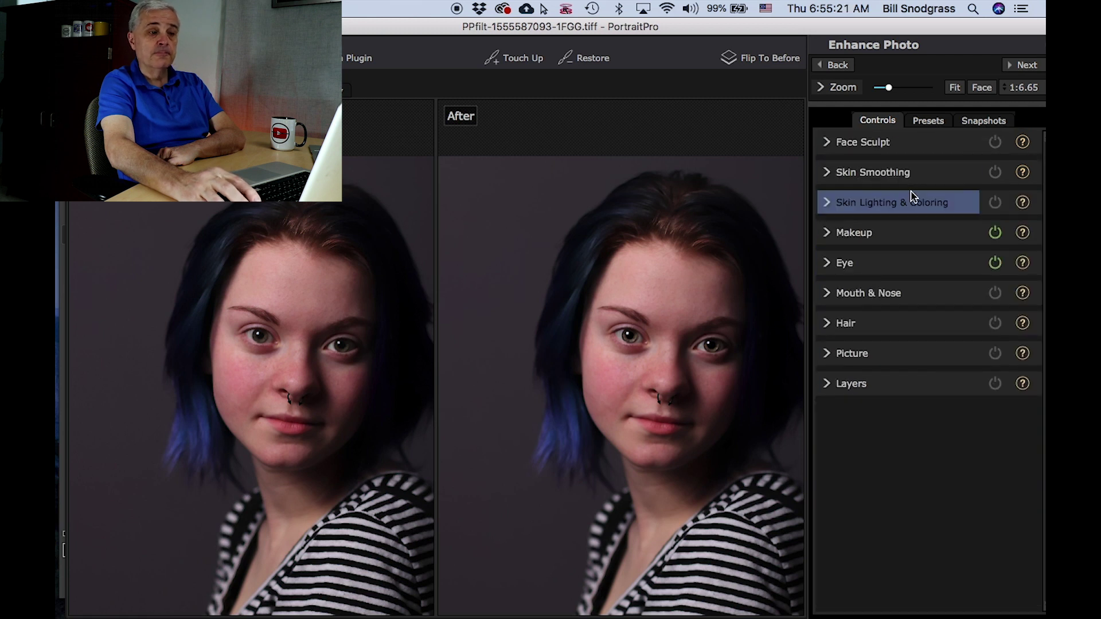
{"action": "left_click", "coordinate": [923, 125]}
{"action": "left_click", "coordinate": [827, 183]}
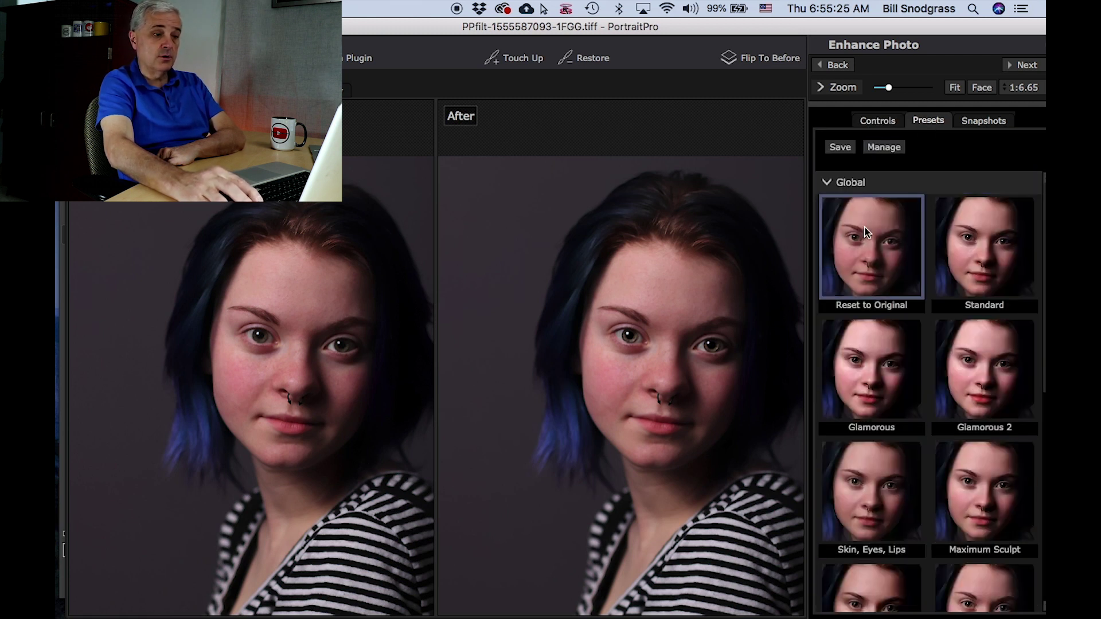
{"action": "left_click", "coordinate": [828, 184]}
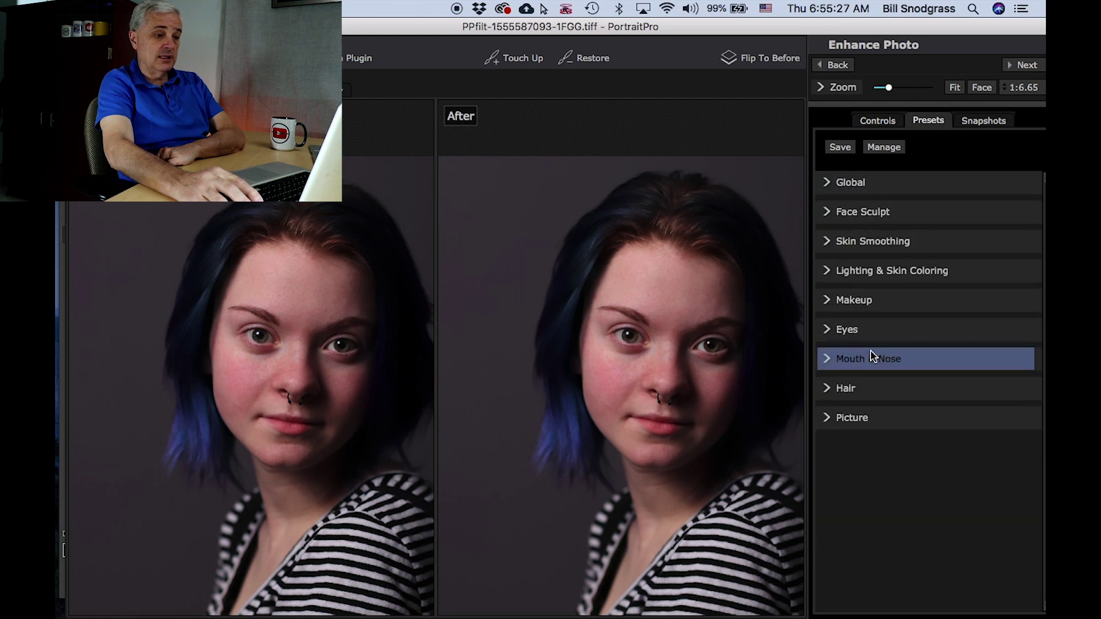
Dismiss the mouth tip and try the Mouth & Nose presets Sharpen Teeth, Sharpen Mouth and Whiten Teeth
{"action": "left_click", "coordinate": [829, 360]}
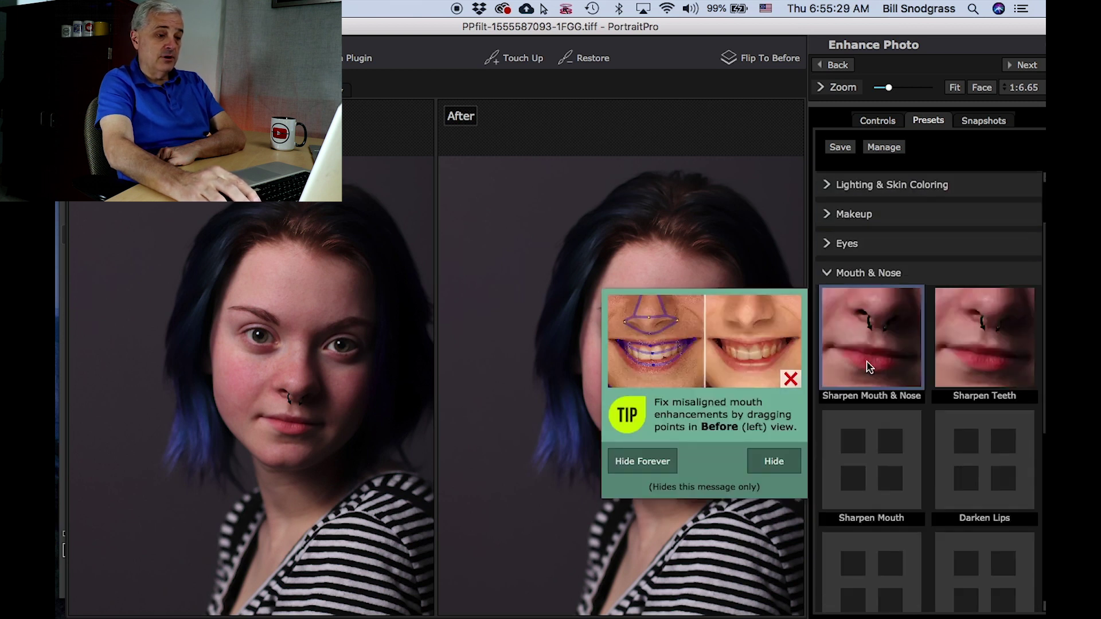
{"action": "left_click", "coordinate": [792, 381]}
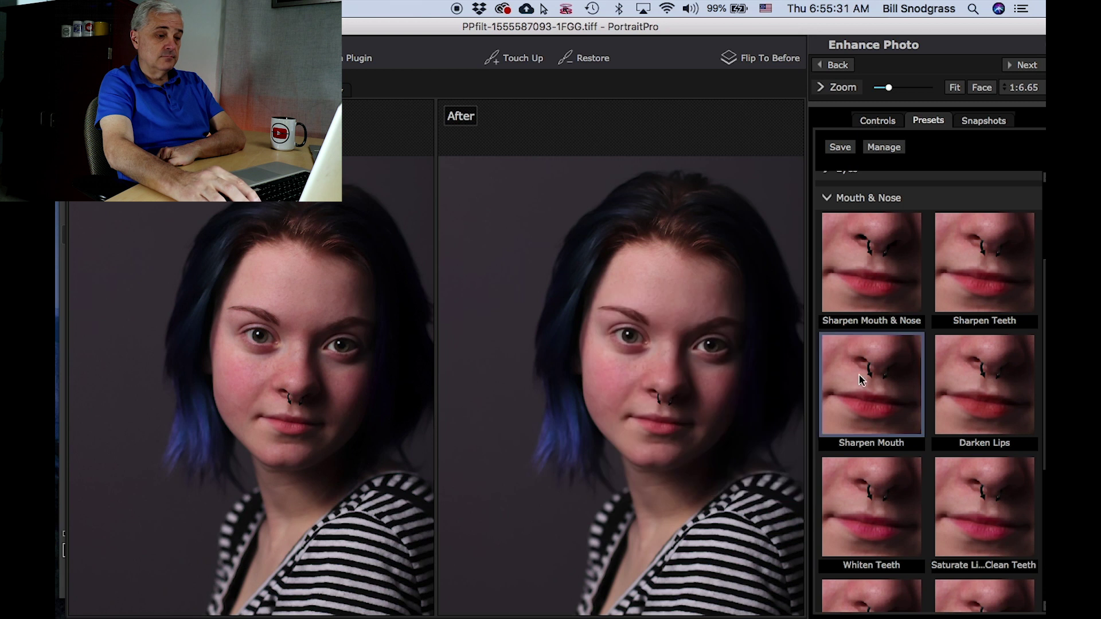
{"action": "left_click", "coordinate": [978, 272]}
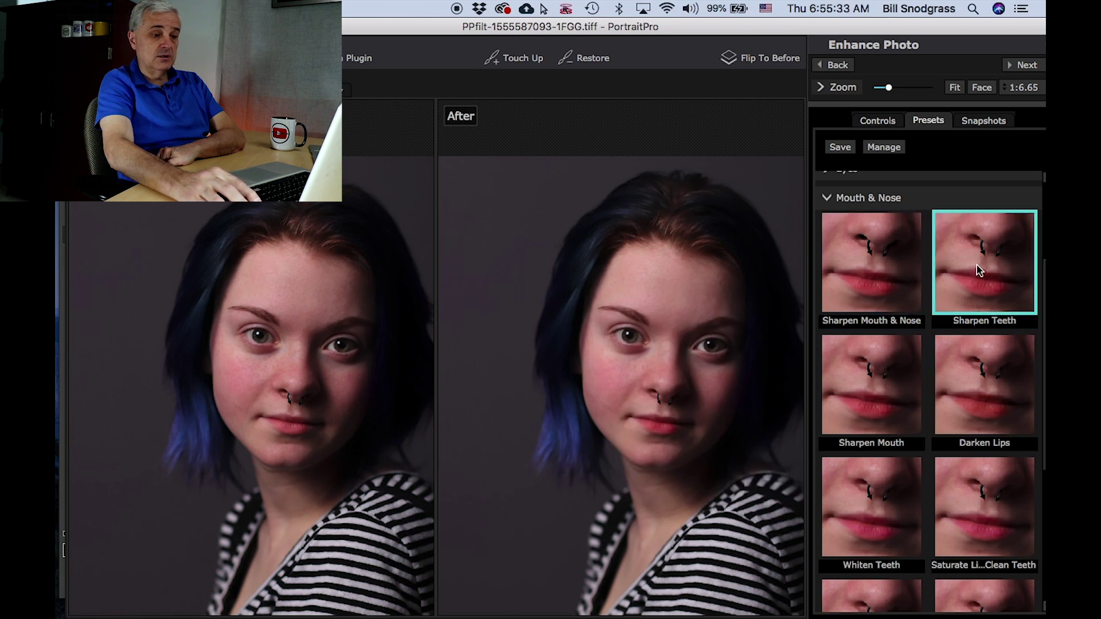
{"action": "left_click", "coordinate": [897, 396]}
{"action": "scroll", "coordinate": [895, 395], "scroll_direction": "down", "scroll_amount": 3}
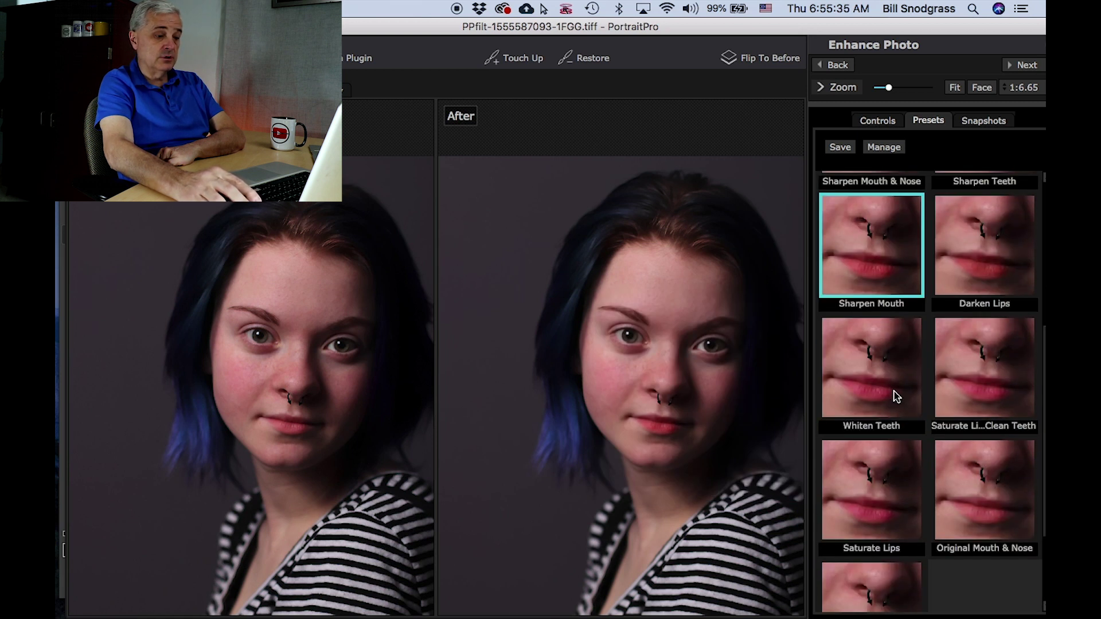
{"action": "left_click", "coordinate": [863, 352]}
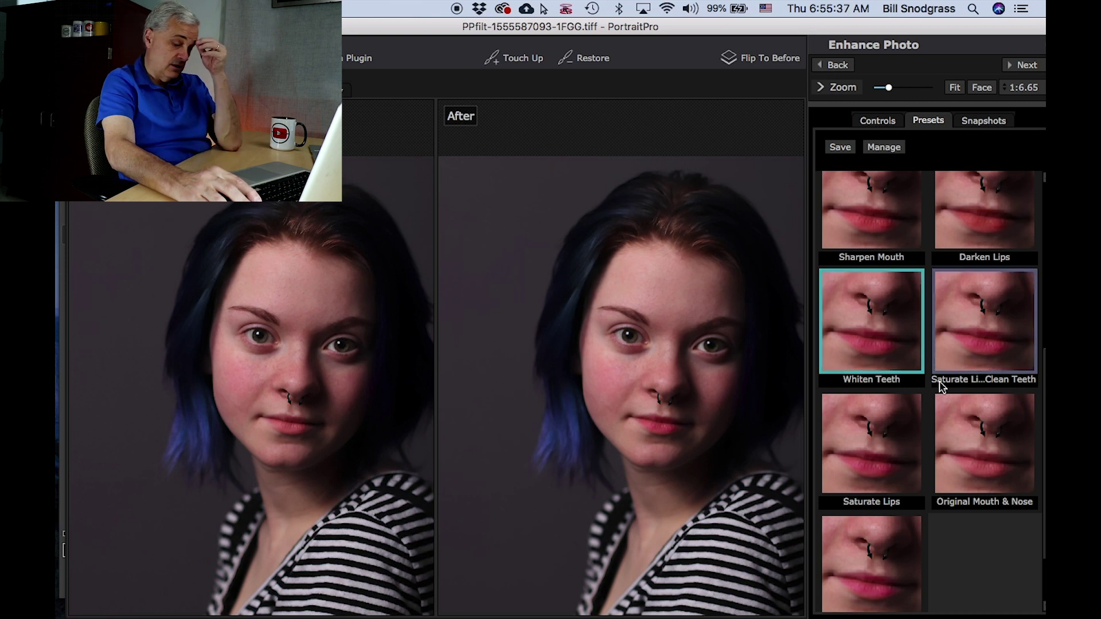
Try the Mouth & Nose presets Original Mouth & Nose, Saturate Lips and Pink Lips on the portrait
{"action": "left_click", "coordinate": [976, 434]}
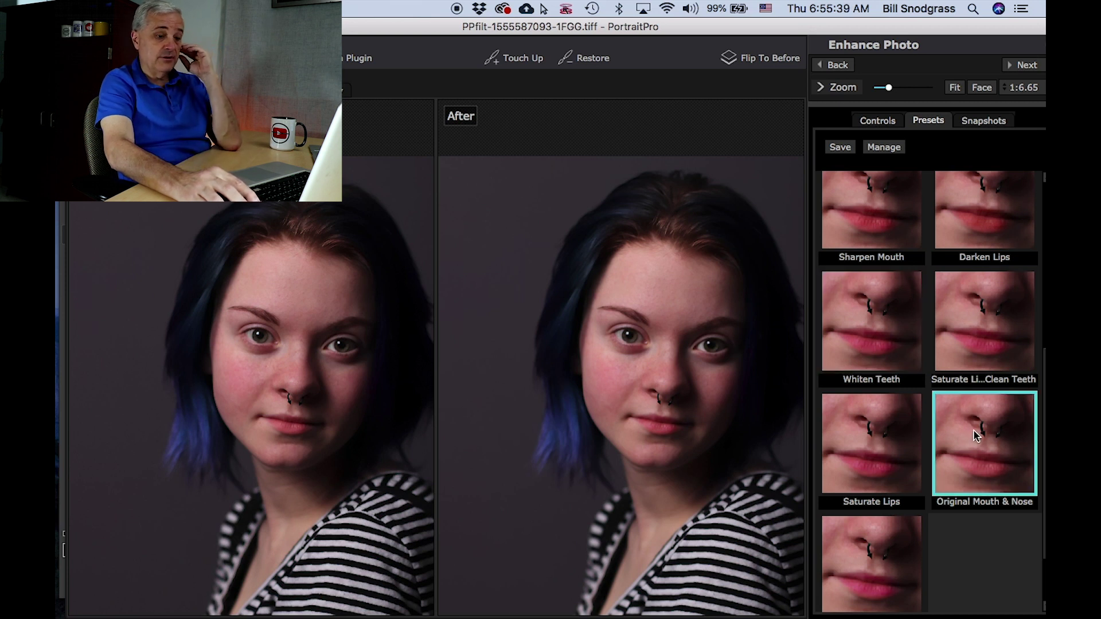
{"action": "left_click", "coordinate": [909, 443]}
{"action": "scroll", "coordinate": [910, 448], "scroll_direction": "down", "scroll_amount": 2}
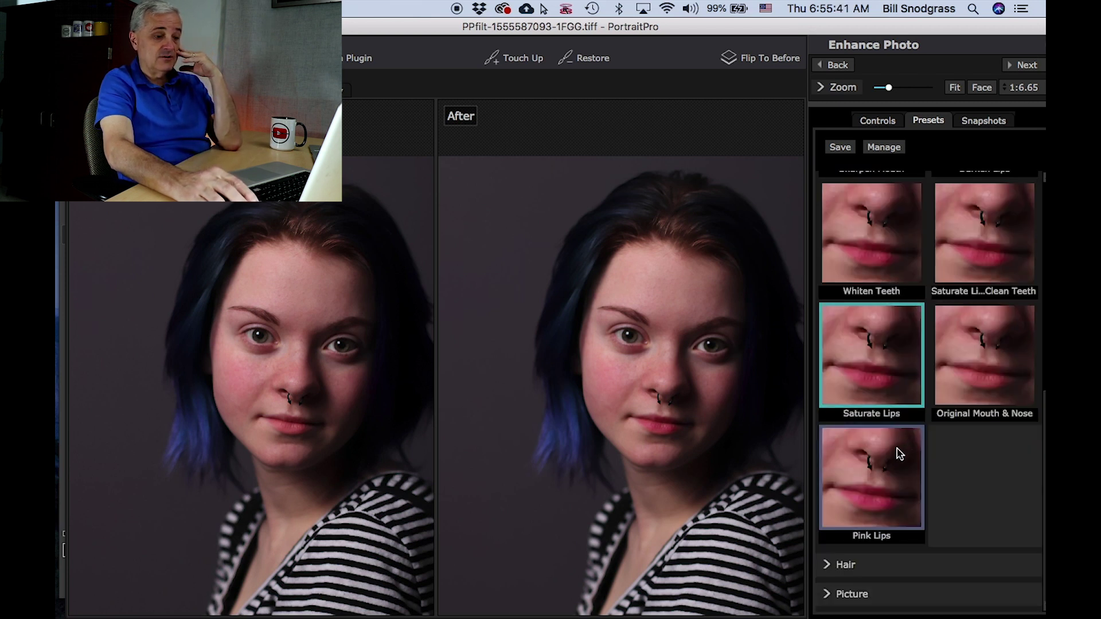
{"action": "left_click", "coordinate": [881, 483]}
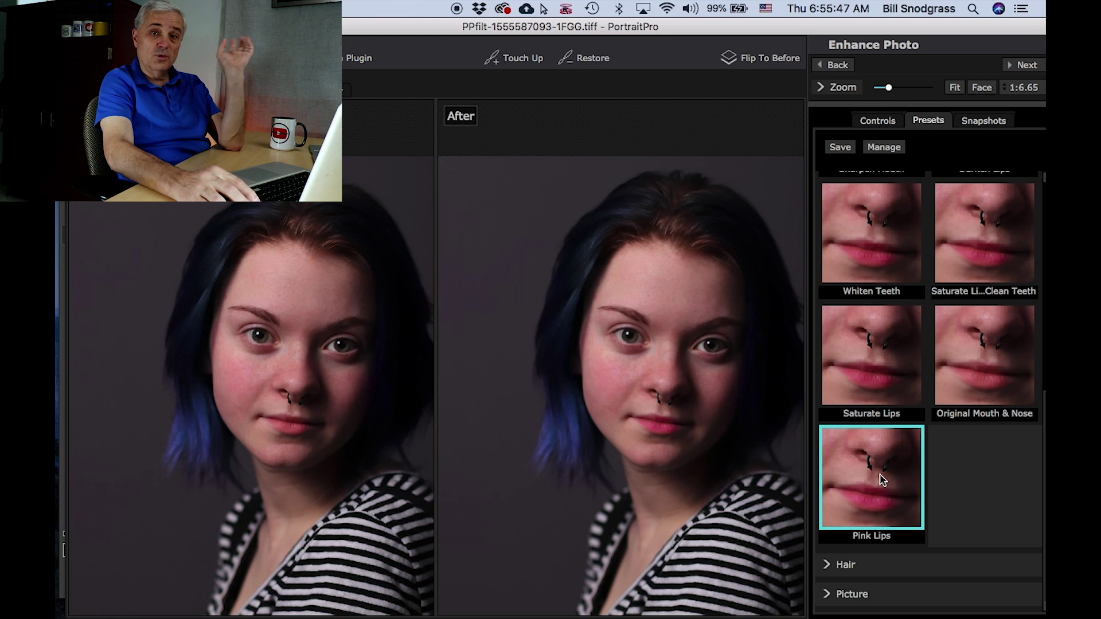
Compare the Saturate Lips and Sharpen Mouth presets, apply Sharpen Mouth & Nose, and collapse the Mouth & Nose presets
{"action": "left_click", "coordinate": [880, 370]}
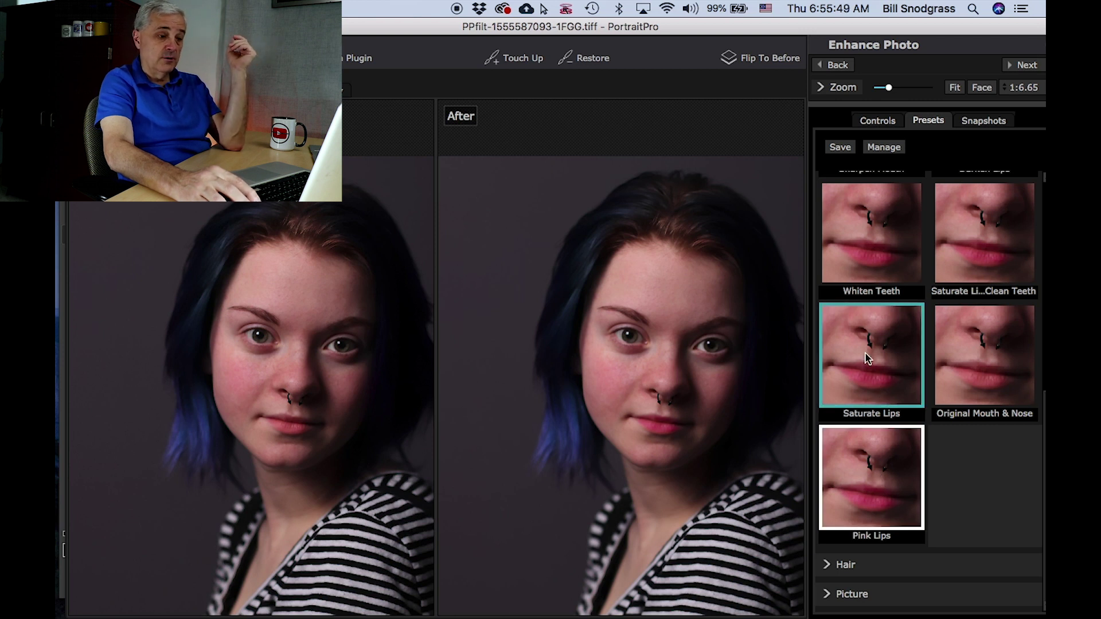
{"action": "scroll", "coordinate": [872, 356], "scroll_direction": "up", "scroll_amount": 3}
{"action": "scroll", "coordinate": [869, 259], "scroll_direction": "down", "scroll_amount": 2}
{"action": "left_click", "coordinate": [868, 234]}
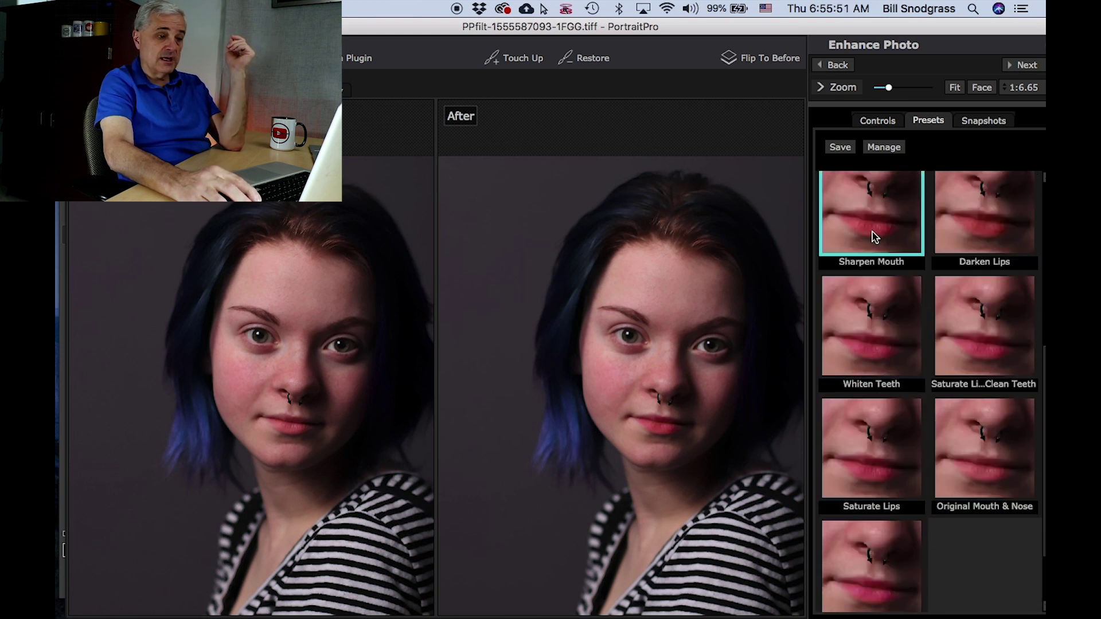
{"action": "scroll", "coordinate": [872, 238], "scroll_direction": "up", "scroll_amount": 2}
{"action": "scroll", "coordinate": [876, 244], "scroll_direction": "up", "scroll_amount": 2}
{"action": "scroll", "coordinate": [878, 241], "scroll_direction": "down", "scroll_amount": 2}
{"action": "scroll", "coordinate": [878, 241], "scroll_direction": "up", "scroll_amount": 3}
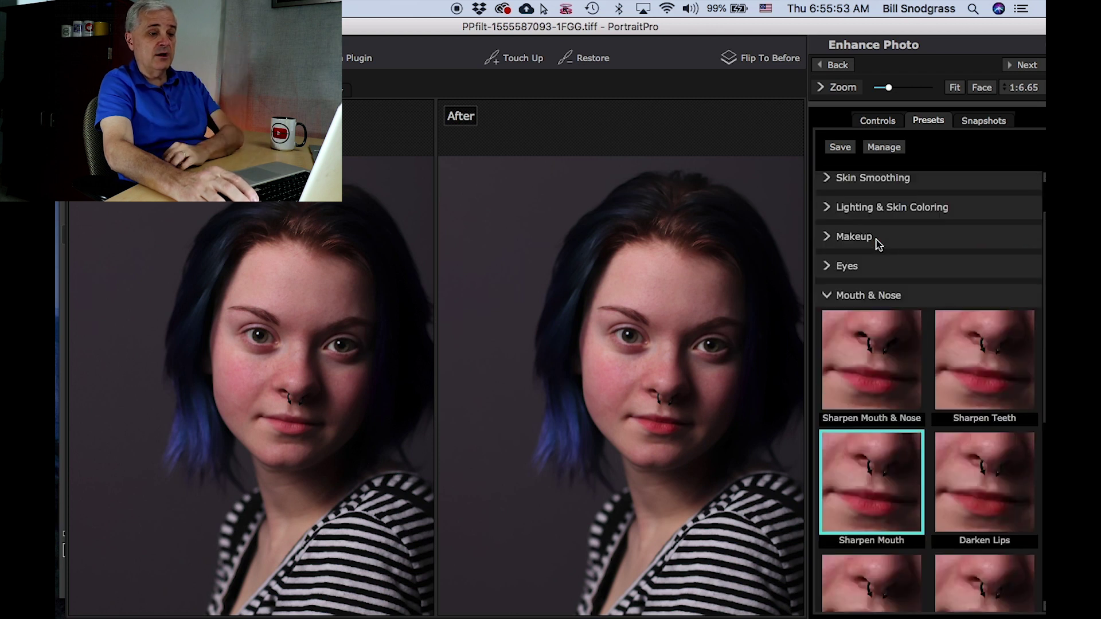
{"action": "scroll", "coordinate": [889, 259], "scroll_direction": "down", "scroll_amount": 1}
{"action": "left_click", "coordinate": [894, 285]}
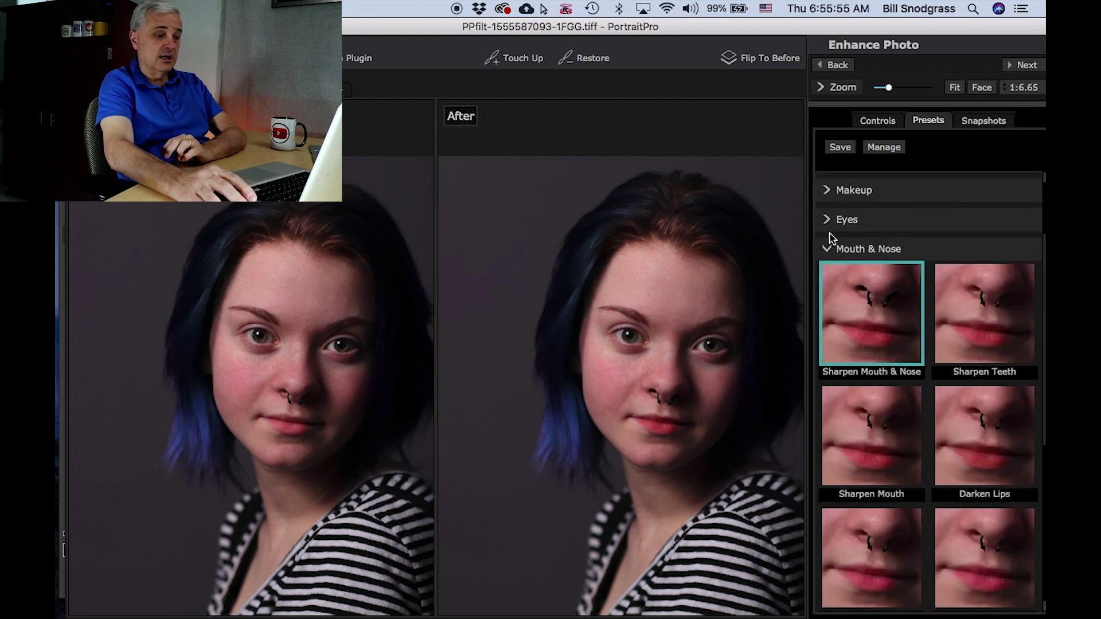
{"action": "left_click", "coordinate": [830, 250]}
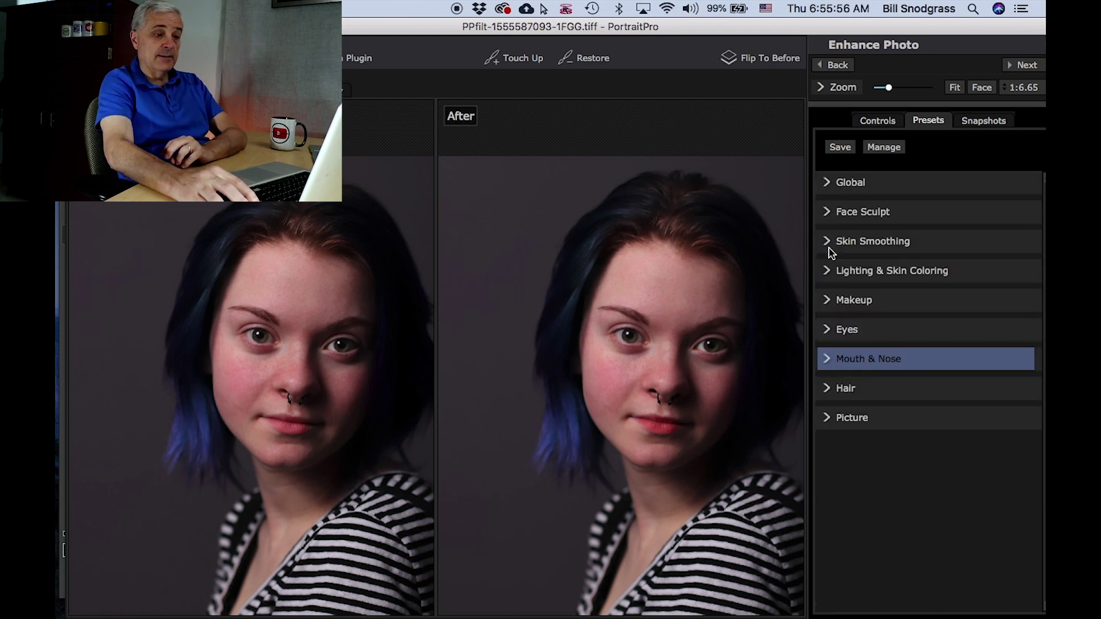
Open the Hair presets, hide the hair mask tip, and try the Redden and Lighten presets
{"action": "left_click", "coordinate": [828, 390]}
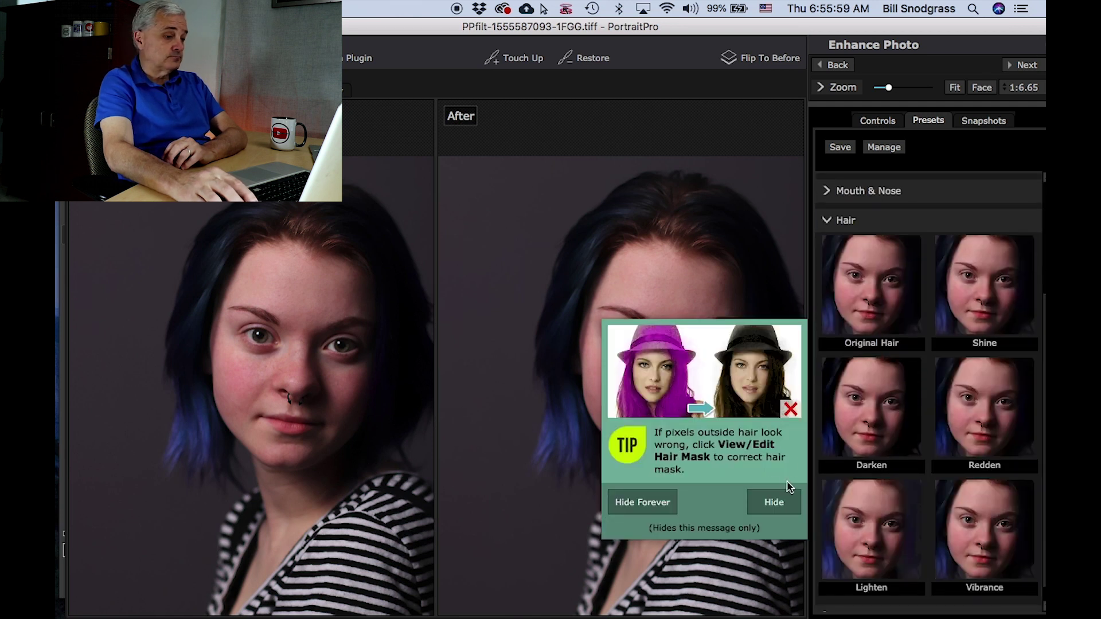
{"action": "left_click", "coordinate": [774, 502]}
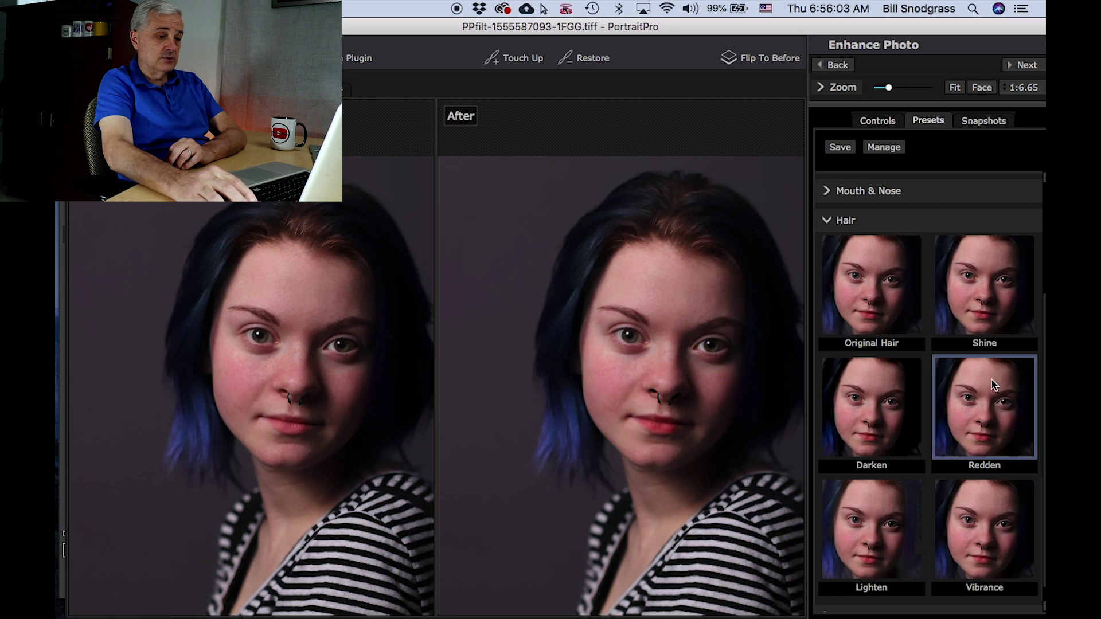
{"action": "left_click", "coordinate": [1004, 402]}
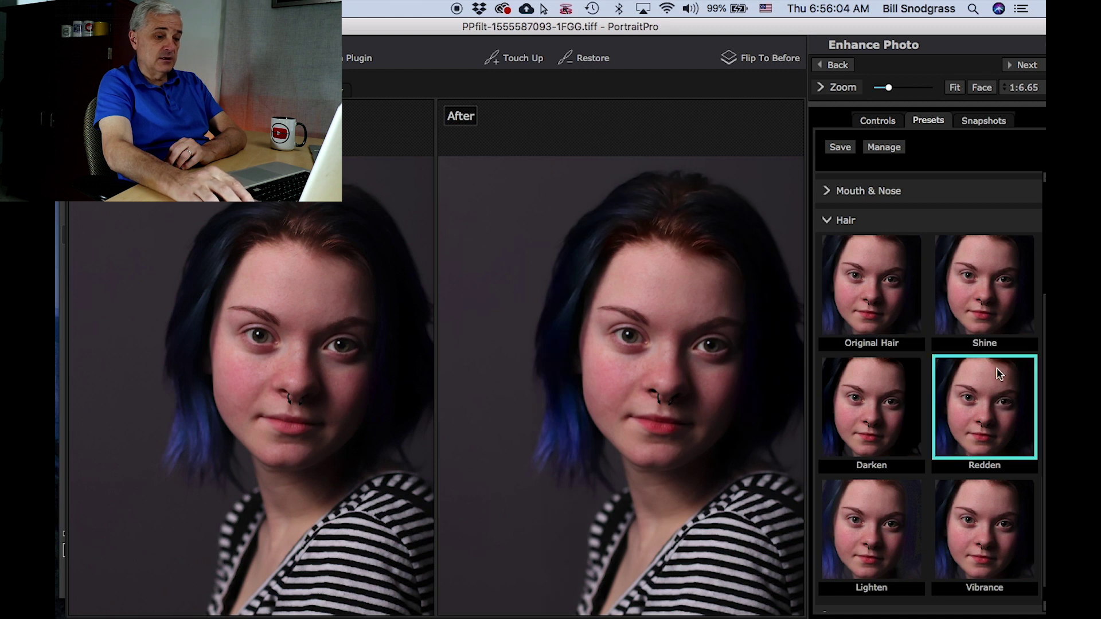
{"action": "left_click", "coordinate": [871, 504]}
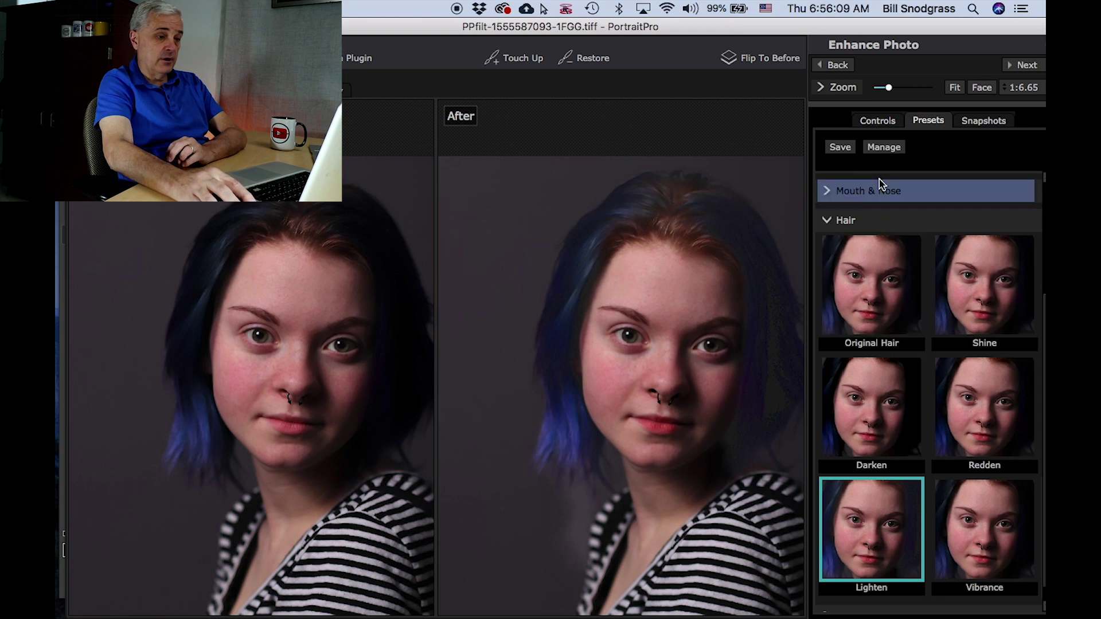
View the Hair control settings for the applied Lighten preset
{"action": "left_click", "coordinate": [877, 120]}
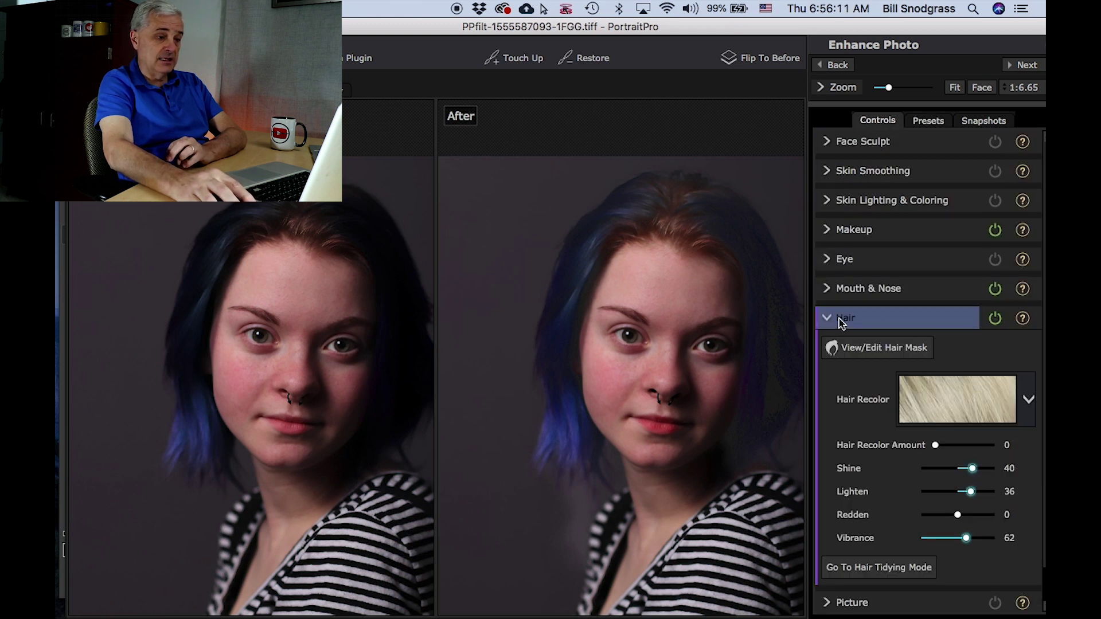
{"action": "scroll", "coordinate": [899, 287], "scroll_direction": "down", "scroll_amount": 1}
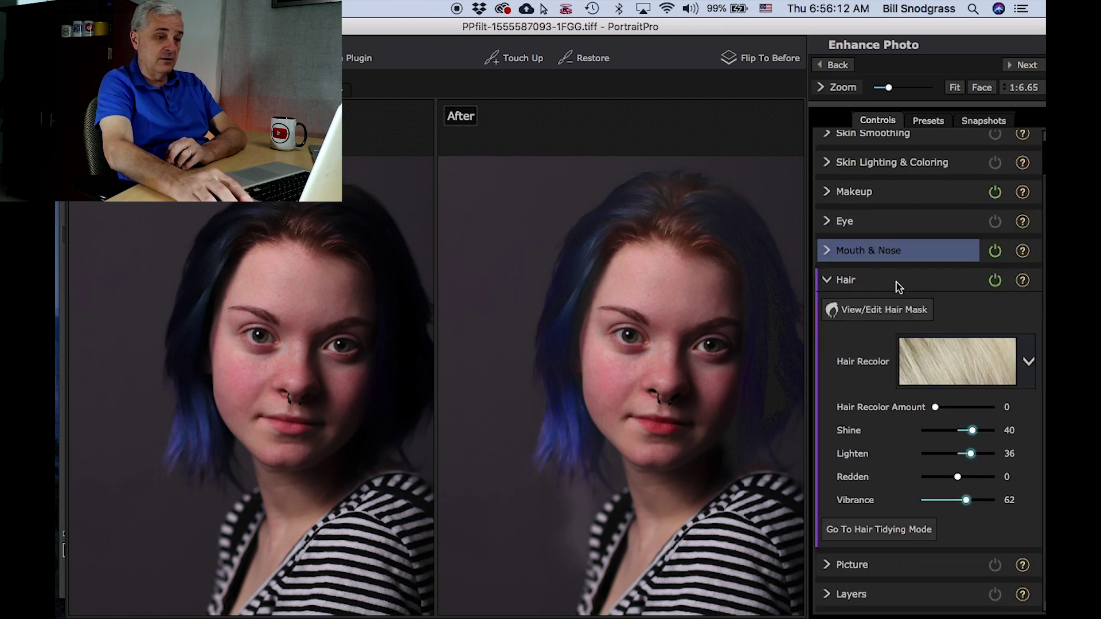
{"action": "left_click", "coordinate": [834, 260]}
{"action": "left_click", "coordinate": [834, 297]}
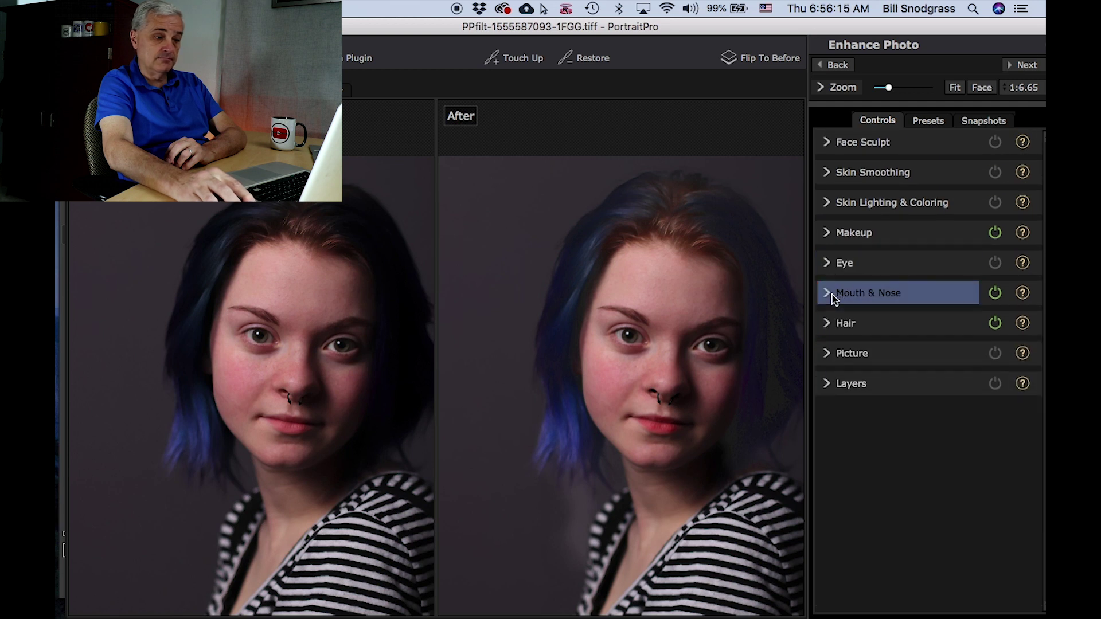
{"action": "left_click", "coordinate": [839, 323]}
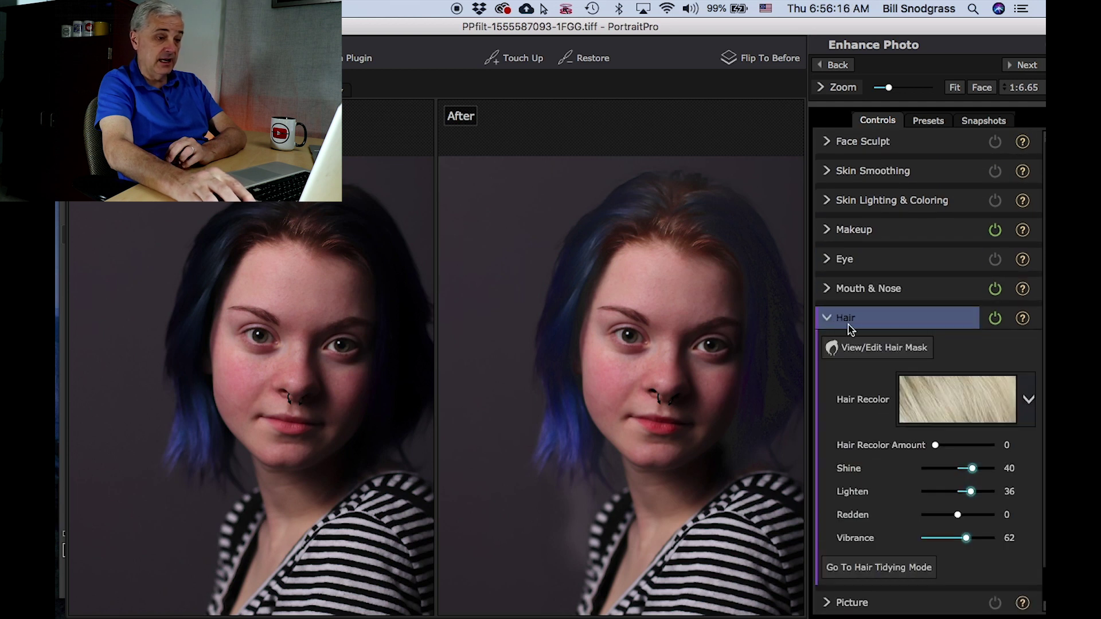
Extend the hair mask over the uncovered blue hair tips and accept the edited mask
{"action": "left_click", "coordinate": [872, 350]}
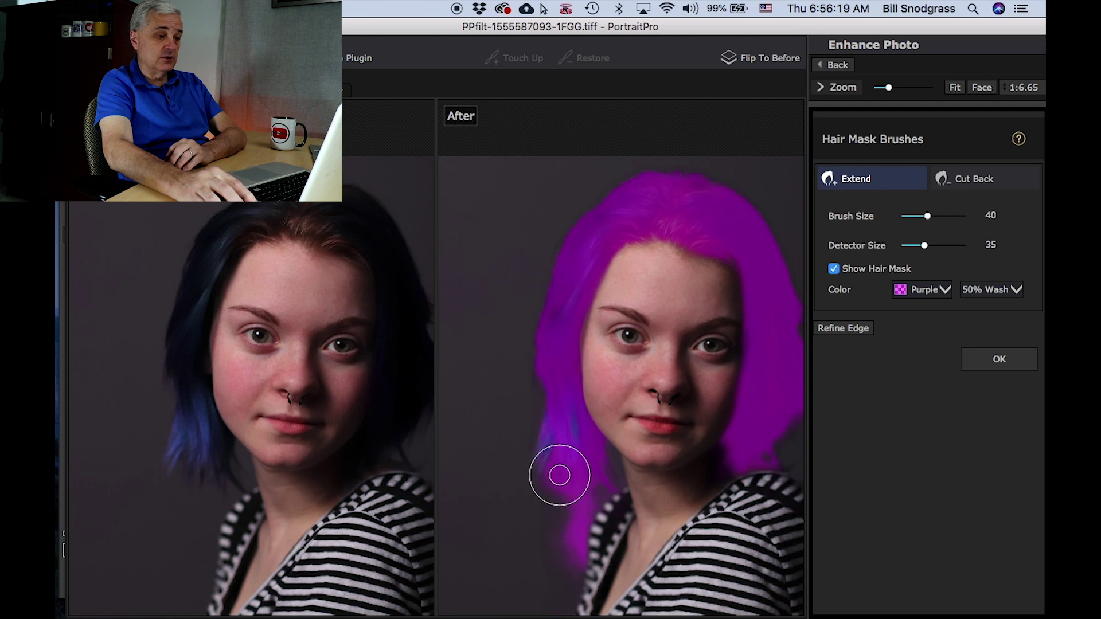
{"action": "left_click", "coordinate": [634, 479]}
{"action": "scroll", "coordinate": [634, 479], "scroll_direction": "down", "scroll_amount": 2}
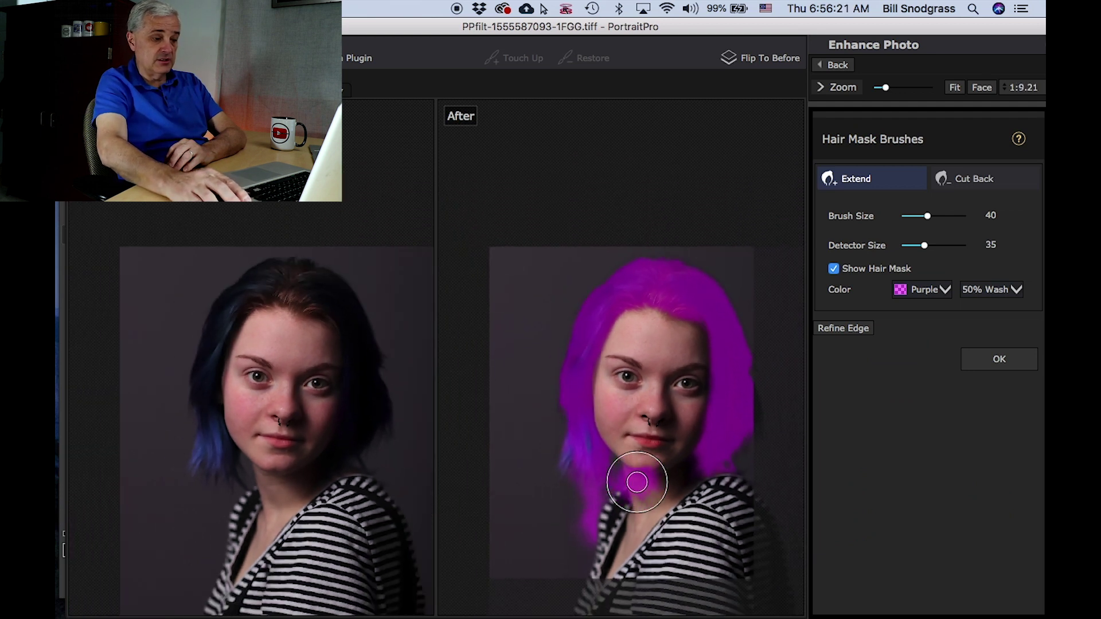
{"action": "scroll", "coordinate": [636, 483], "scroll_direction": "up", "scroll_amount": 2}
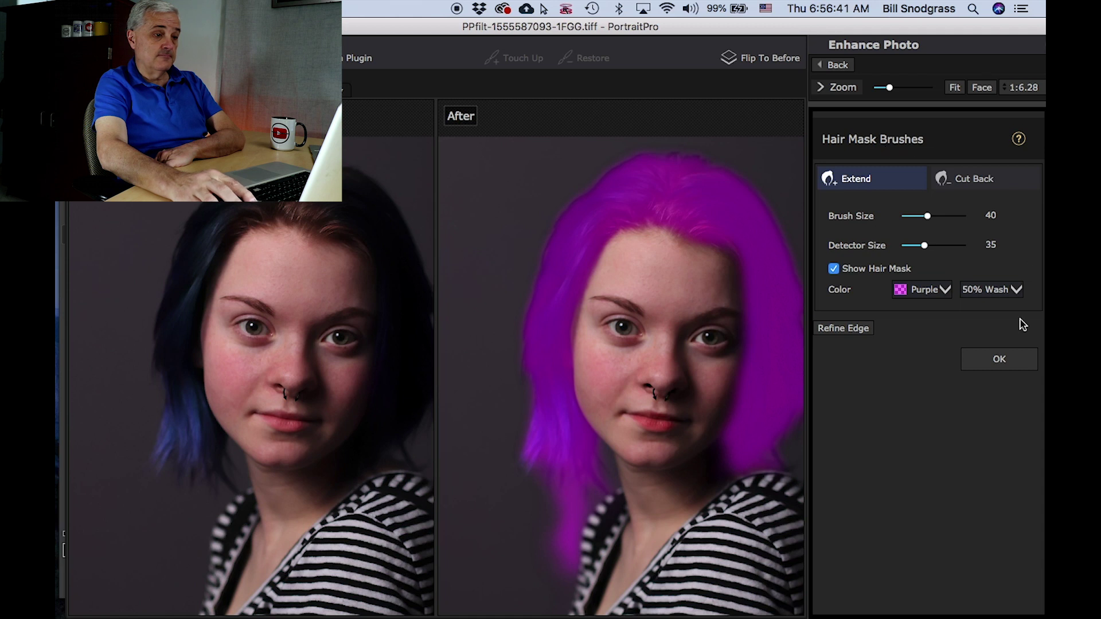
{"action": "left_click", "coordinate": [1003, 362]}
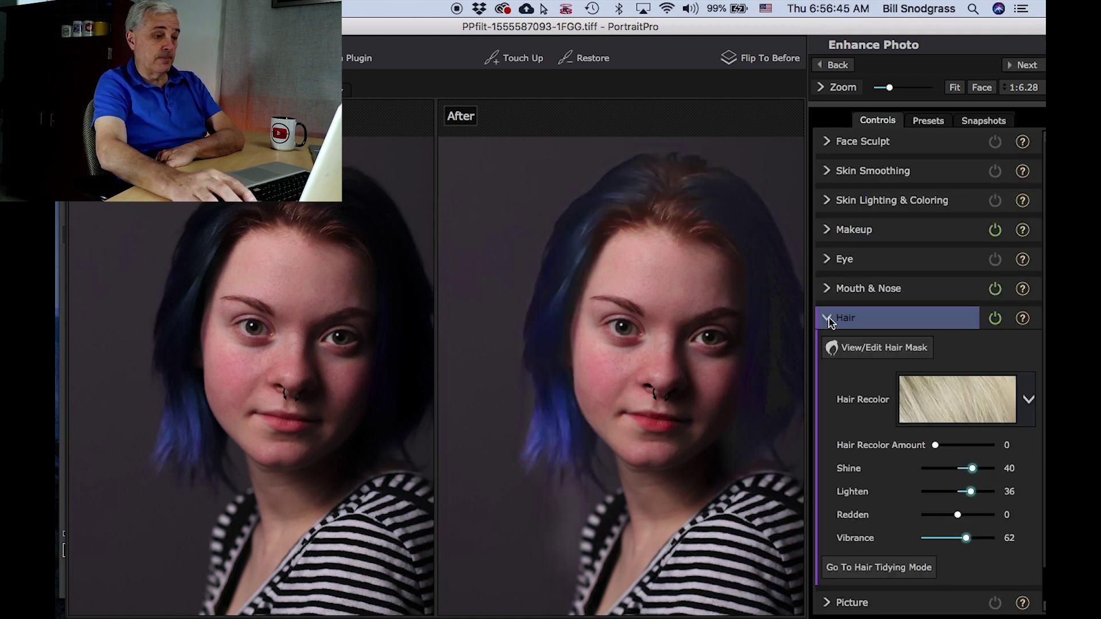
Turn off the Hair enhancements and collapse the Hair controls
{"action": "left_click", "coordinate": [995, 319]}
{"action": "left_click", "coordinate": [873, 141]}
{"action": "left_click", "coordinate": [917, 139]}
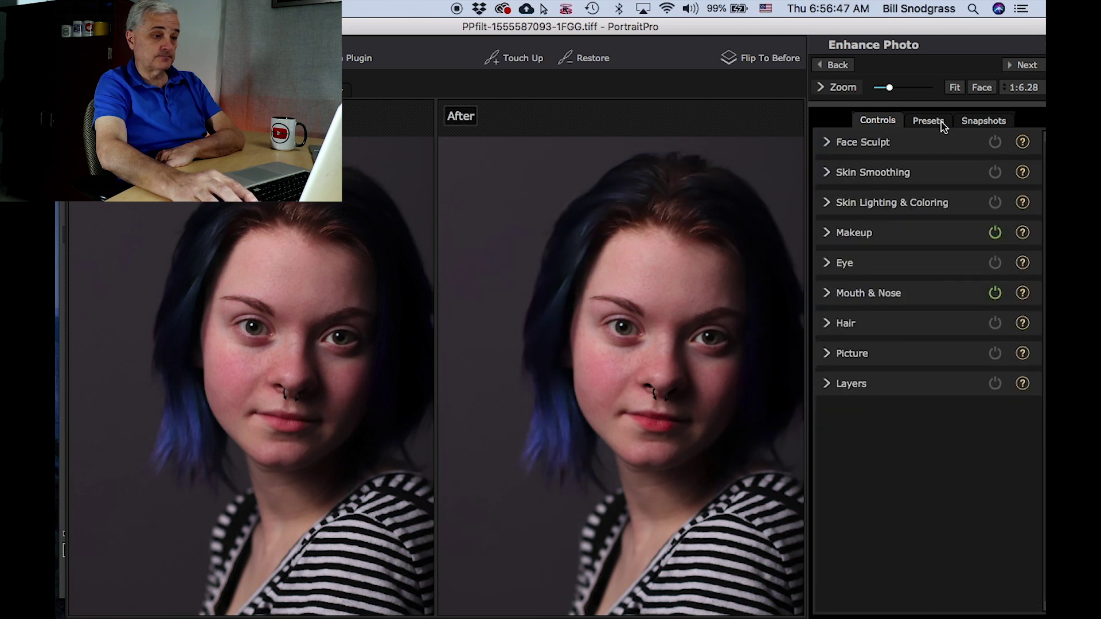
Look through the Face Sculpt presets, then apply the global preset Reset to Original to the portrait
{"action": "left_click", "coordinate": [944, 127]}
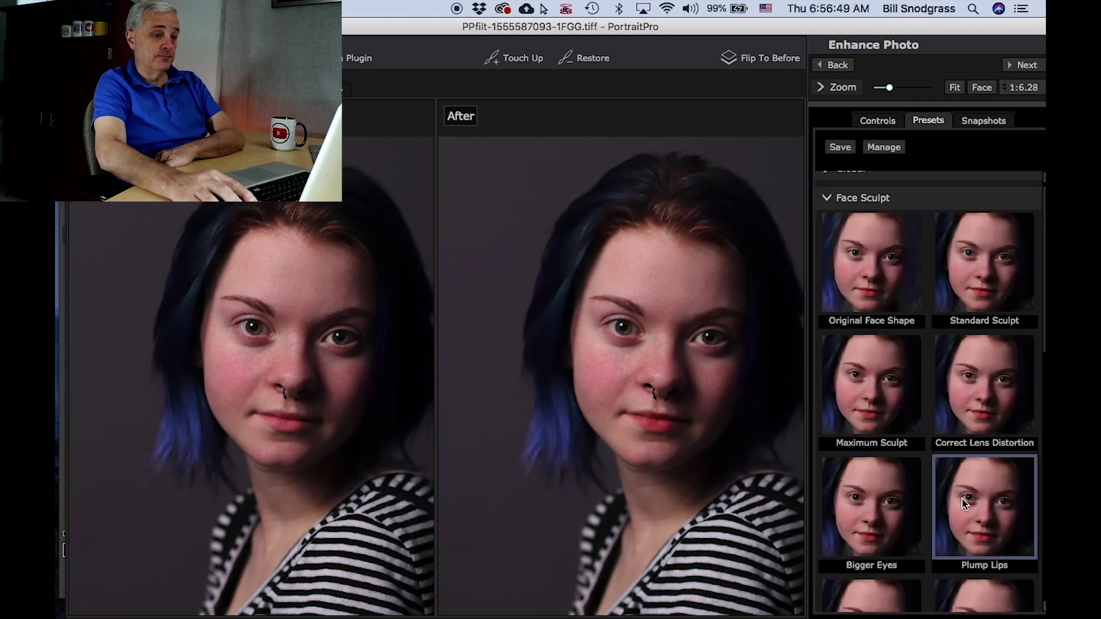
{"action": "scroll", "coordinate": [962, 498], "scroll_direction": "down", "scroll_amount": 5}
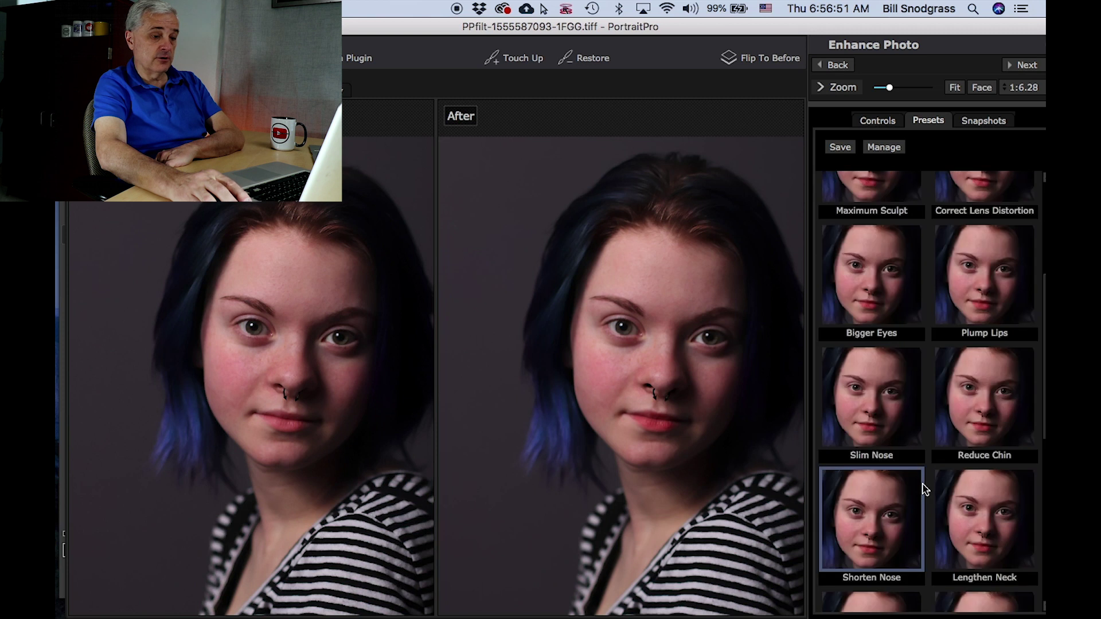
{"action": "scroll", "coordinate": [866, 519], "scroll_direction": "up", "scroll_amount": 5}
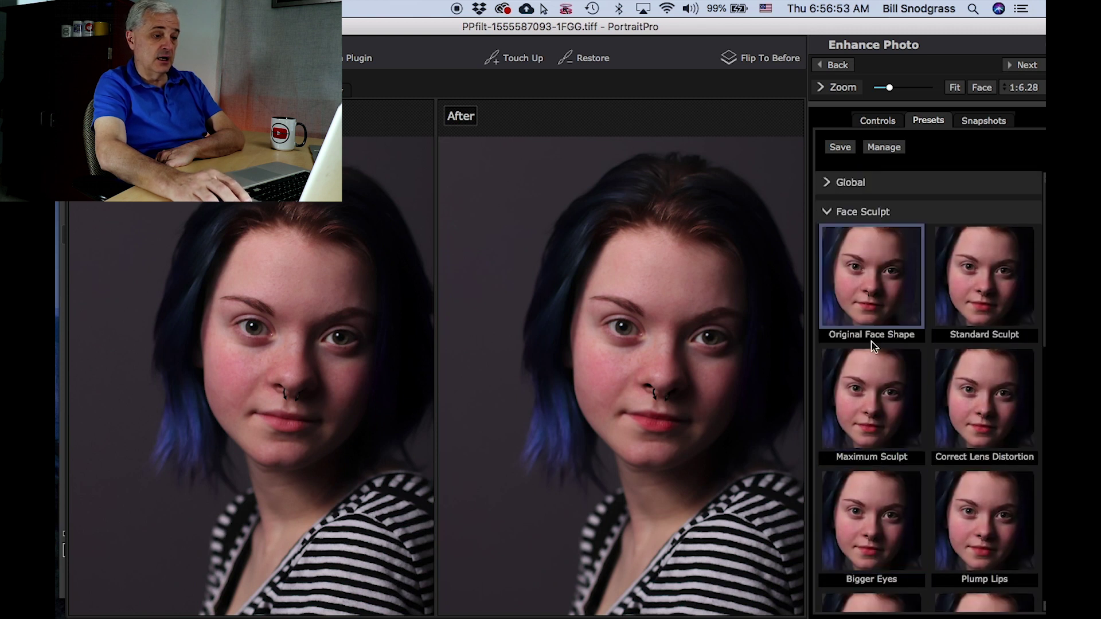
{"action": "left_click", "coordinate": [827, 212]}
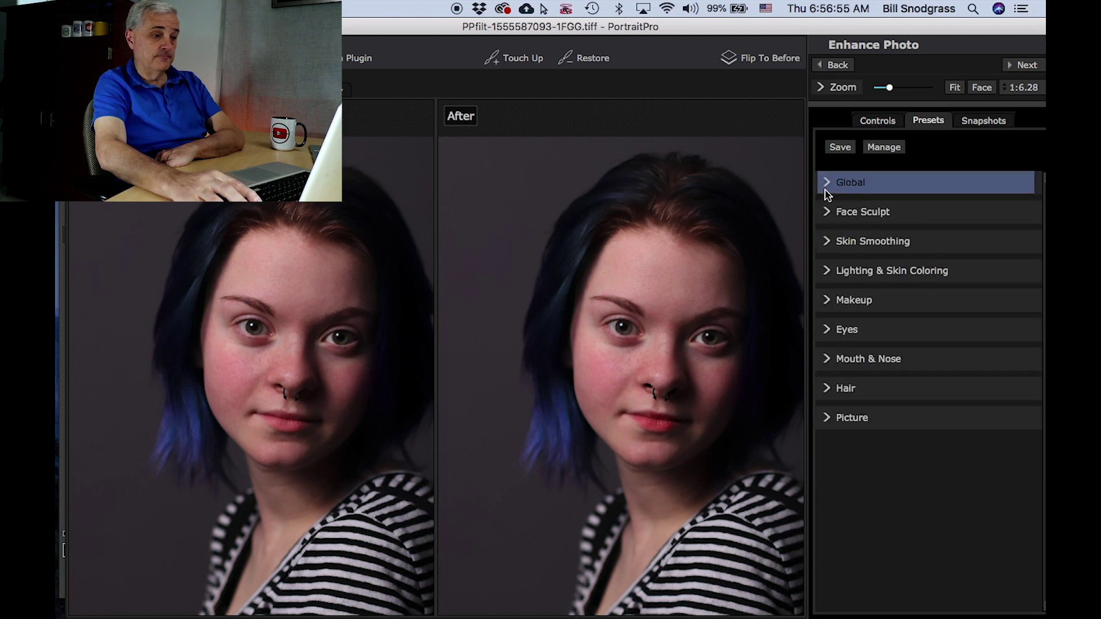
{"action": "left_click", "coordinate": [826, 192]}
{"action": "left_click", "coordinate": [866, 229]}
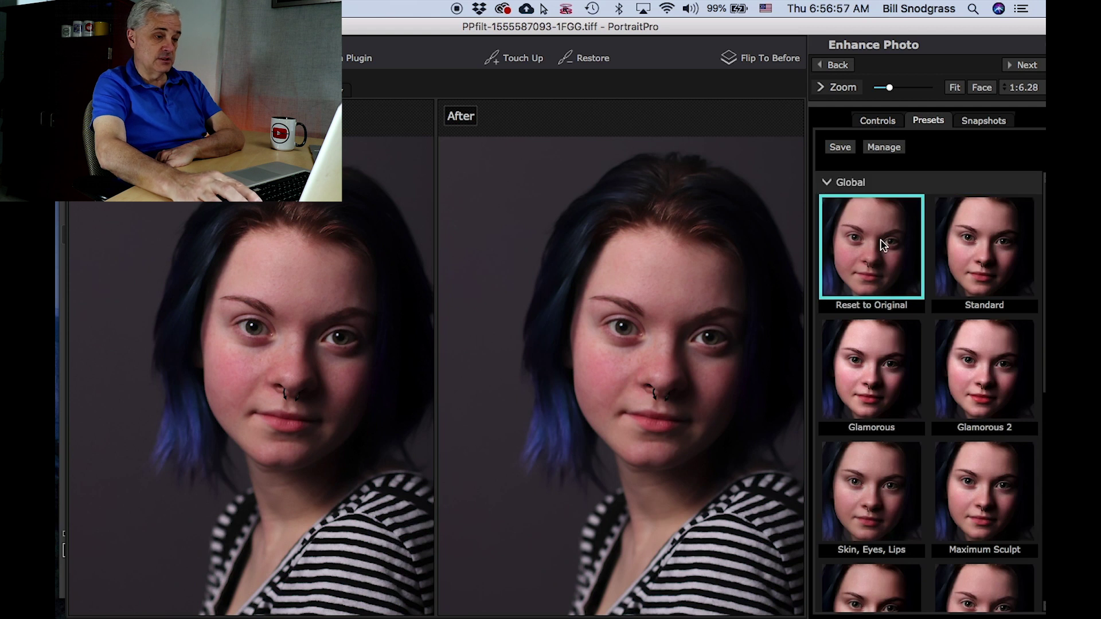
Try the Picture presets Contrast, Color & Contrast, Vibrance, Lighten and Darken one after another on the portrait
{"action": "left_click", "coordinate": [828, 183]}
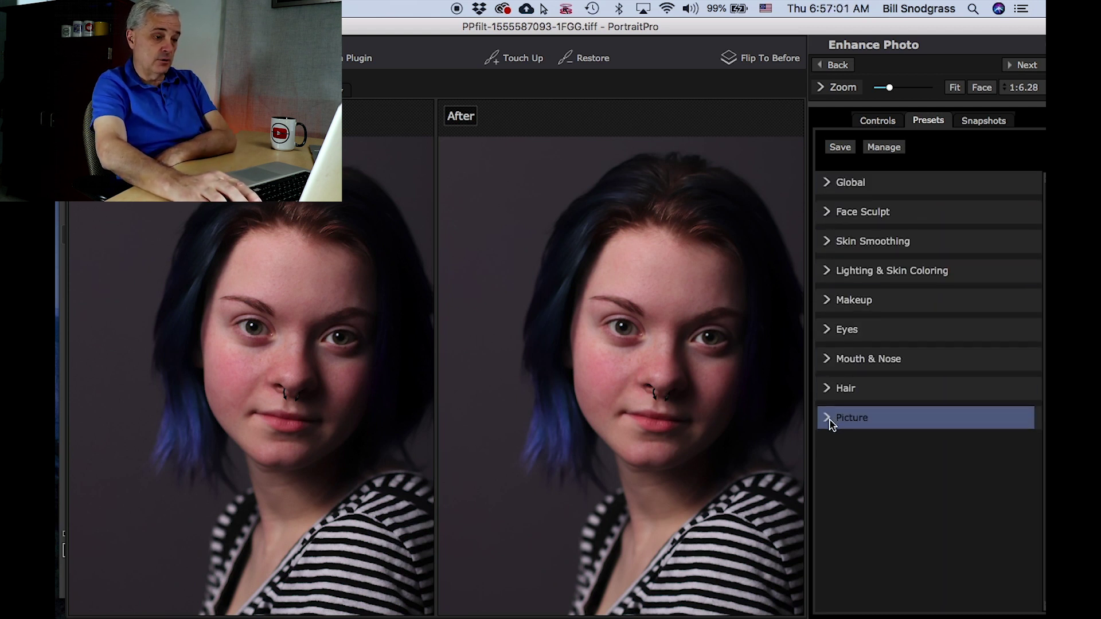
{"action": "left_click", "coordinate": [831, 421]}
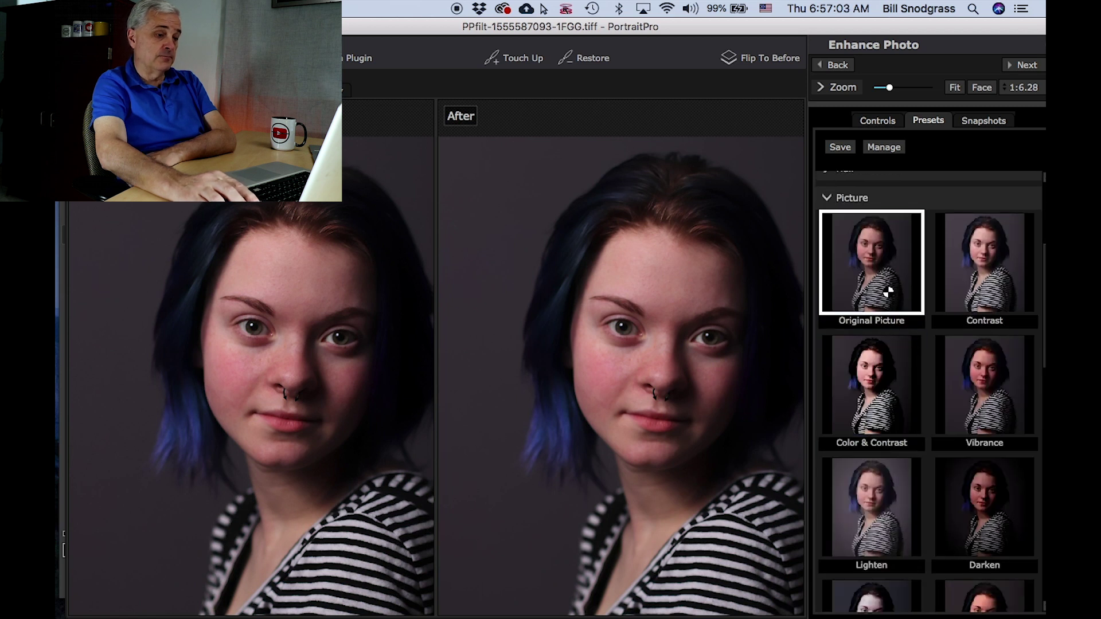
{"action": "left_click", "coordinate": [989, 292]}
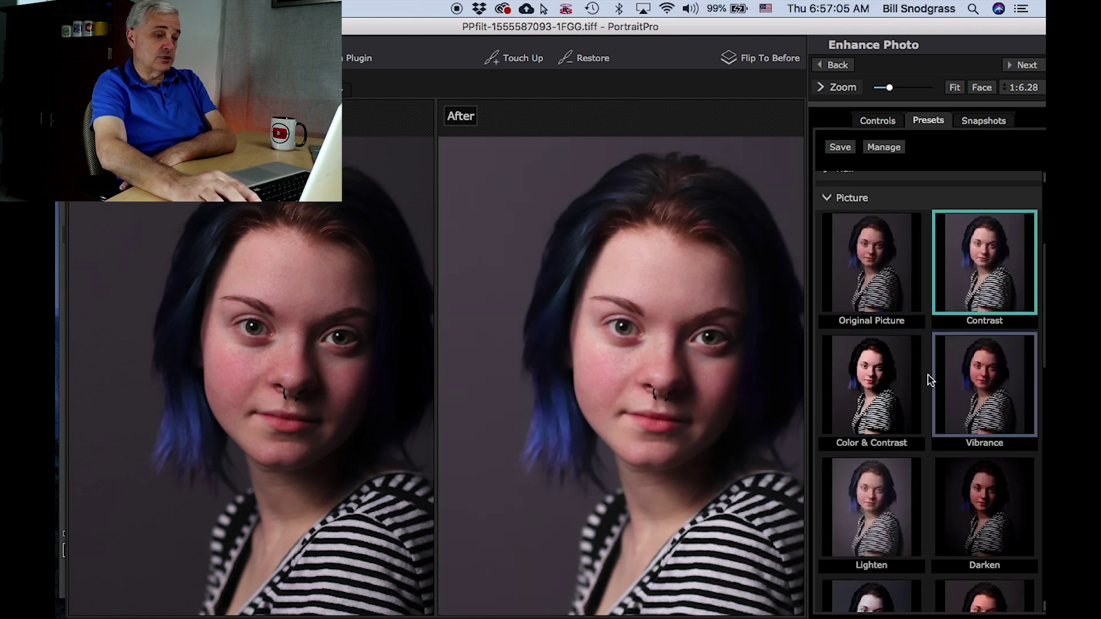
{"action": "left_click", "coordinate": [903, 424]}
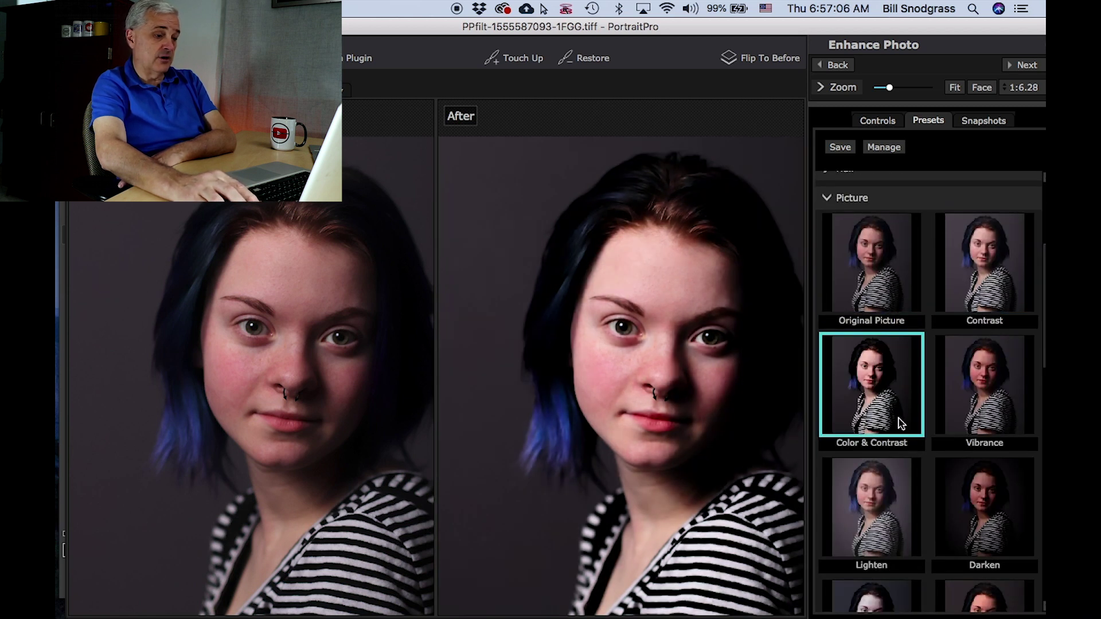
{"action": "left_click", "coordinate": [995, 424]}
{"action": "left_click", "coordinate": [887, 519]}
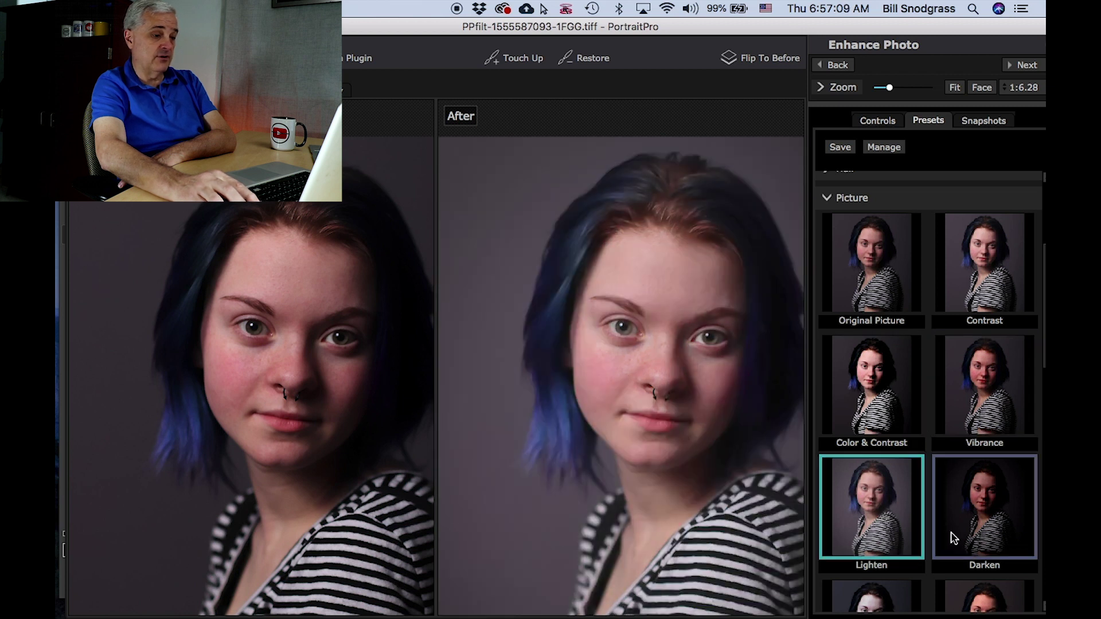
{"action": "left_click", "coordinate": [988, 542]}
Try the Picture presets Sepia 1, Black & White 5 and Sepia 2 on the portrait
{"action": "scroll", "coordinate": [883, 538], "scroll_direction": "down", "scroll_amount": 3}
{"action": "scroll", "coordinate": [931, 477], "scroll_direction": "down", "scroll_amount": 5}
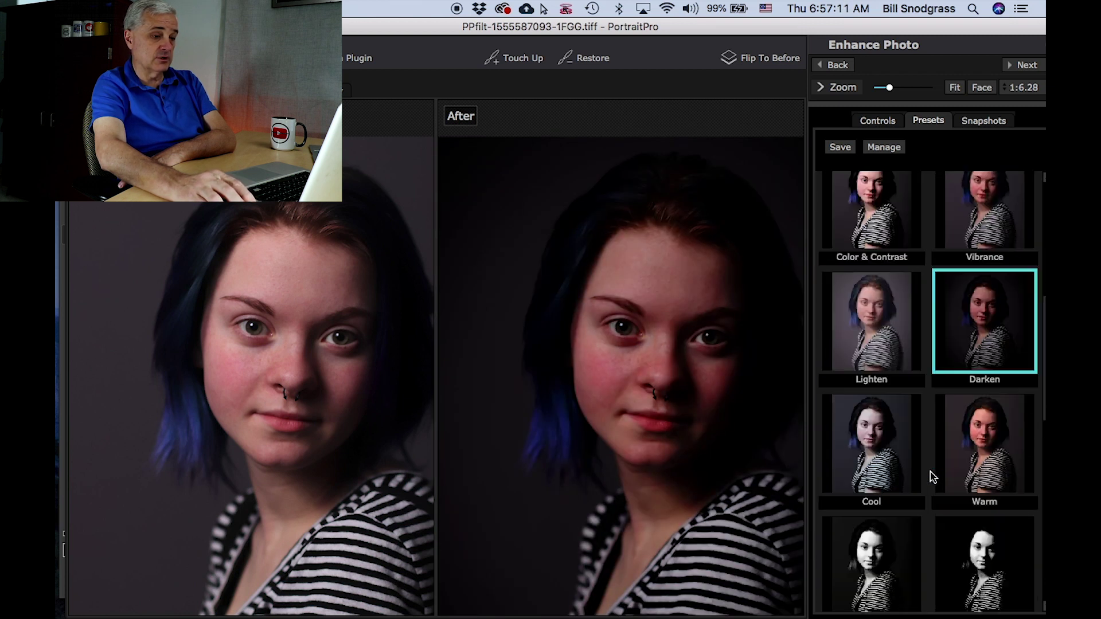
{"action": "scroll", "coordinate": [932, 476], "scroll_direction": "down", "scroll_amount": 3}
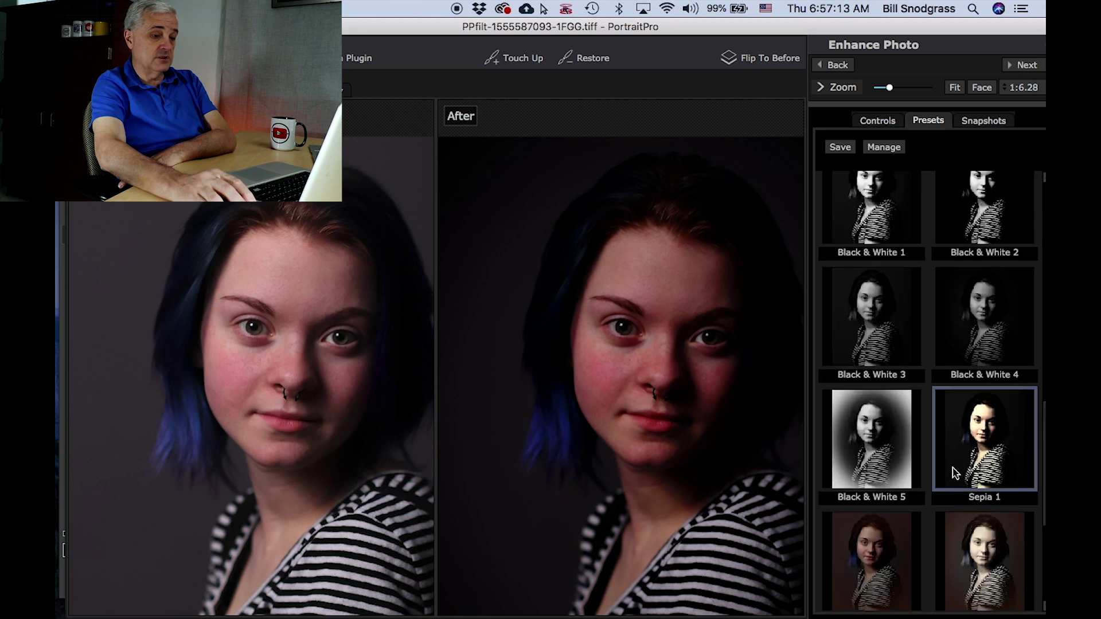
{"action": "left_click", "coordinate": [982, 472]}
{"action": "left_click", "coordinate": [894, 467]}
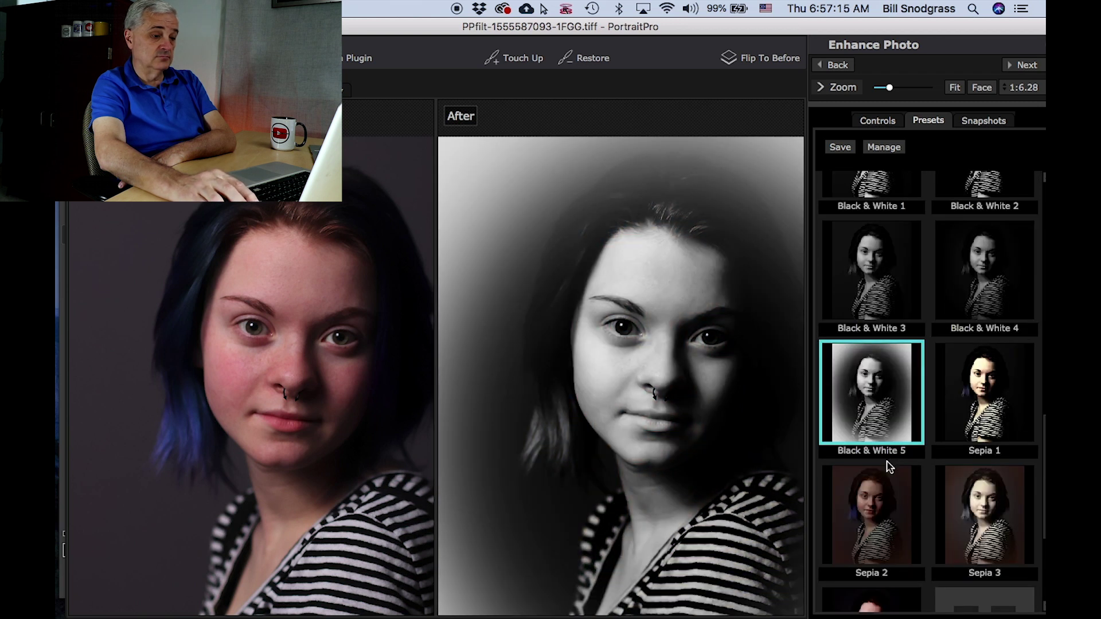
{"action": "scroll", "coordinate": [893, 467], "scroll_direction": "down", "scroll_amount": 3}
{"action": "left_click", "coordinate": [890, 462]}
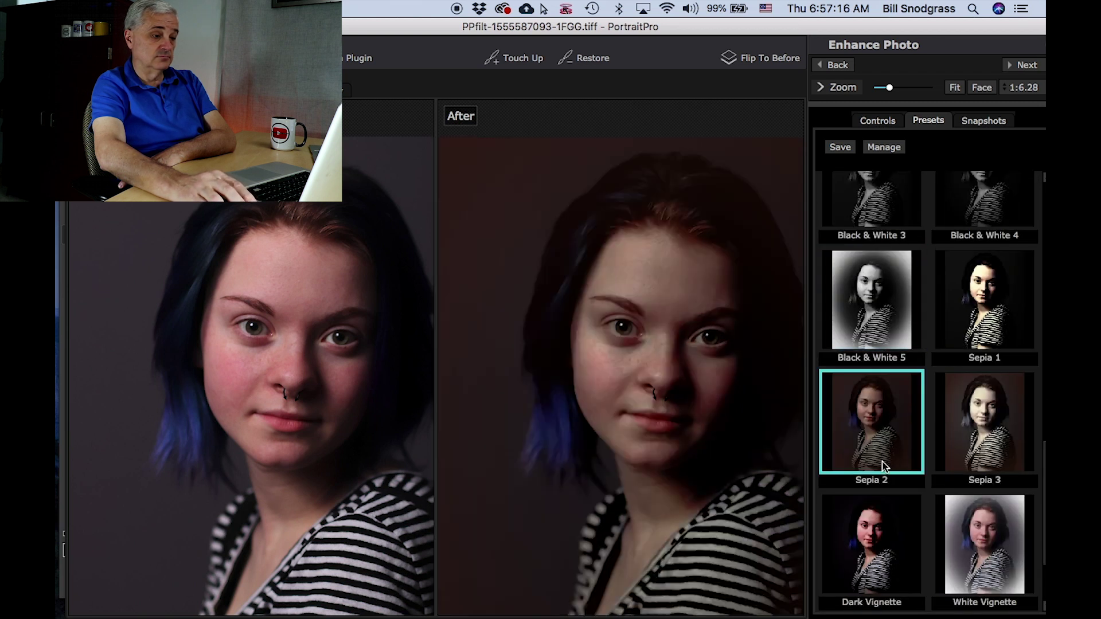
Try the Picture presets White Vignette, Cool Vignette, Warm Vignette and Dark Vignette on the portrait
{"action": "left_click", "coordinate": [966, 538]}
{"action": "scroll", "coordinate": [894, 536], "scroll_direction": "down", "scroll_amount": 3}
{"action": "left_click", "coordinate": [890, 545]}
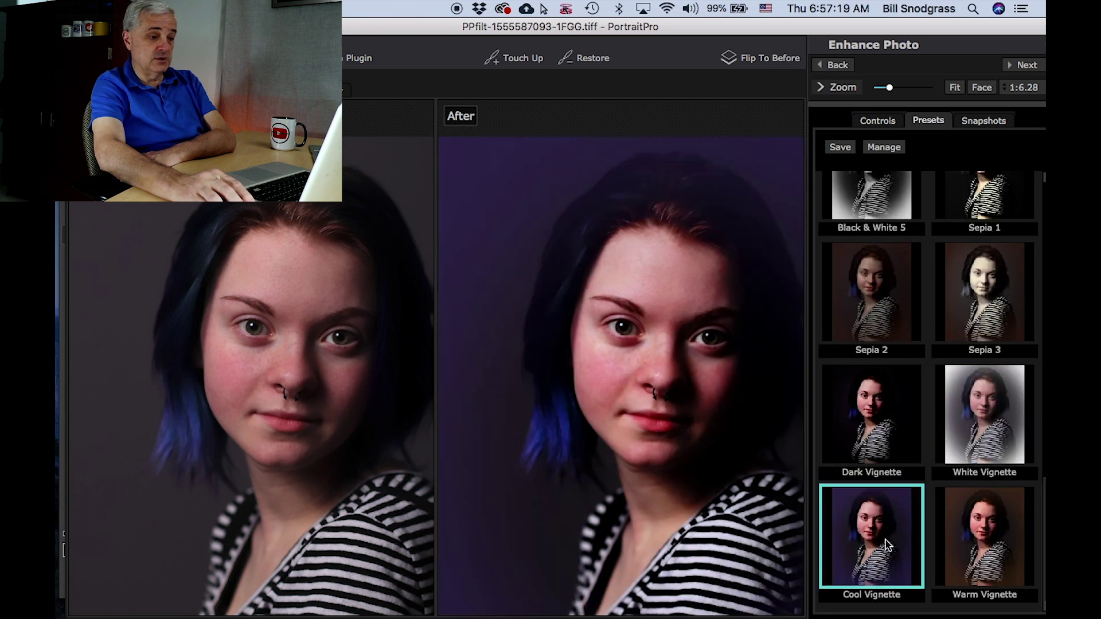
{"action": "left_click", "coordinate": [967, 546]}
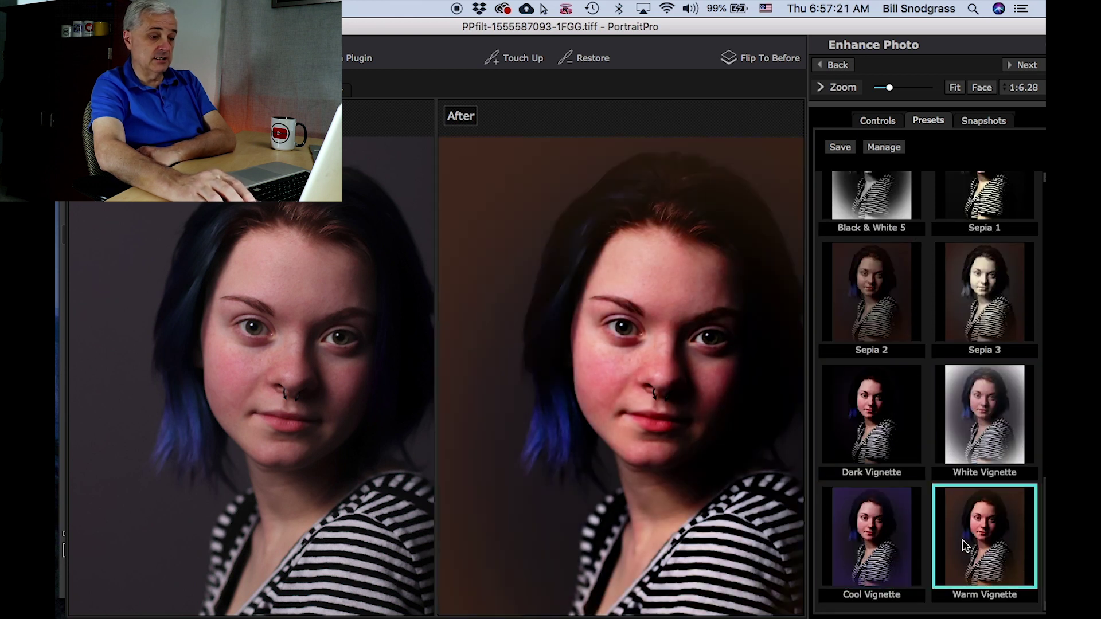
{"action": "left_click", "coordinate": [898, 454]}
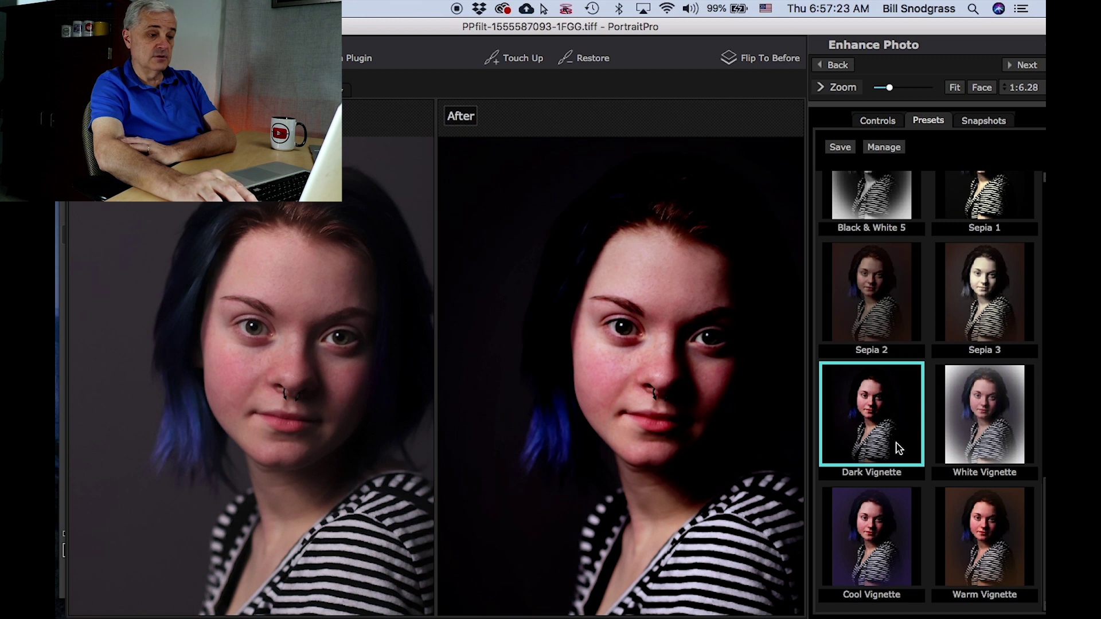
Apply the Picture preset Sepia 3, collapse the Picture presets and view the matching Picture control settings
{"action": "left_click", "coordinate": [996, 338]}
{"action": "scroll", "coordinate": [978, 361], "scroll_direction": "down", "scroll_amount": 5}
{"action": "scroll", "coordinate": [978, 363], "scroll_direction": "up", "scroll_amount": 10}
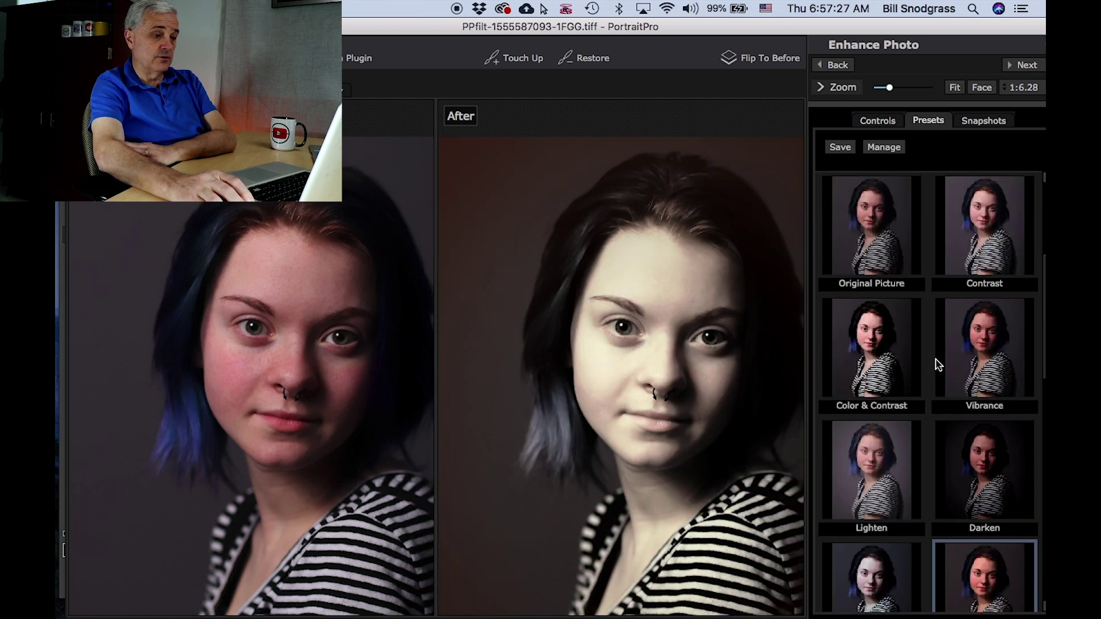
{"action": "scroll", "coordinate": [936, 364], "scroll_direction": "up", "scroll_amount": 5}
{"action": "left_click", "coordinate": [853, 417]}
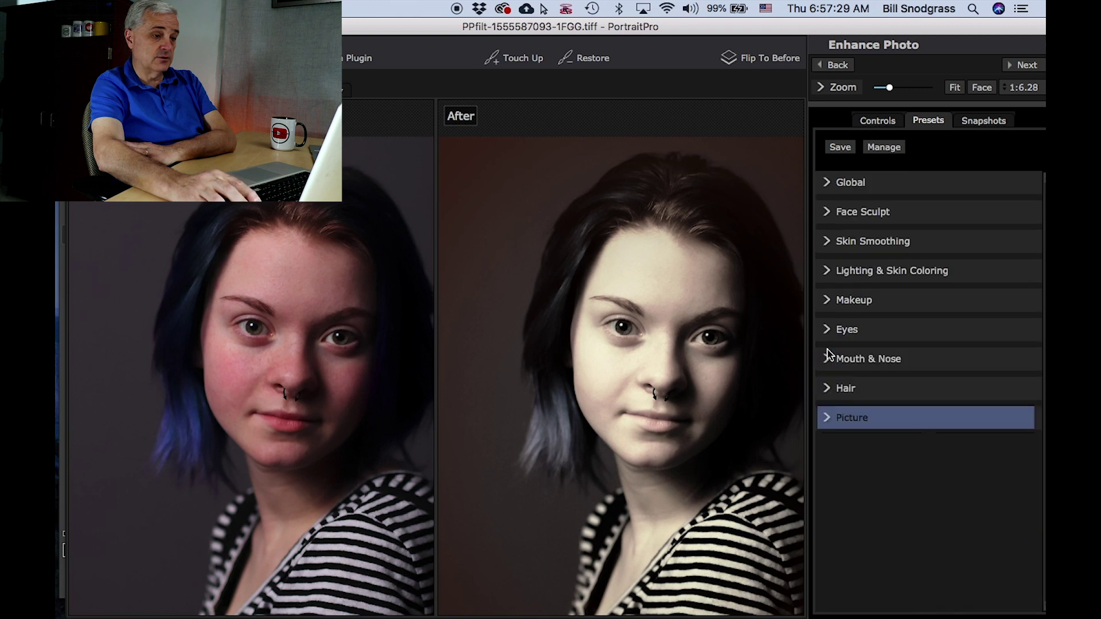
{"action": "left_click", "coordinate": [879, 121]}
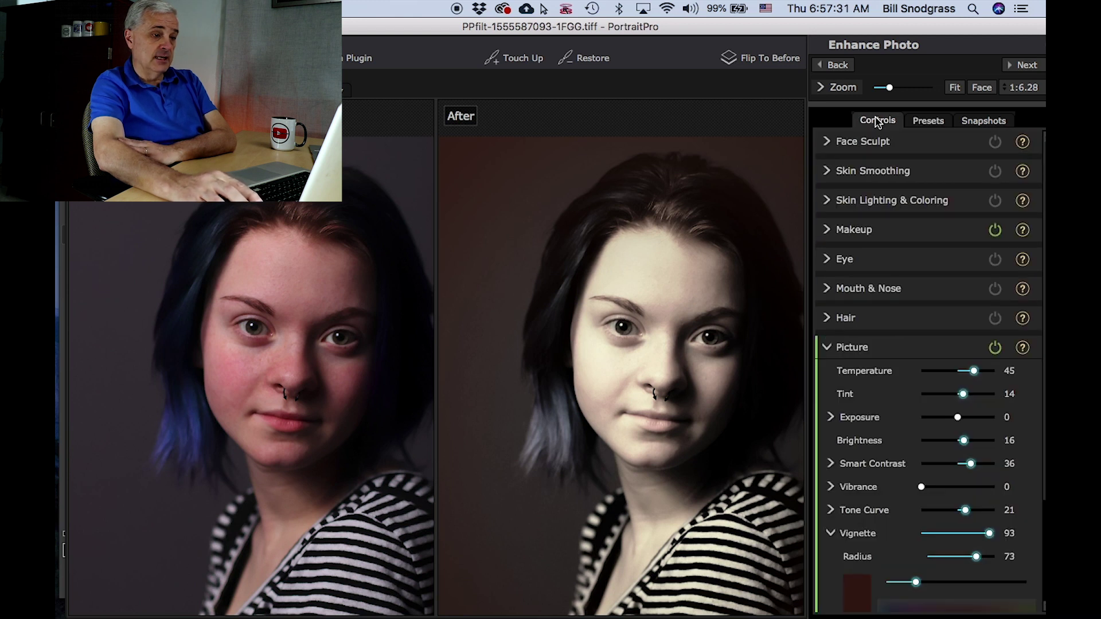
Reset the portrait with the global preset Reset to Original, apply the Standard preset and collapse the Global presets
{"action": "left_click", "coordinate": [928, 121]}
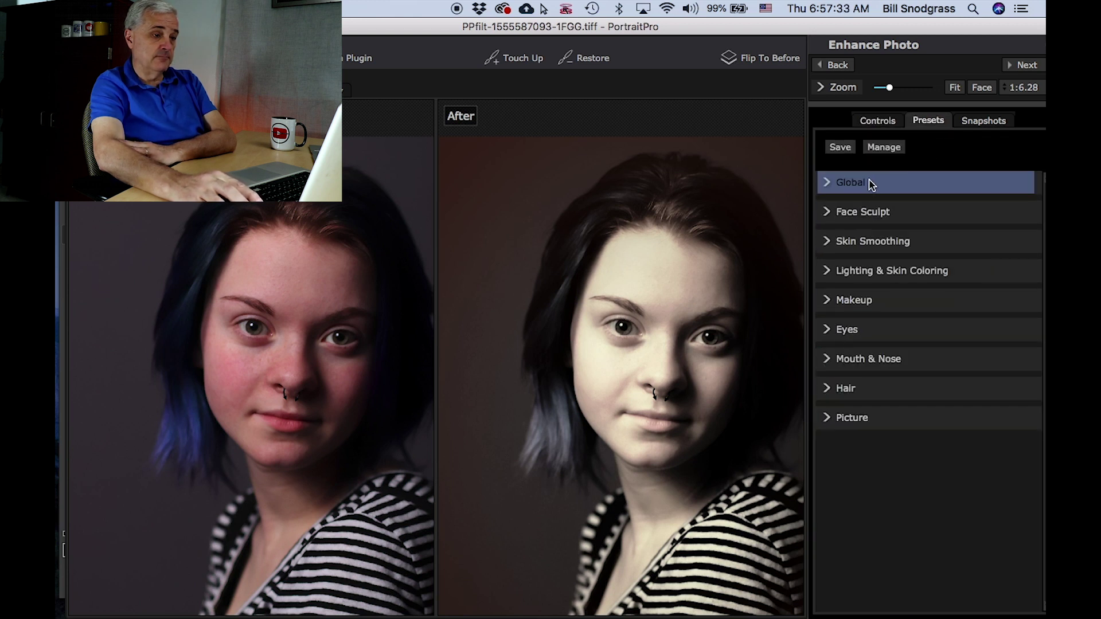
{"action": "left_click", "coordinate": [826, 183]}
{"action": "left_click", "coordinate": [863, 251]}
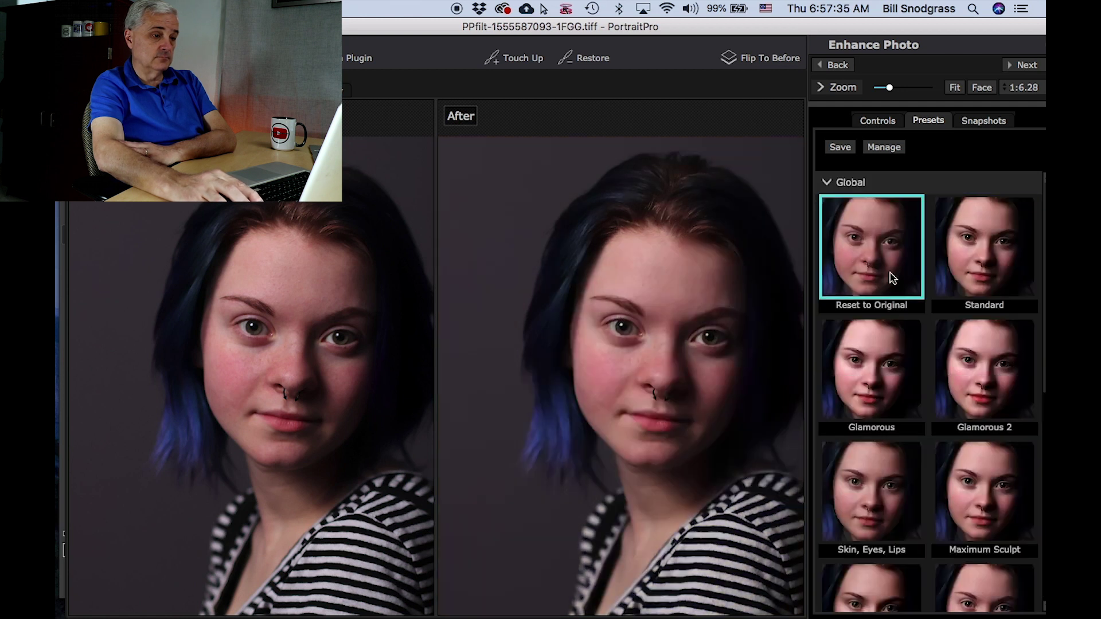
{"action": "left_click", "coordinate": [962, 268]}
{"action": "left_click", "coordinate": [828, 182]}
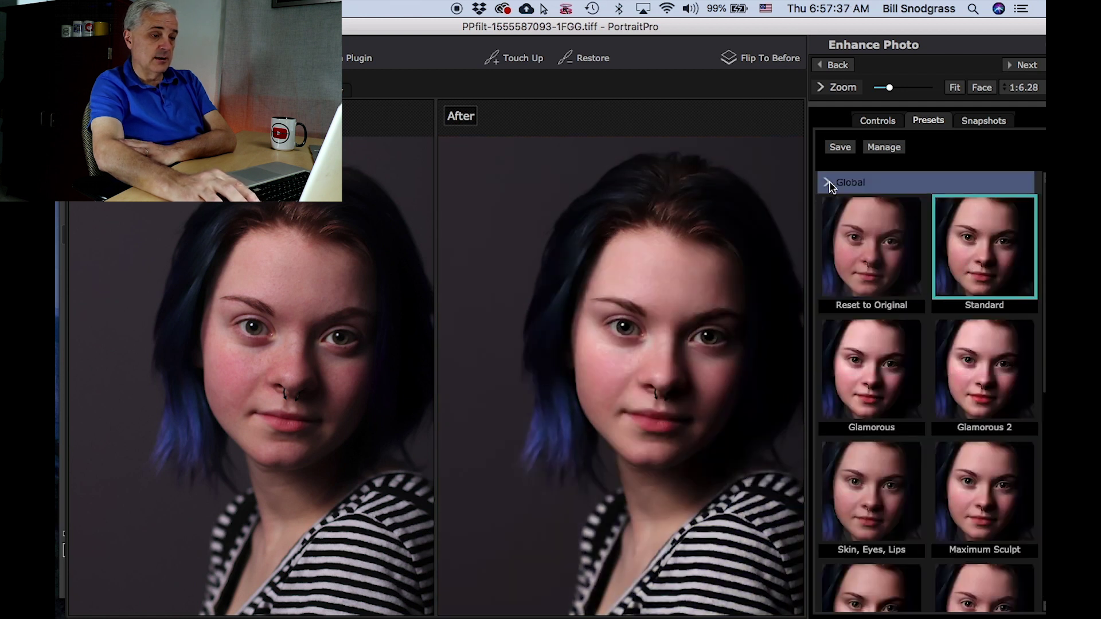
Examine the Picture controls for the Standard preset, from Temperature through the Vignette options, and compare them with the preset categories
{"action": "left_click", "coordinate": [879, 121]}
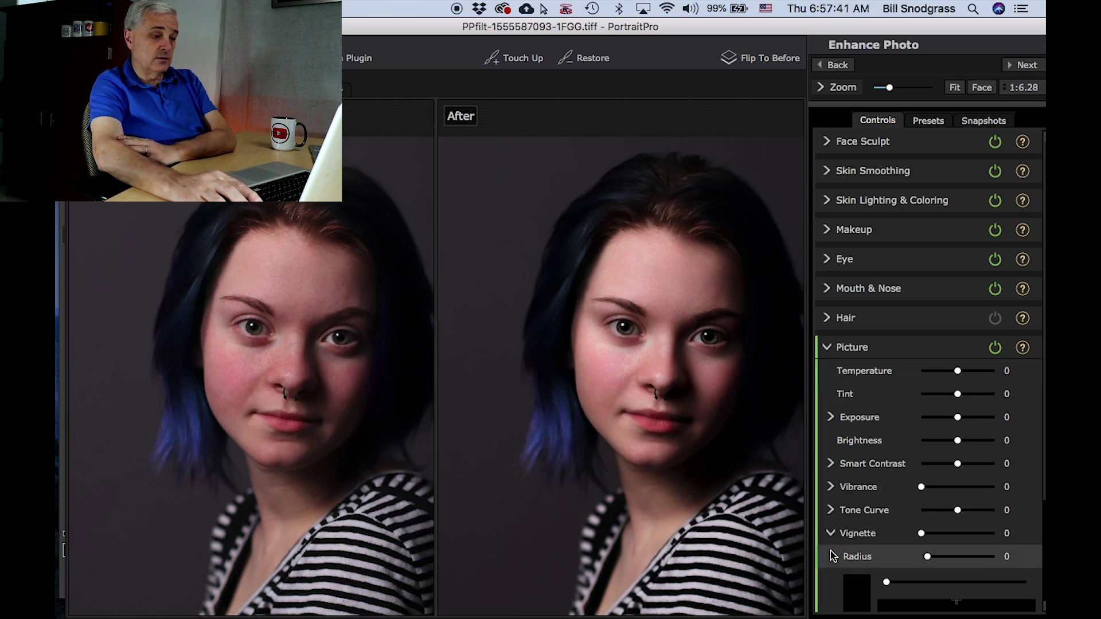
{"action": "scroll", "coordinate": [843, 551], "scroll_direction": "down", "scroll_amount": 5}
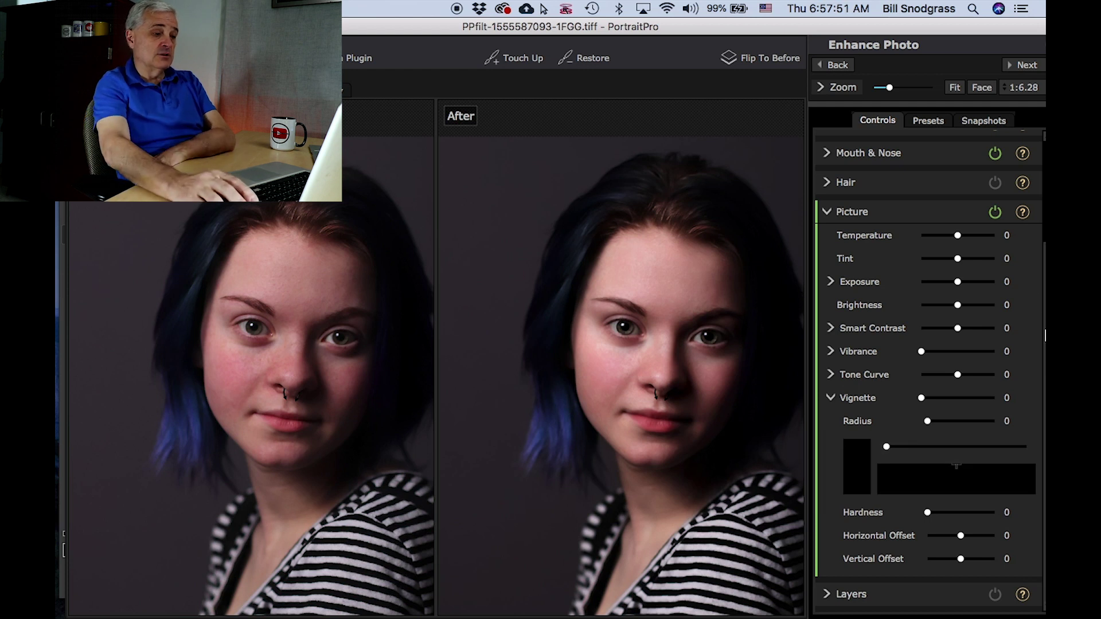
{"action": "left_click", "coordinate": [929, 121]}
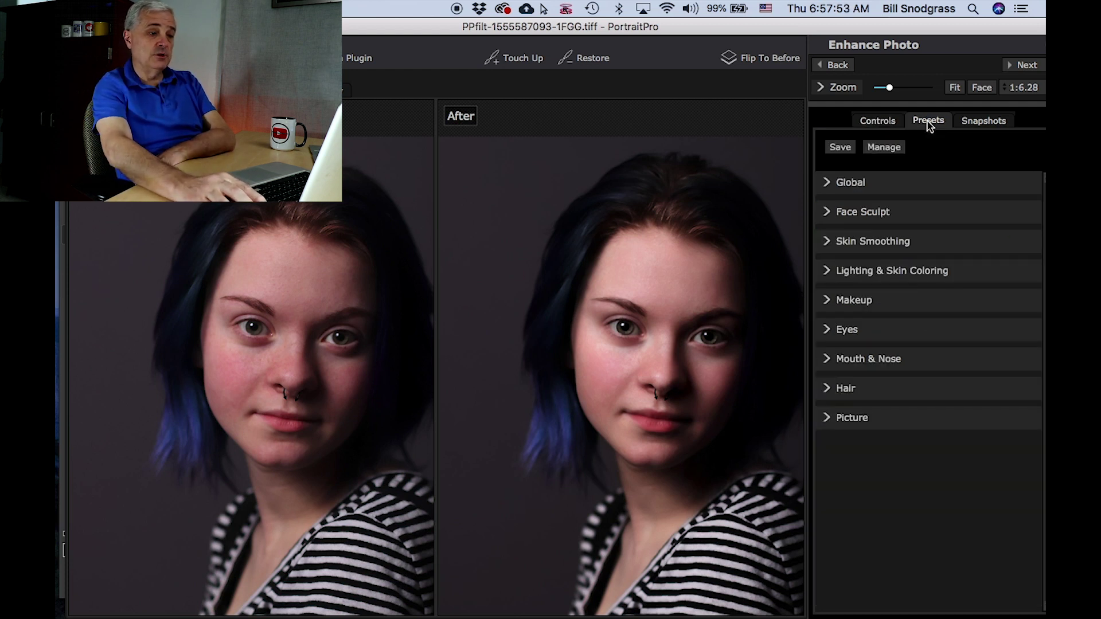
{"action": "left_click", "coordinate": [894, 122]}
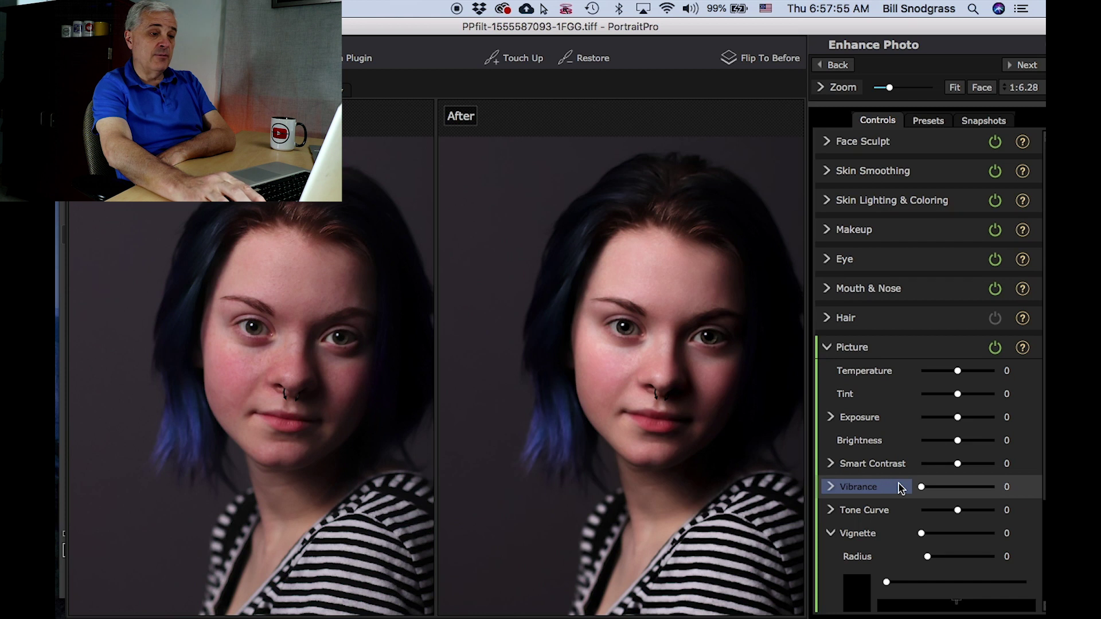